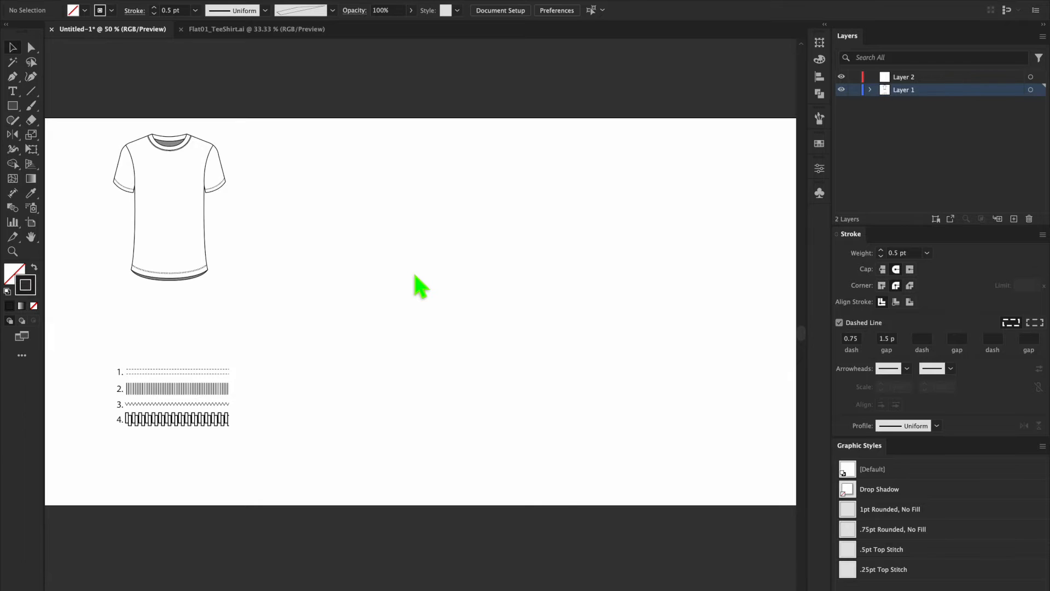
# - Move the T-shirt drawing slightly down towards the stitch samples and deselect it
pyautogui.moveTo(133, 147); pyautogui.dragTo(137, 186)
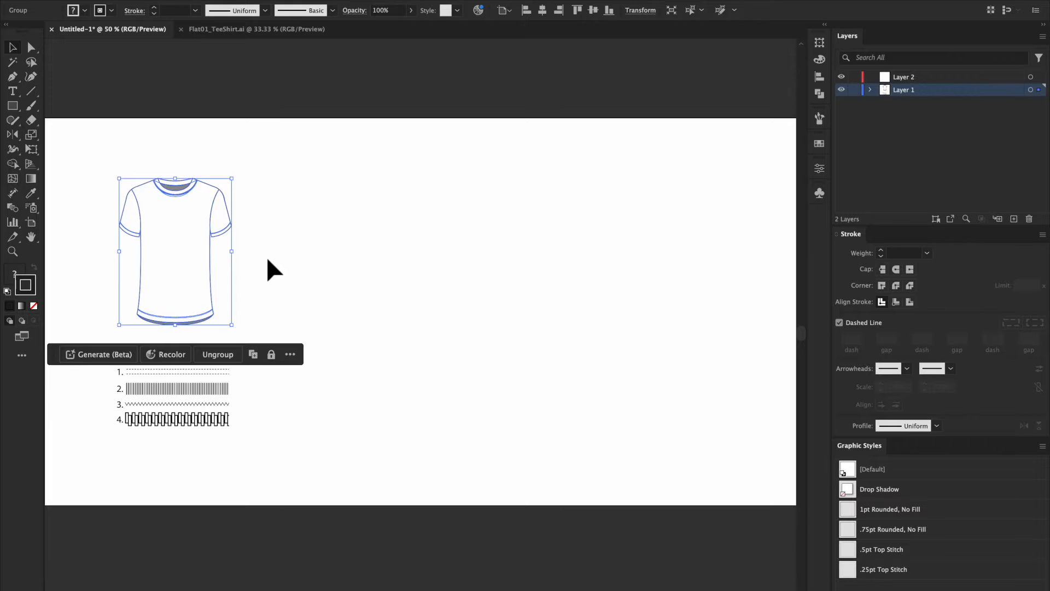
pyautogui.hotkey('ctrl', '=')
pyautogui.hotkey('ctrl', '=')
pyautogui.hotkey('ctrl', '=')
pyautogui.hotkey('ctrl', '=')
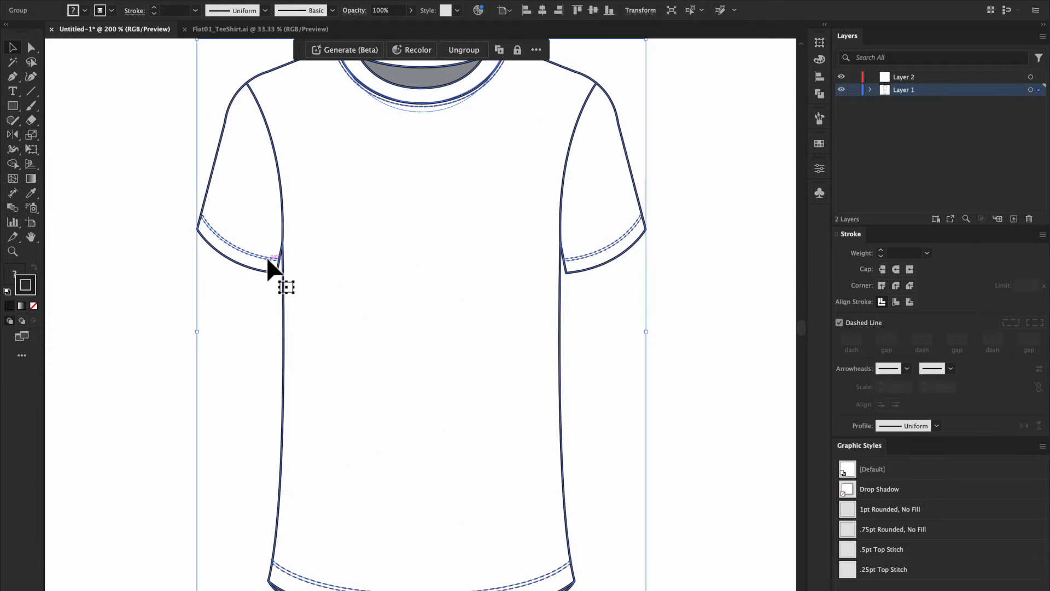
pyautogui.scroll(-5, 269, 268)
pyautogui.hscroll(3, 269, 268)
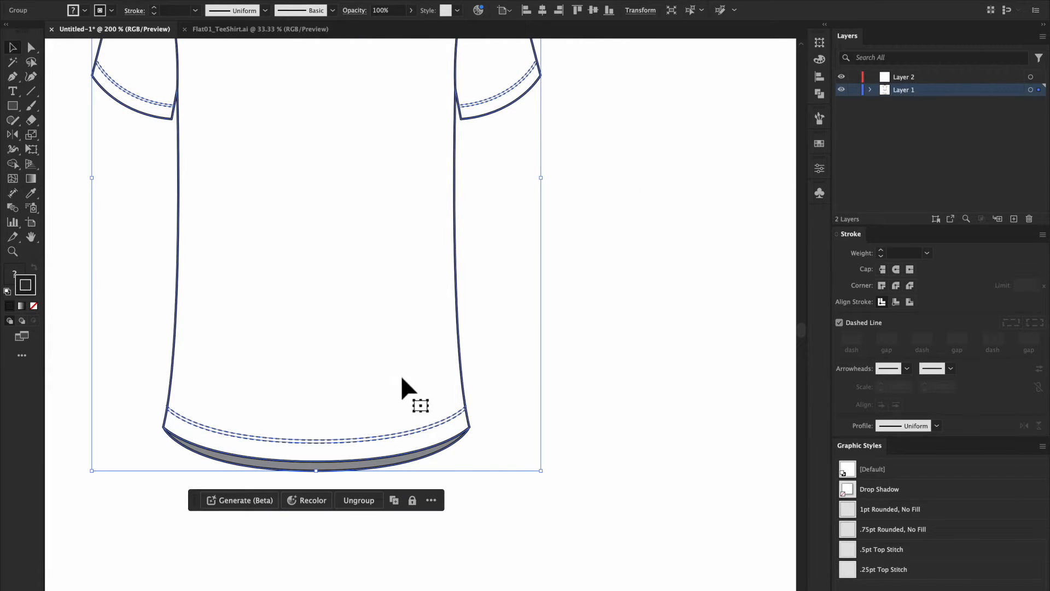
pyautogui.click(509, 504)
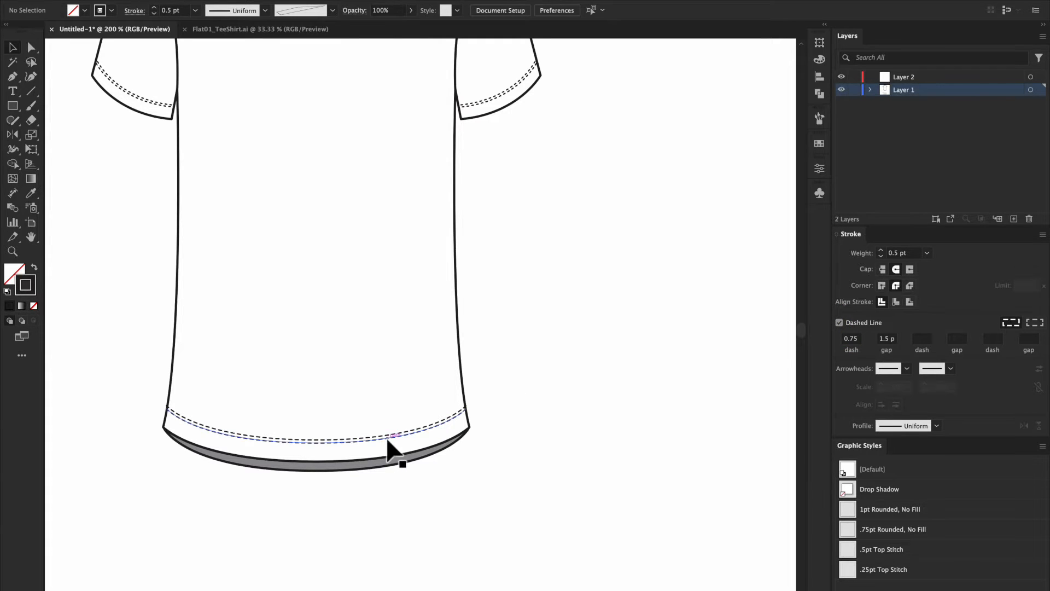
# - Examine the double row of dashed topstitching along the T-shirt's bottom hem
pyautogui.hotkey('ctrl', '=')
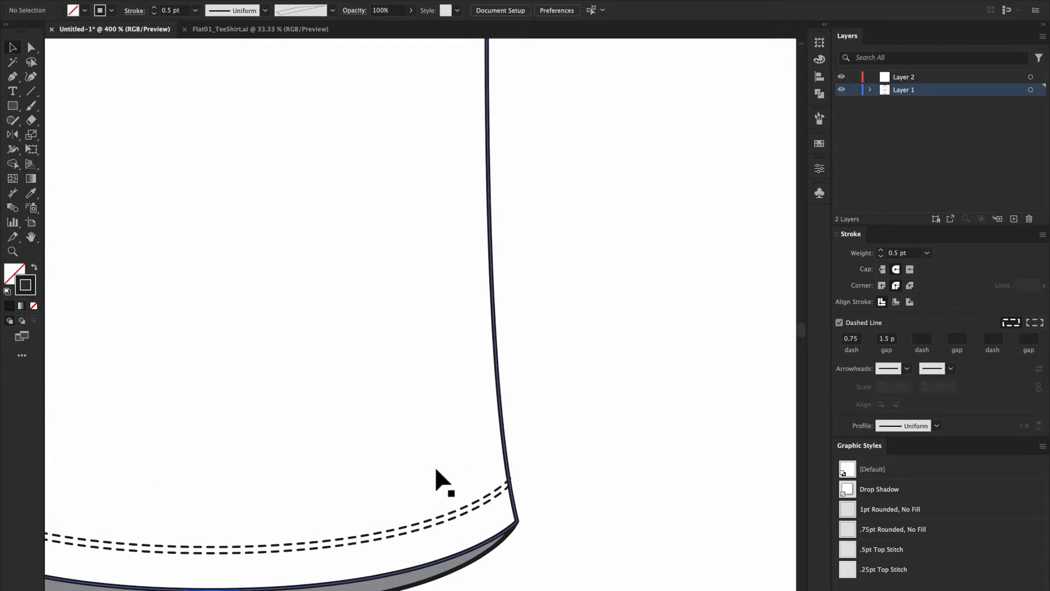
pyautogui.hotkey('ctrl', '=')
pyautogui.hscroll(1, 436, 470)
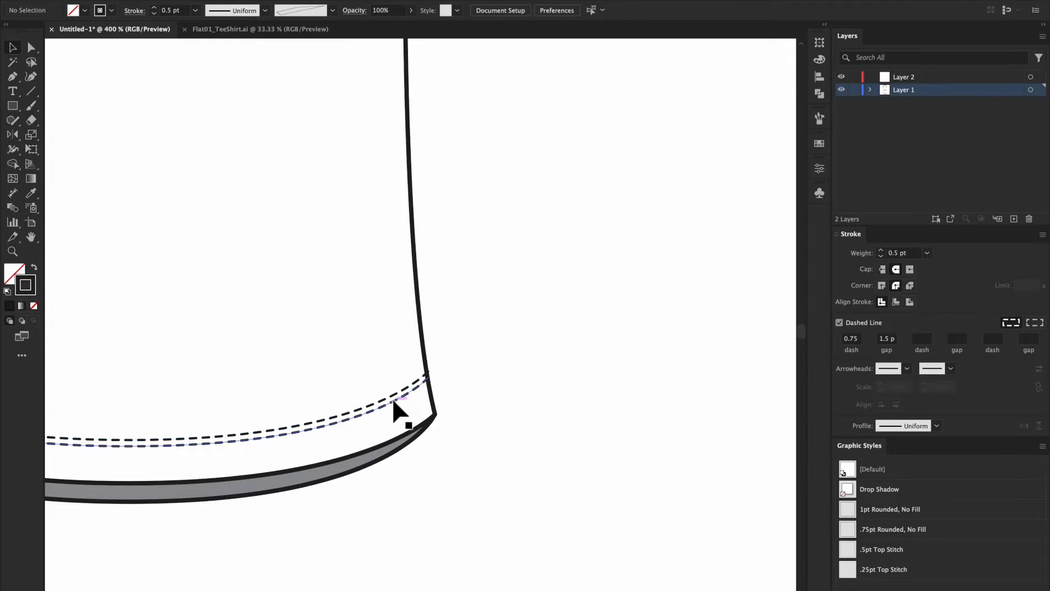
pyautogui.hscroll(-5, 248, 435)
pyautogui.scroll(-2, 248, 435)
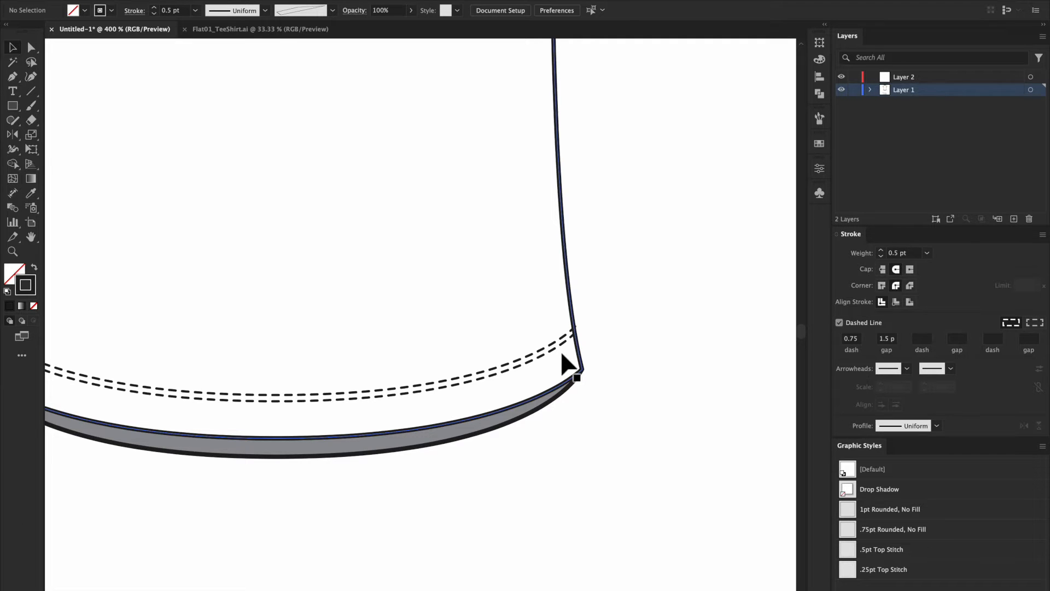
pyautogui.hotkey('ctrl', '-')
pyautogui.hotkey('ctrl', '-')
pyautogui.hotkey('ctrl', '-')
pyautogui.hotkey('ctrl', '-')
pyautogui.hotkey('ctrl', '-')
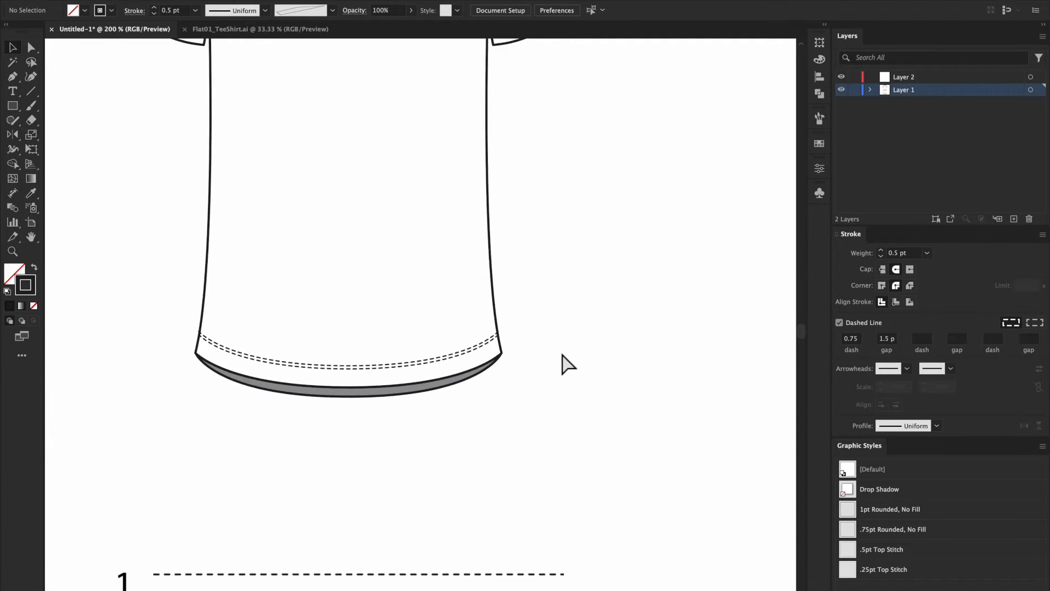
pyautogui.hscroll(6, 562, 355)
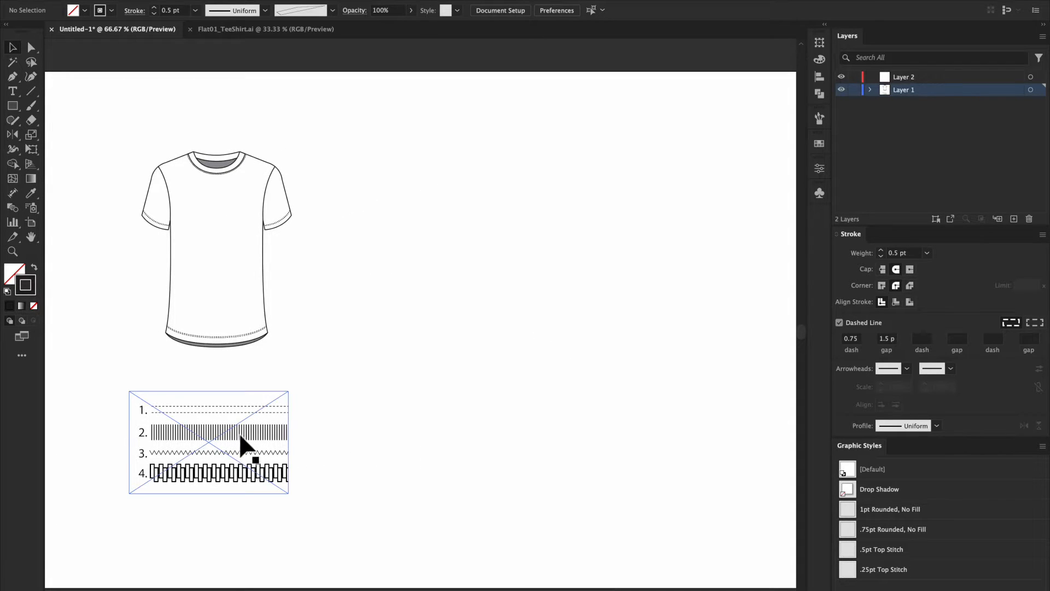
# - Move the image of four numbered stitch samples beside the T-shirt, level with its sleeve, and deselect it
pyautogui.moveTo(240, 437)
pyautogui.mouseDown()
pyautogui.moveTo(445, 263)
pyautogui.moveTo(453, 210)
pyautogui.mouseUp()
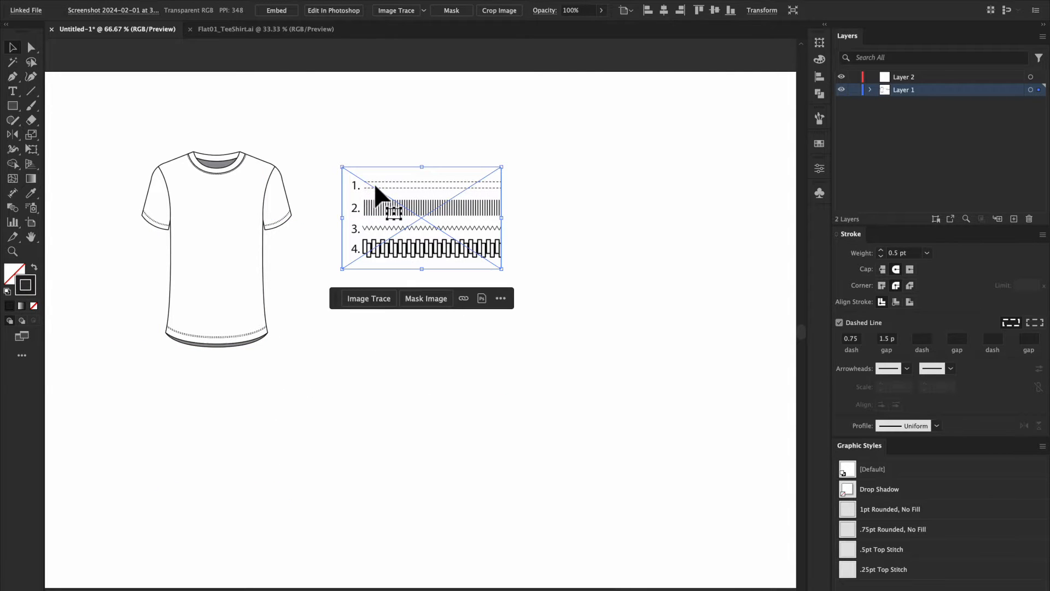
pyautogui.click(588, 202)
# - Examine the T-shirt's neckline and sleeve stitching and compare it with the four numbered stitch samples
pyautogui.press('super+equal')
pyautogui.press('super+equal')
pyautogui.press('super+equal')
pyautogui.scroll(10, 588, 202)
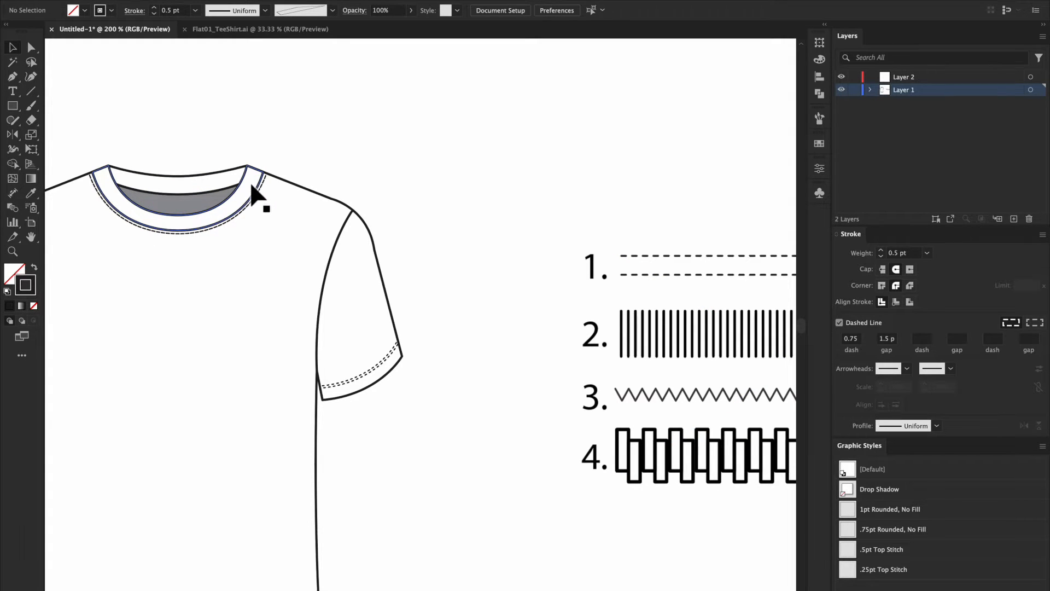
pyautogui.hscroll(10, 473, 224)
pyautogui.scroll(-3, 473, 224)
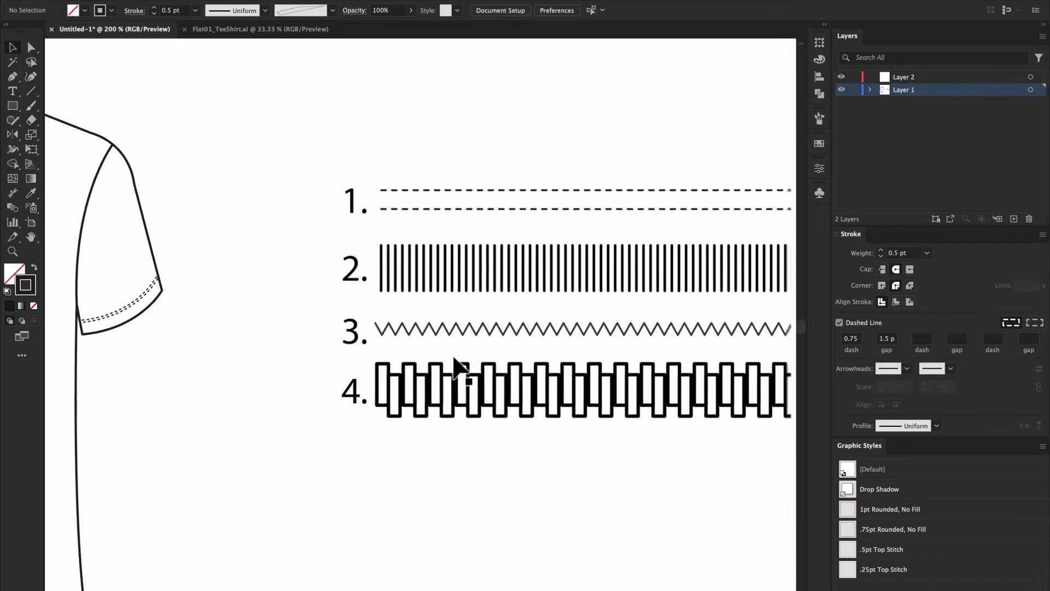
pyautogui.hscroll(4, 460, 372)
pyautogui.scroll(-1, 459, 372)
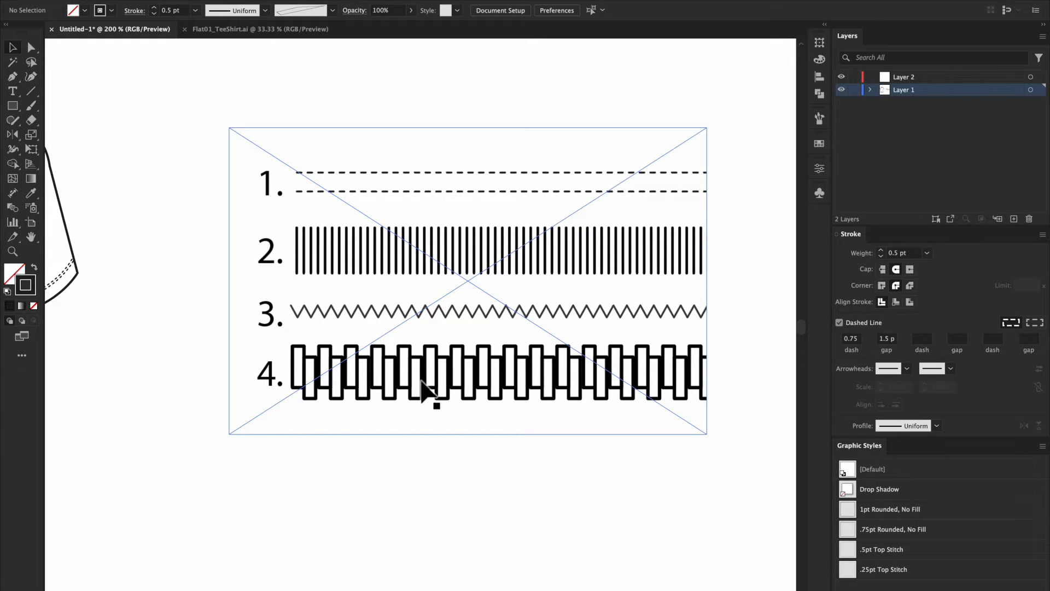
pyautogui.scroll(-8, 421, 380)
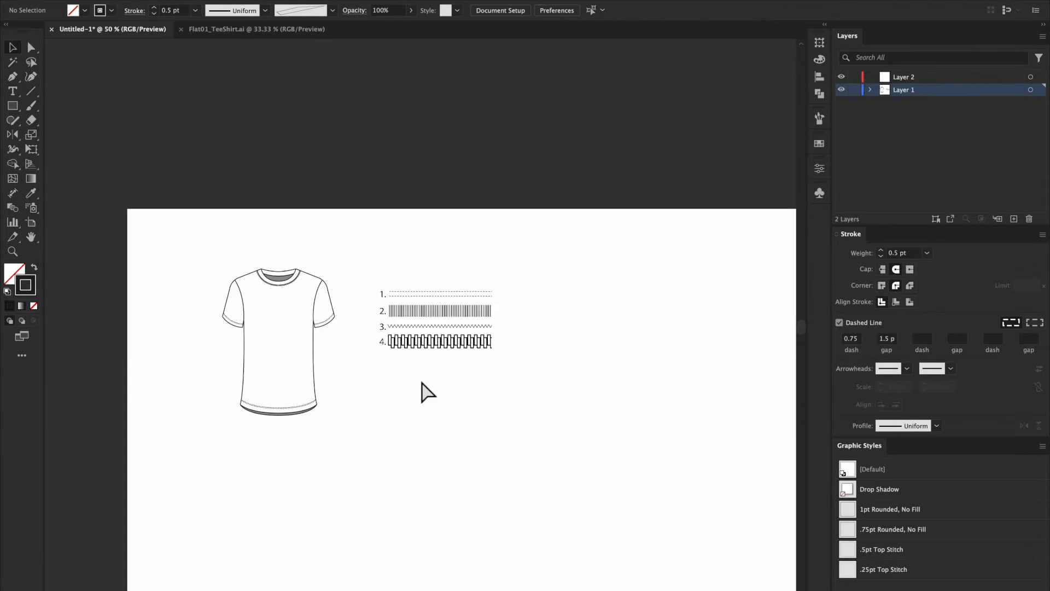
# - Move the stitch sample image back underneath the T-shirt drawing
pyautogui.moveTo(433, 351)
pyautogui.mouseDown()
pyautogui.moveTo(321, 488)
pyautogui.moveTo(330, 461)
pyautogui.mouseUp()
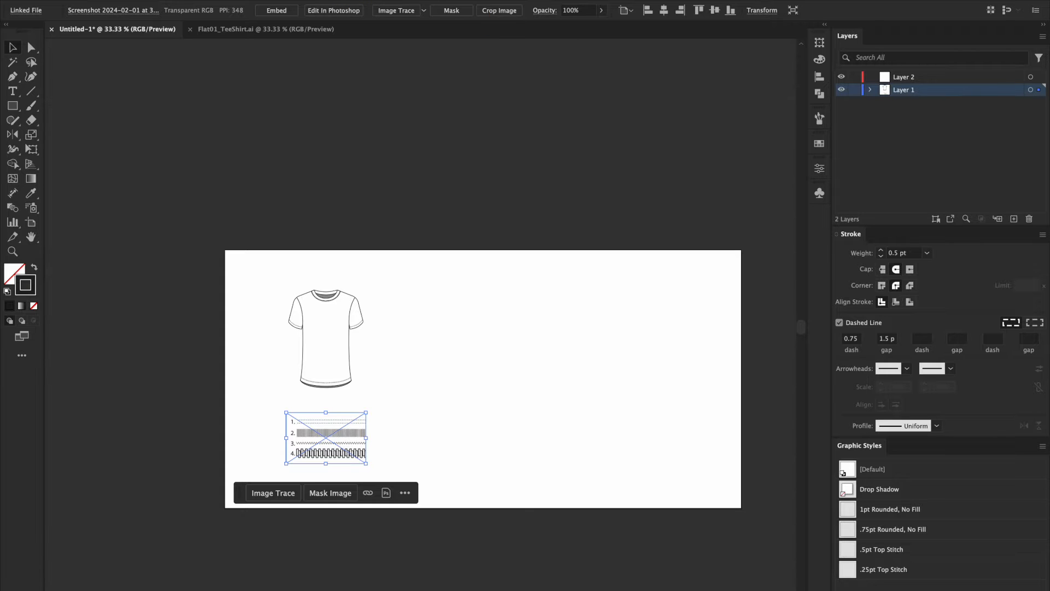
# - Show the brush collection as a floating palette over the artboard's empty upper corner
pyautogui.click(307, 0)
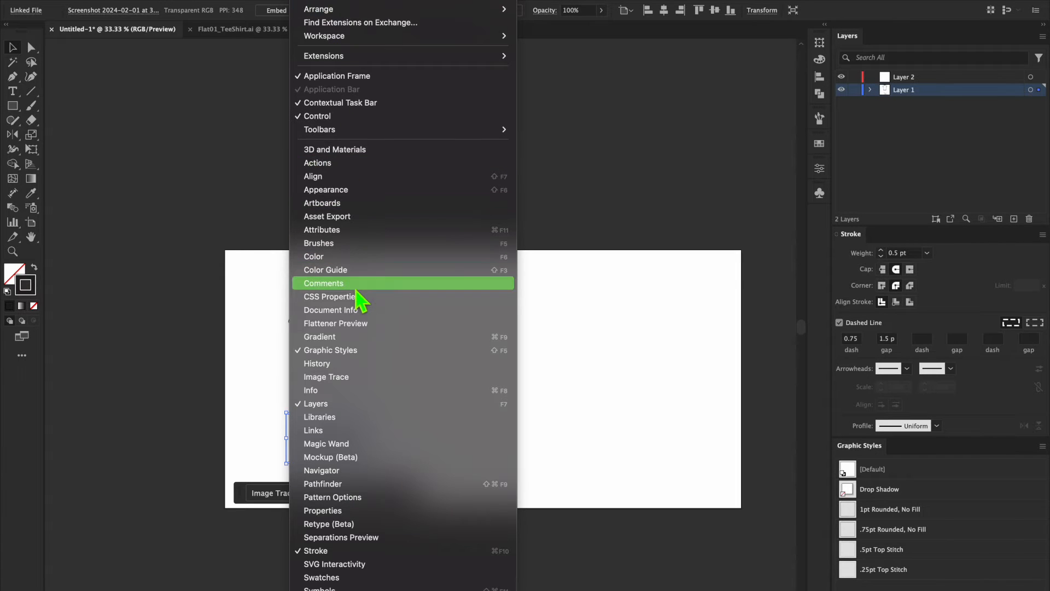
pyautogui.click(307, 0)
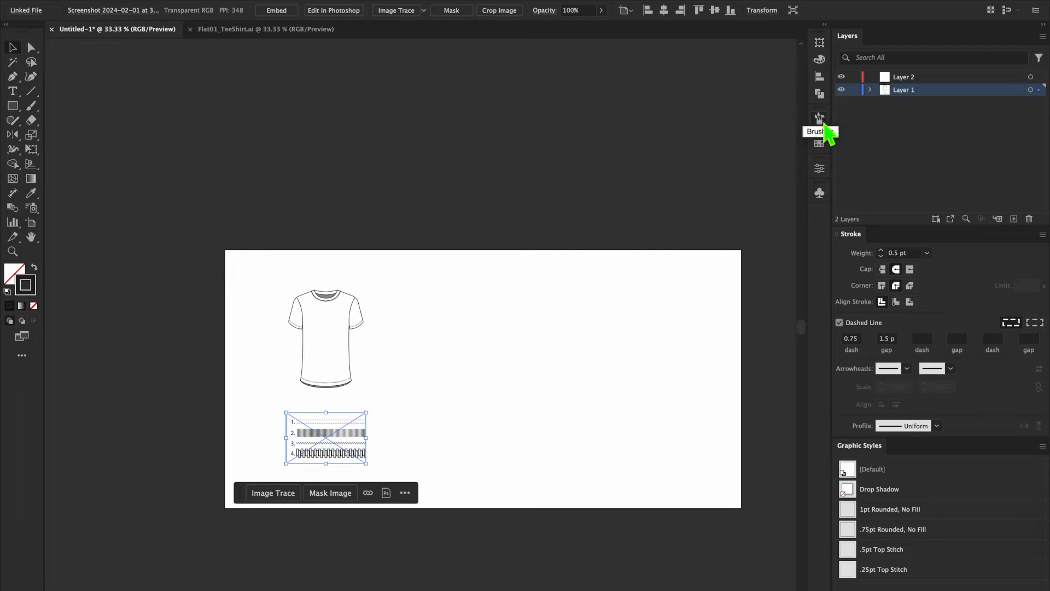
pyautogui.click(823, 119)
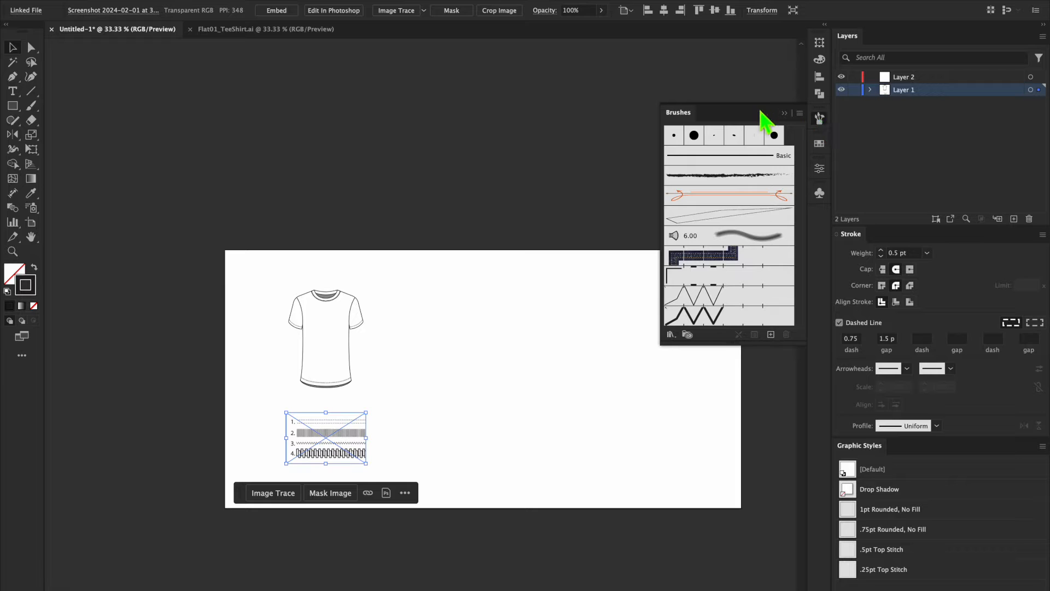
pyautogui.moveTo(751, 109)
pyautogui.mouseDown()
pyautogui.moveTo(734, 110)
pyautogui.moveTo(708, 72)
pyautogui.mouseUp()
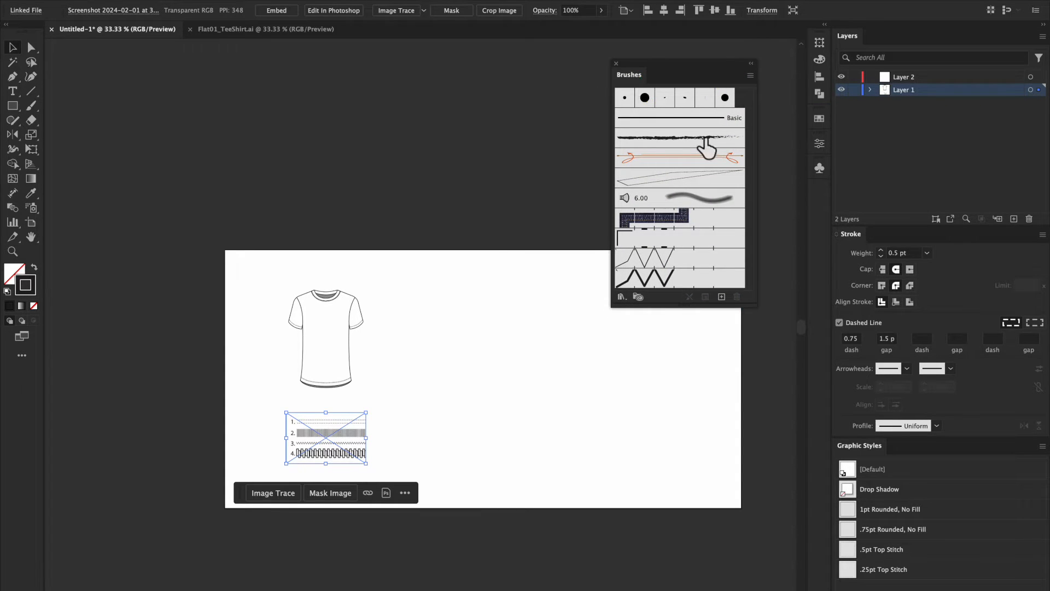
pyautogui.moveTo(665, 77); pyautogui.dragTo(700, 66)
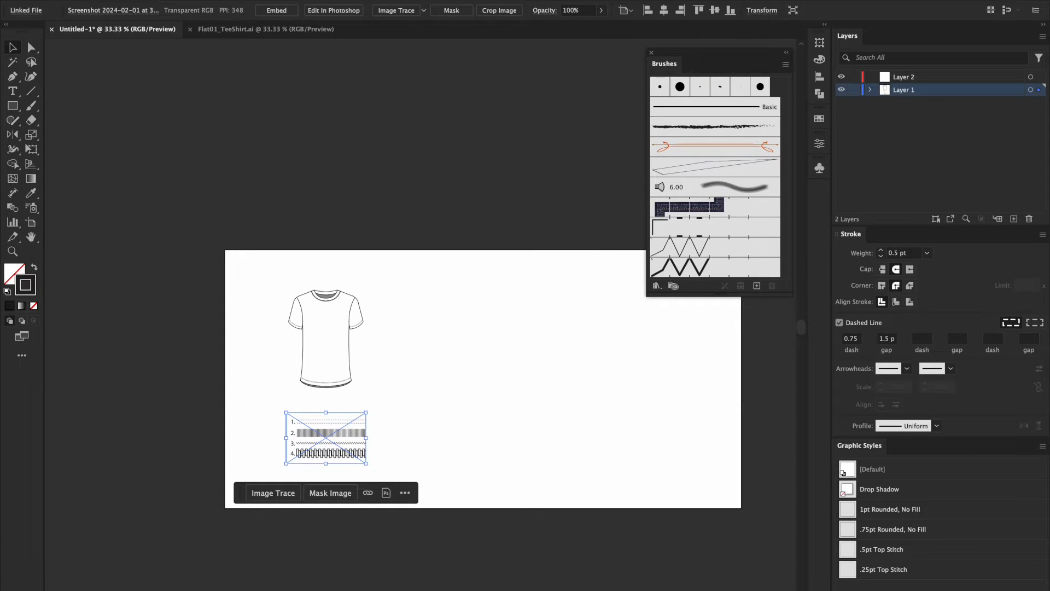
# - Paint a freehand S-shaped stroke on the empty artboard area with the Paintbrush tool and the denim seam pattern brush
pyautogui.click(32, 106)
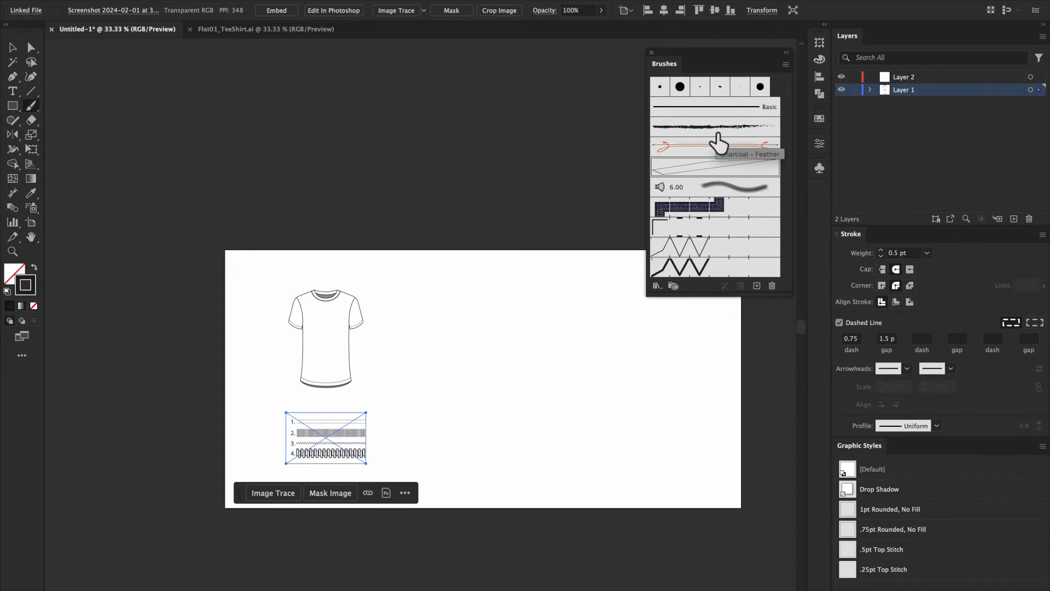
pyautogui.click(697, 211)
pyautogui.moveTo(436, 308)
pyautogui.mouseDown()
pyautogui.moveTo(467, 343)
pyautogui.moveTo(538, 340)
pyautogui.moveTo(554, 415)
pyautogui.mouseUp()
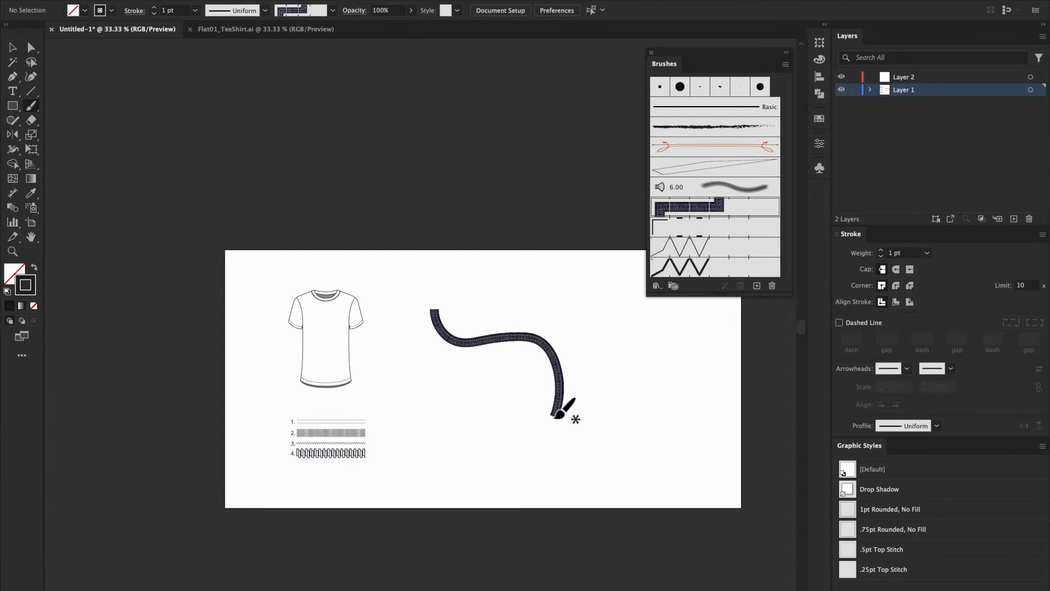
pyautogui.keyDown('alt'); pyautogui.scroll(2, 566, 407); pyautogui.keyUp('alt')
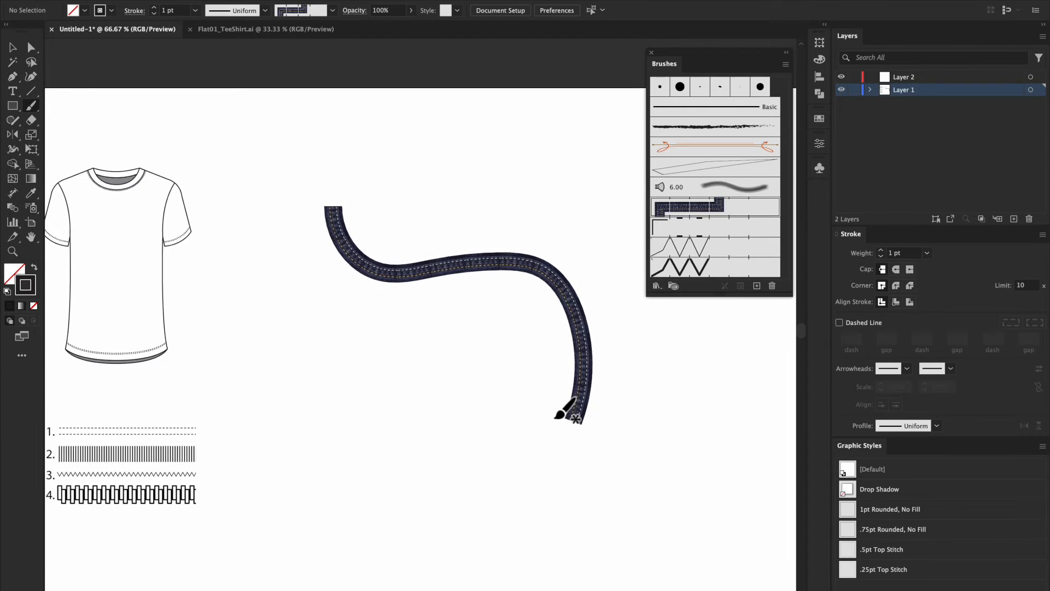
pyautogui.keyDown('alt'); pyautogui.scroll(3, 566, 409); pyautogui.keyUp('alt')
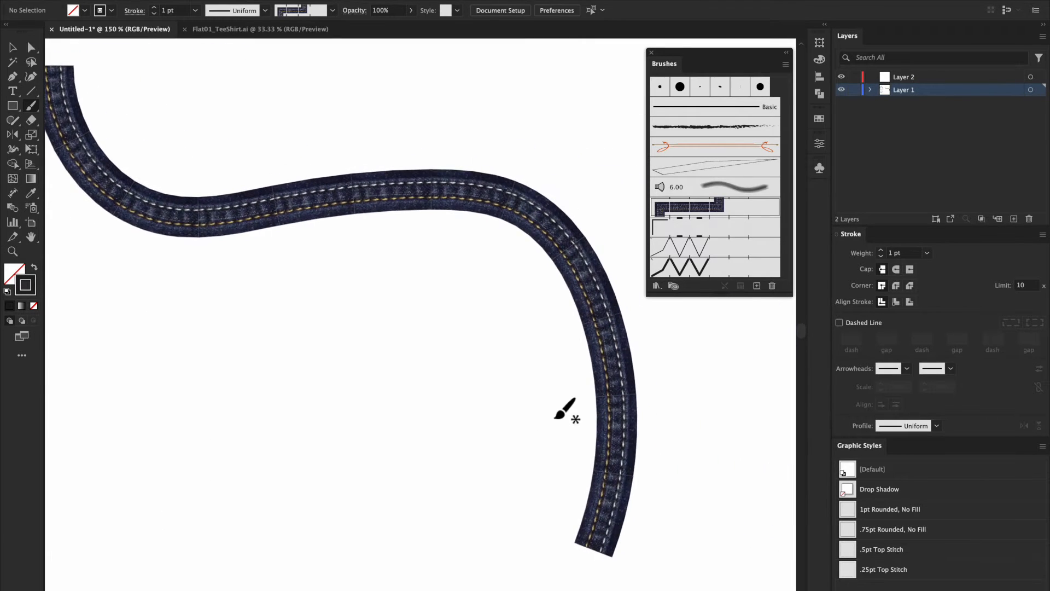
pyautogui.hscroll(5, 566, 410)
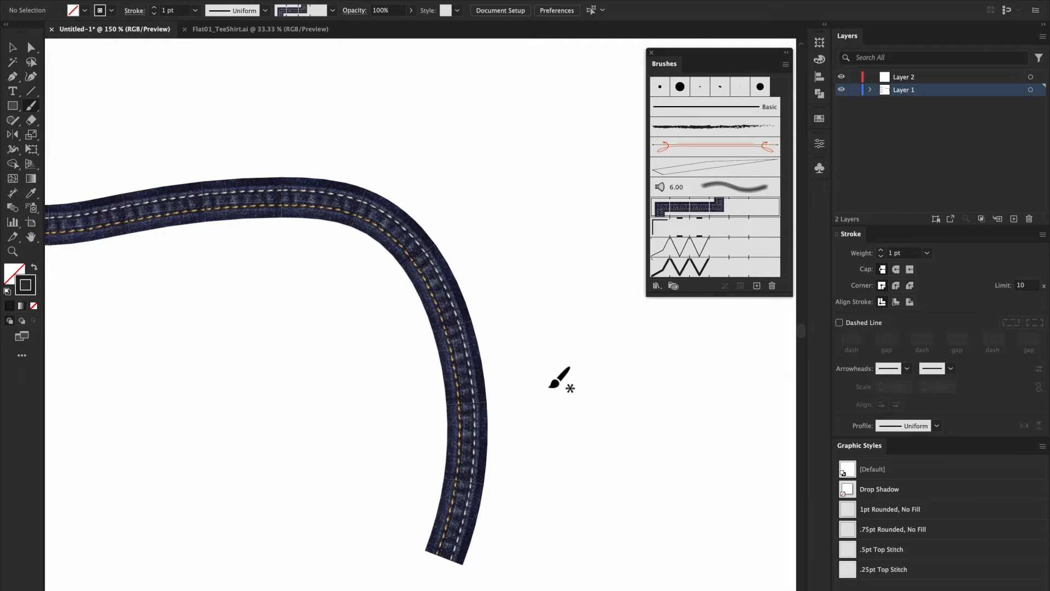
# - Draw a straight, nearly horizontal path below the curved stroke with the Pen tool and apply the denim seam brush to it
pyautogui.hotkey('ctrl', '-')
pyautogui.hotkey('ctrl', '-')
pyautogui.hotkey('ctrl', '-')
pyautogui.press('p')
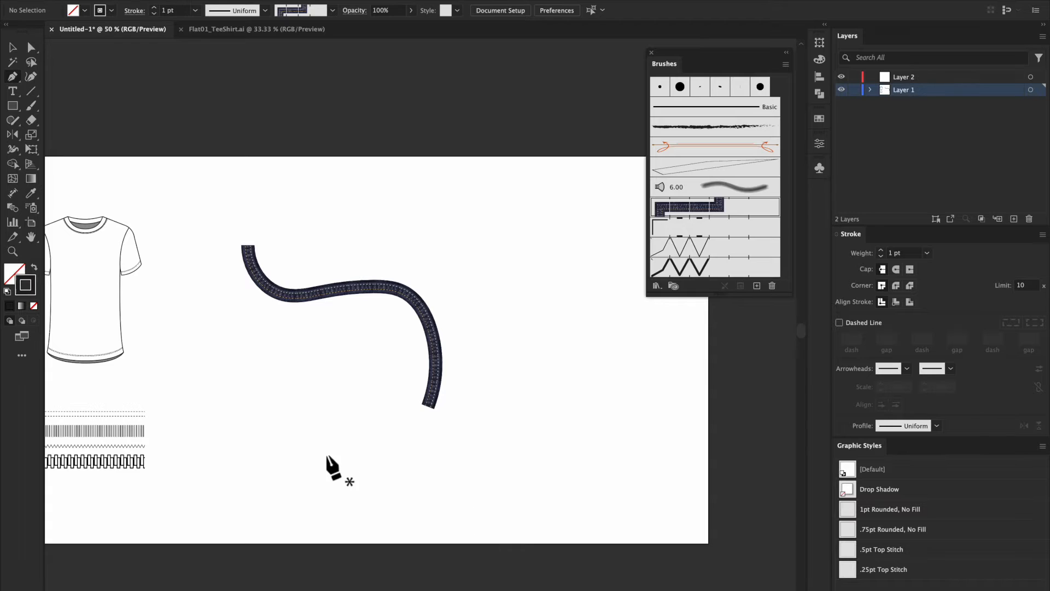
pyautogui.click(308, 458)
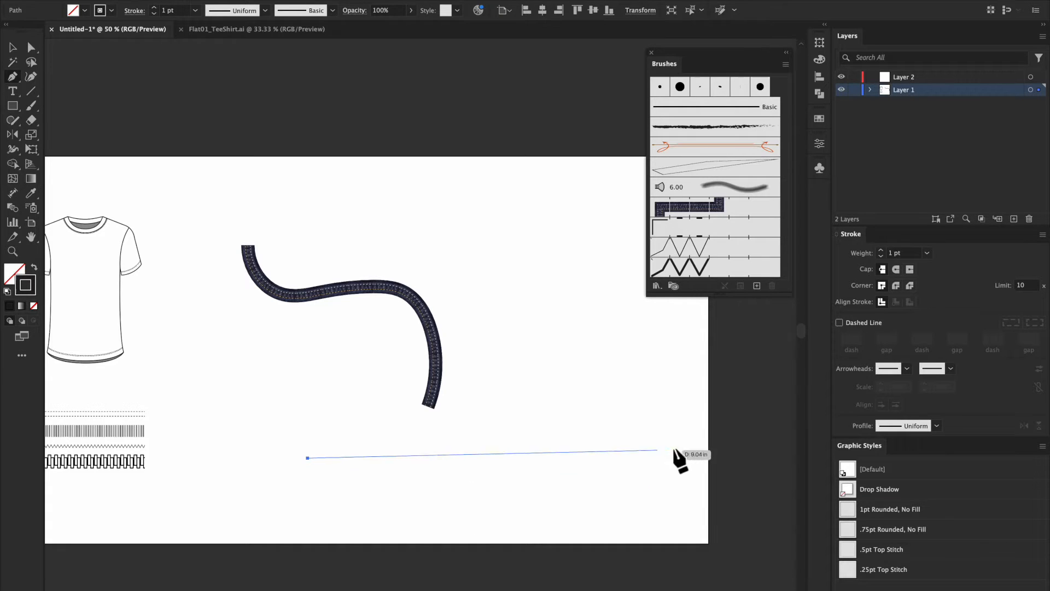
pyautogui.click(637, 454)
pyautogui.press('v')
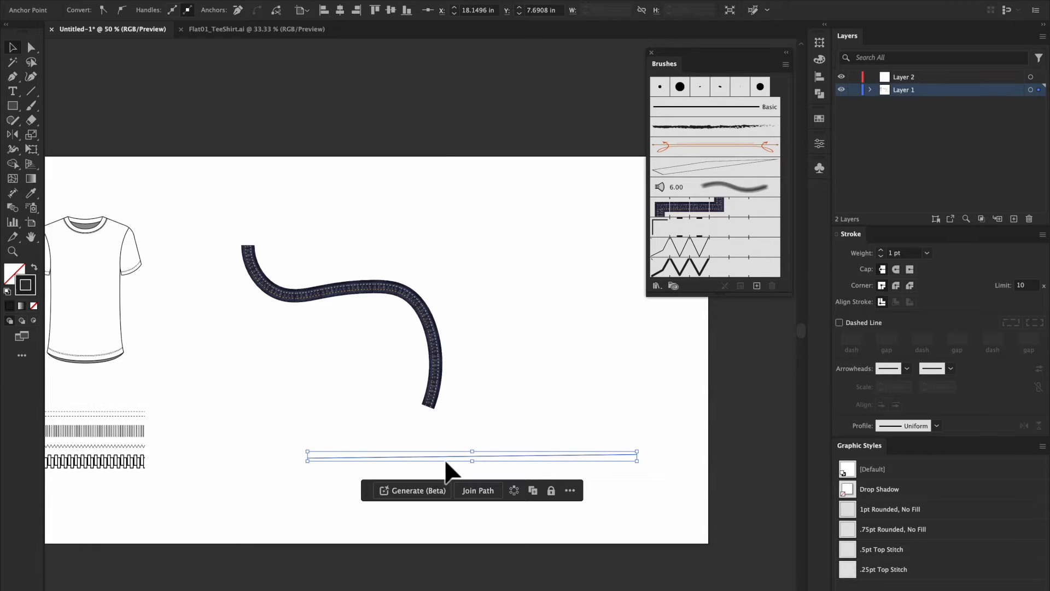
pyautogui.click(717, 205)
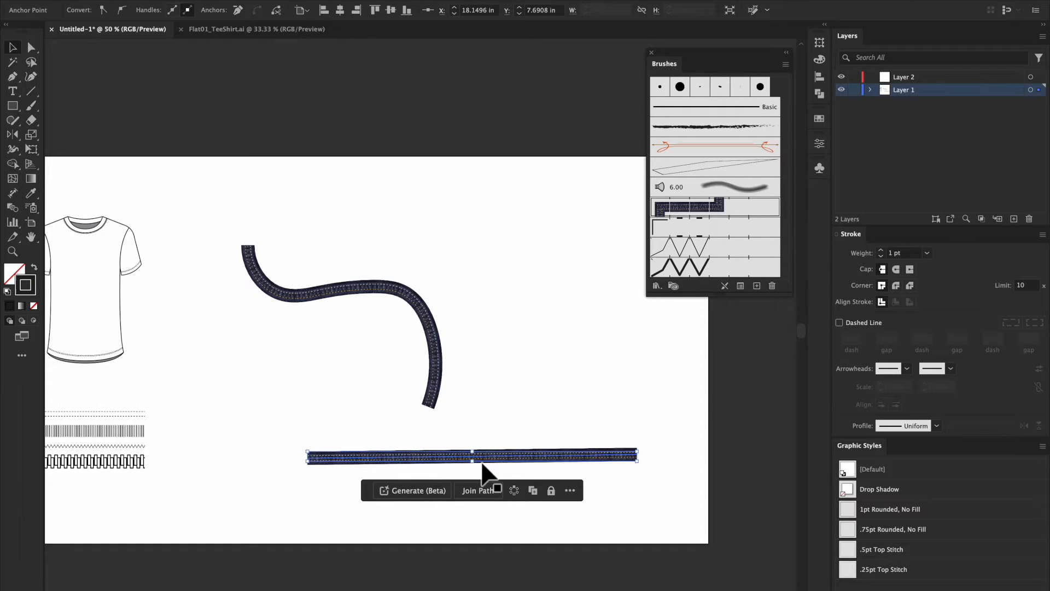
# - Delete the straight denim seam line and the curved denim brush stroke from the artboard
pyautogui.press('Delete')
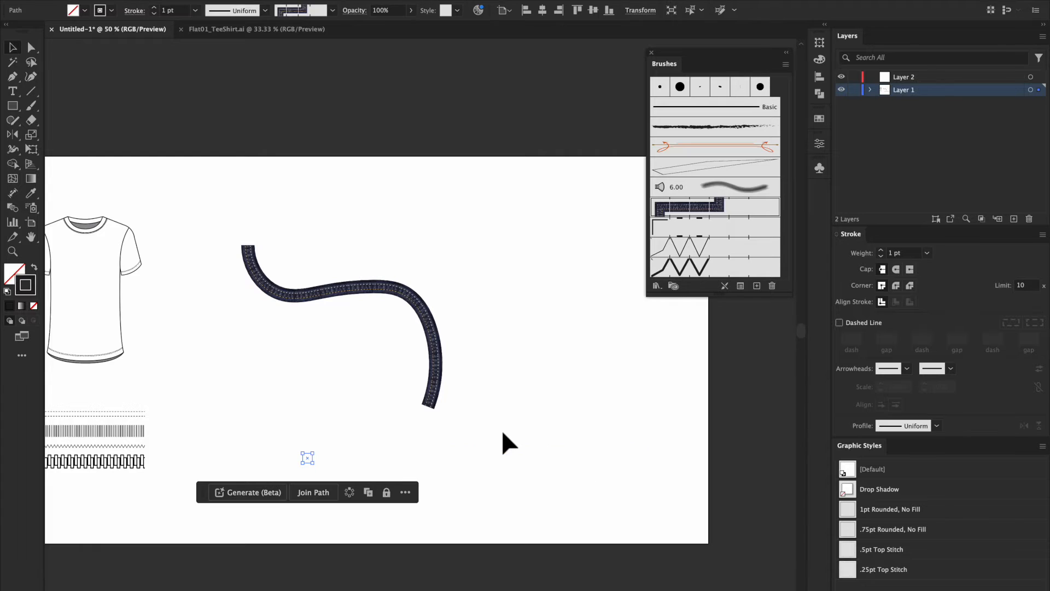
pyautogui.click(436, 353)
pyautogui.press('Delete')
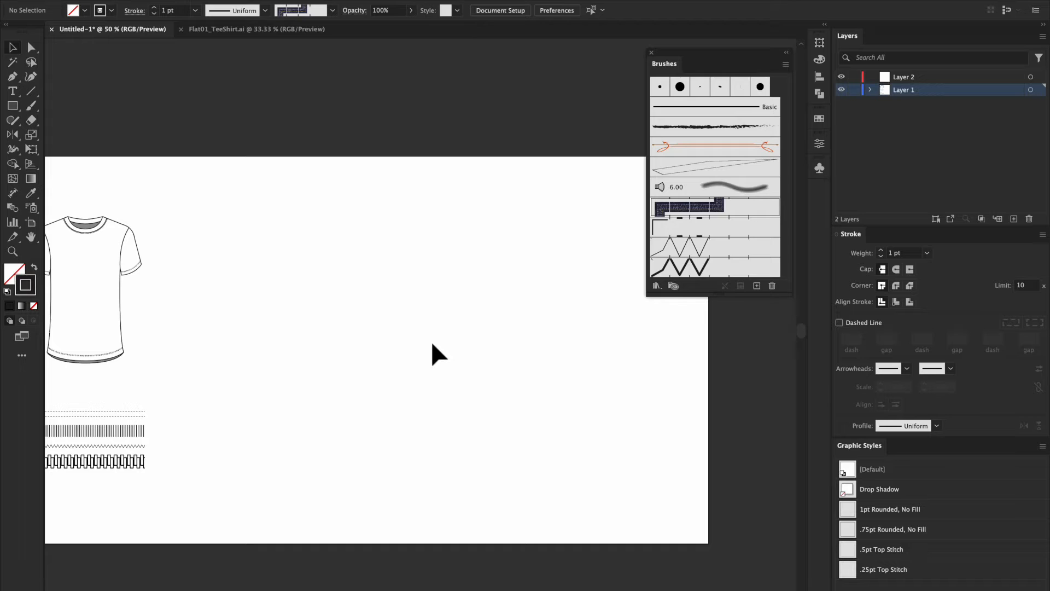
pyautogui.hscroll(-2, 432, 344)
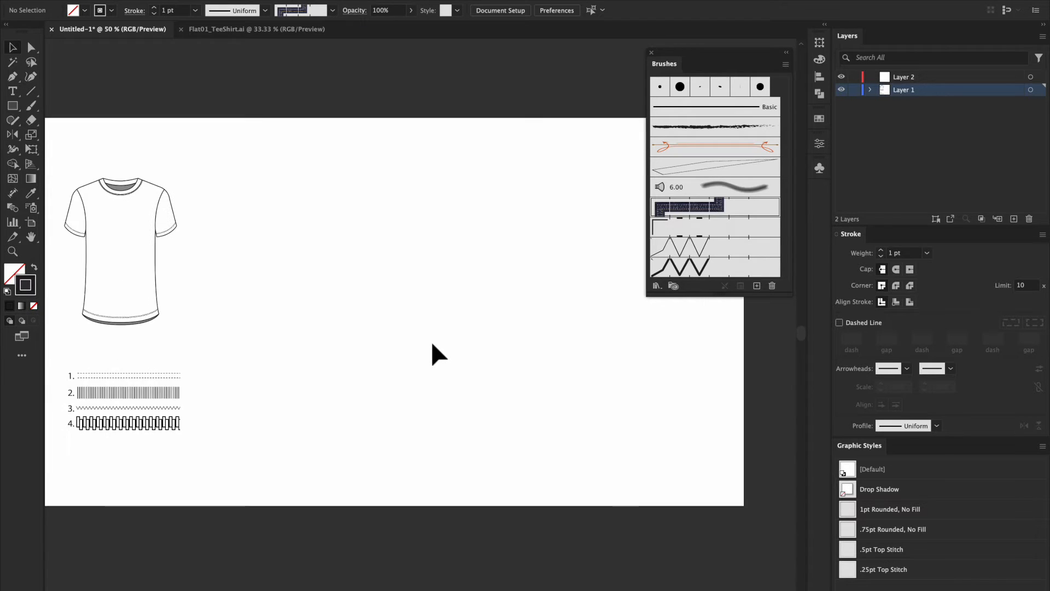
pyautogui.press('super+equal')
pyautogui.press('super+equal')
pyautogui.press('super+equal')
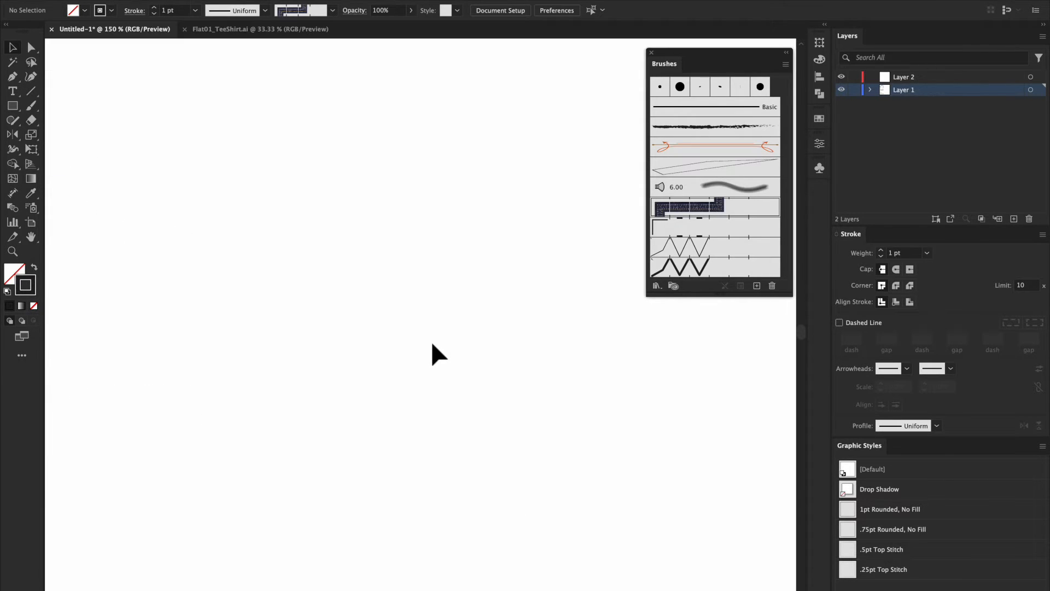
pyautogui.hscroll(-5, 432, 344)
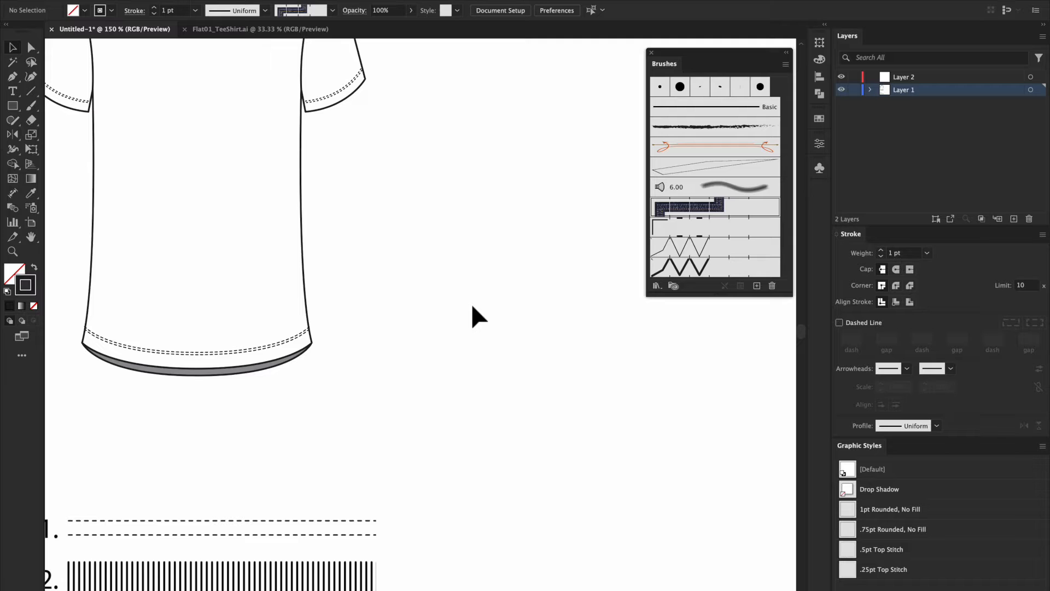
pyautogui.hscroll(4, 471, 303)
pyautogui.scroll(2, 471, 303)
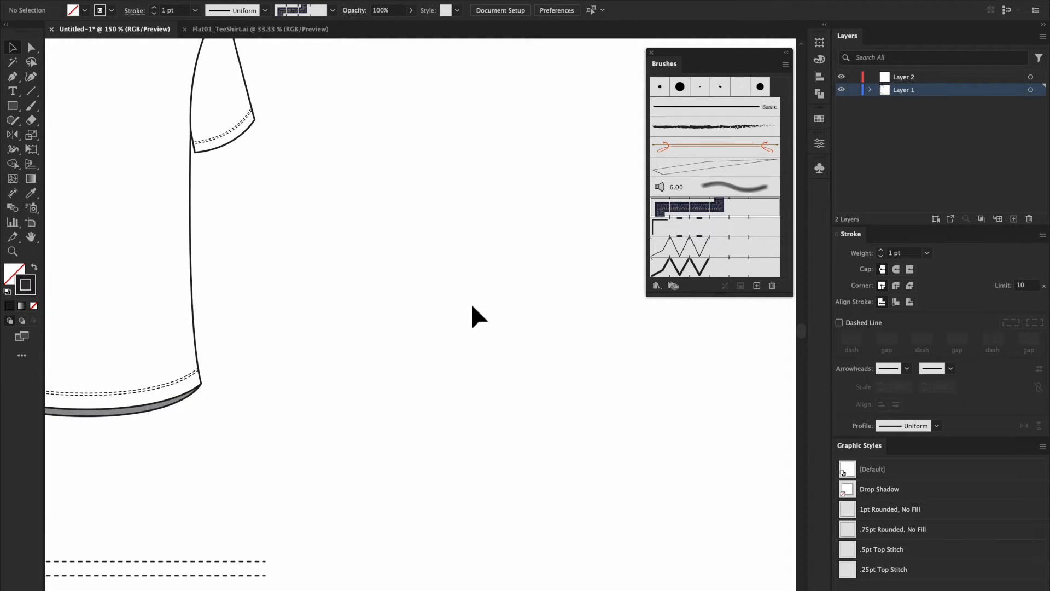
# - Draw a straight horizontal path about 1.14 in long with the Pen tool on the empty artboard beside the T-shirt
pyautogui.hscroll(4, 471, 303)
pyautogui.scroll(2, 471, 303)
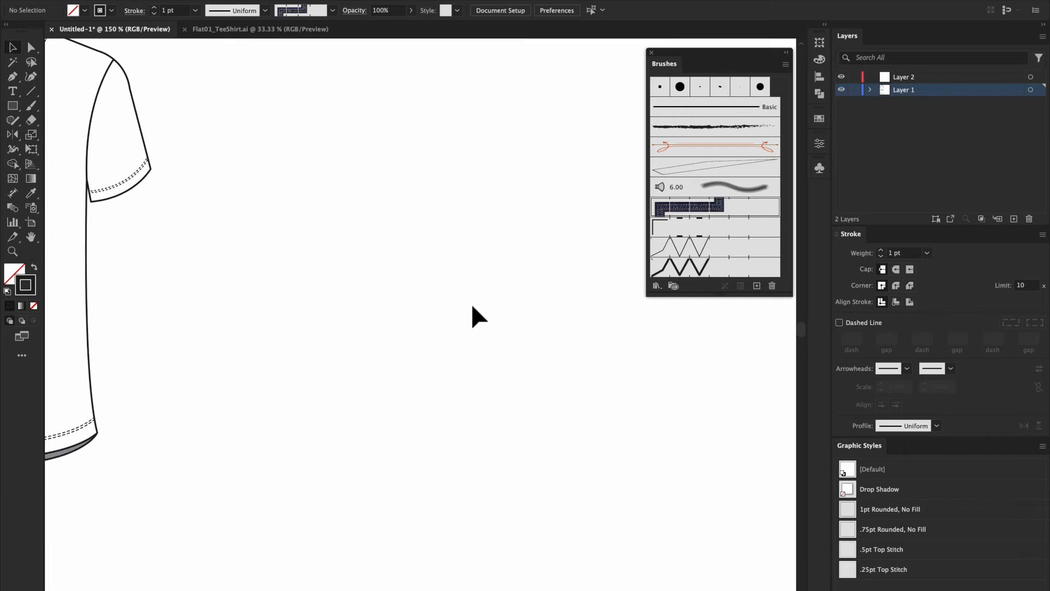
pyautogui.press('p')
pyautogui.click(302, 178)
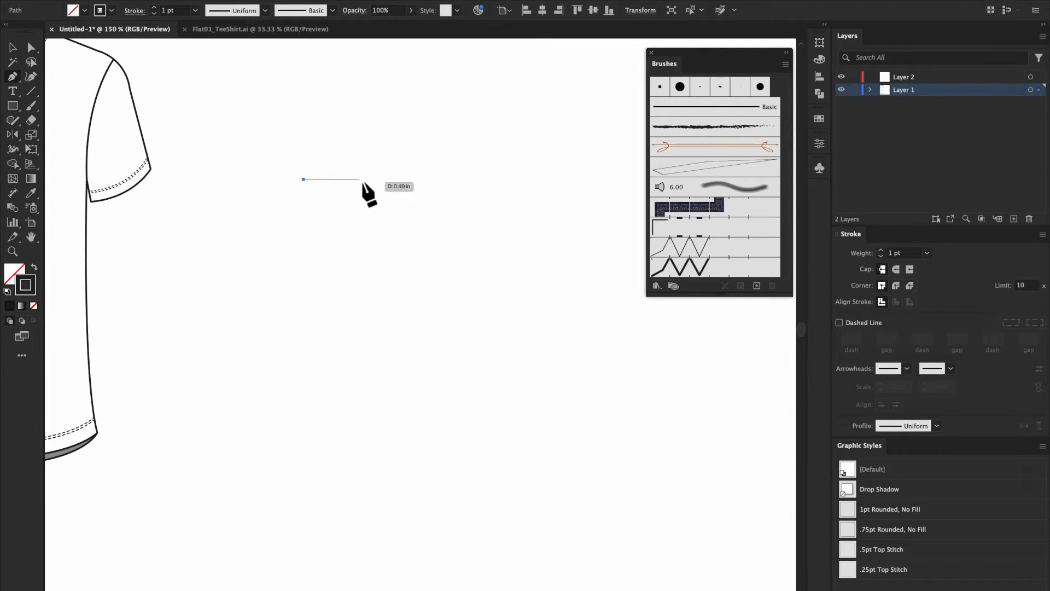
pyautogui.click(436, 179)
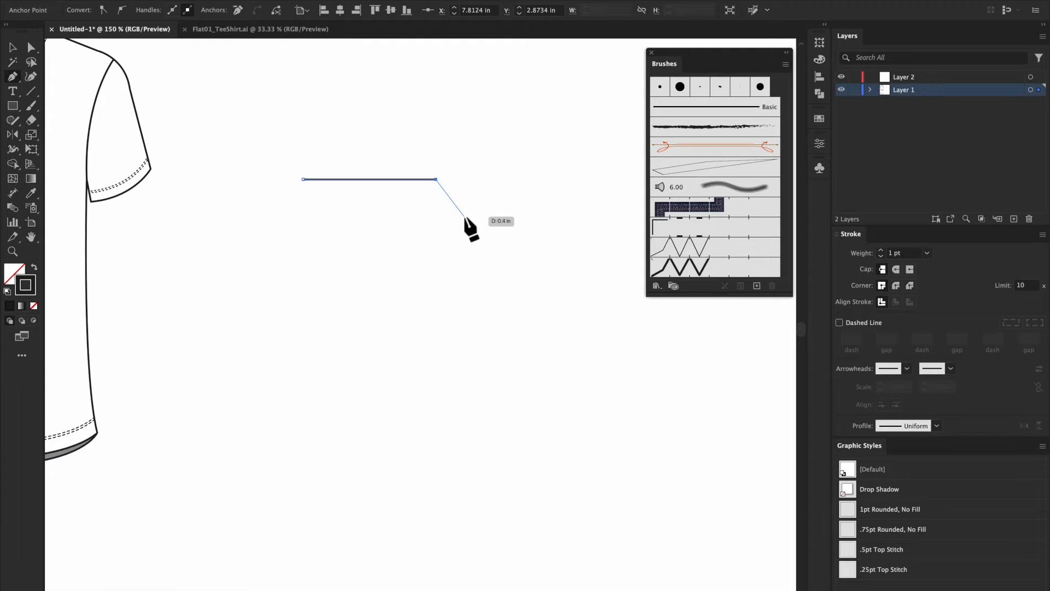
pyautogui.press('v')
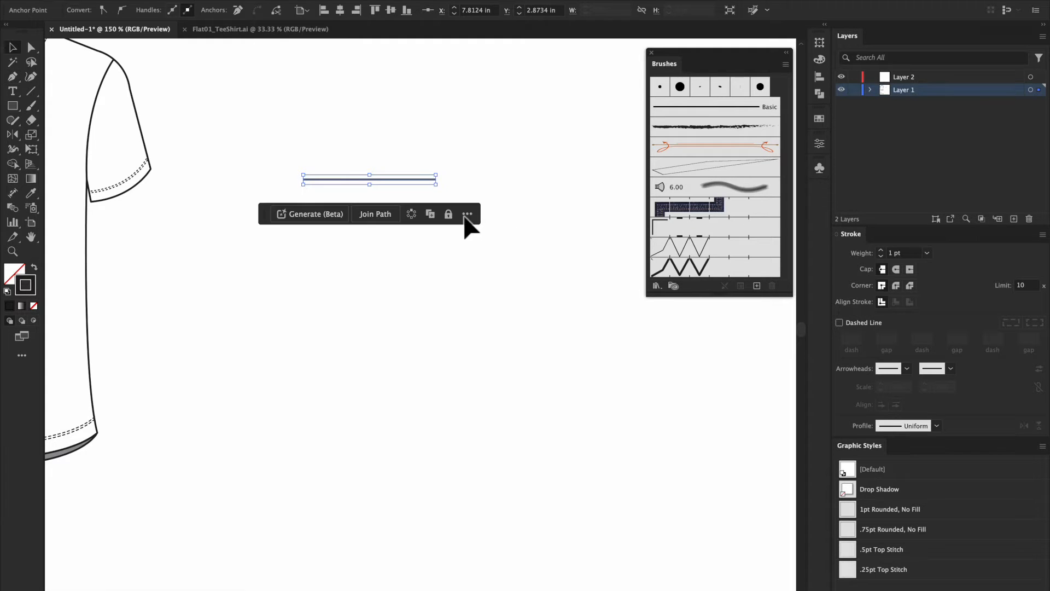
pyautogui.click(468, 278)
# - Give the horizontal line a round cap and a round join
pyautogui.click(411, 179)
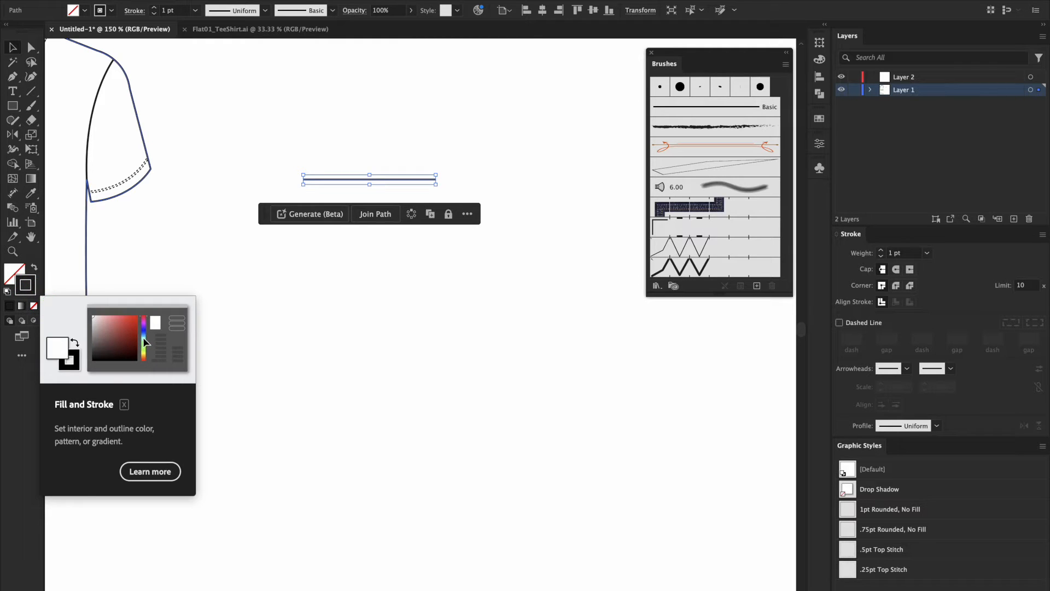
pyautogui.click(896, 269)
pyautogui.click(897, 286)
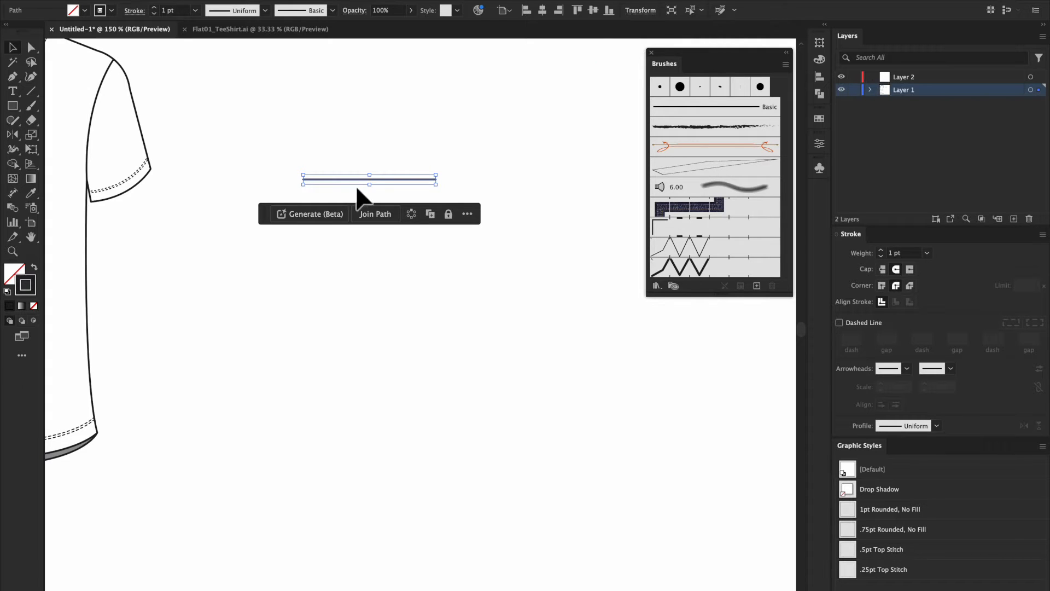
# - Set the line's width to 1.5 pt in its transform values
pyautogui.click(639, 13)
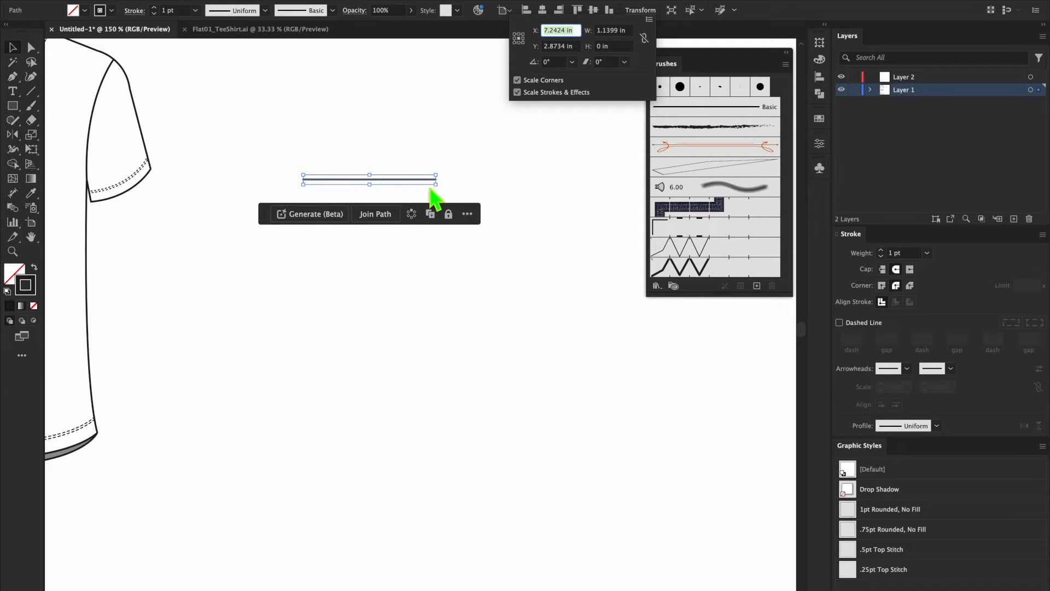
pyautogui.click(614, 32)
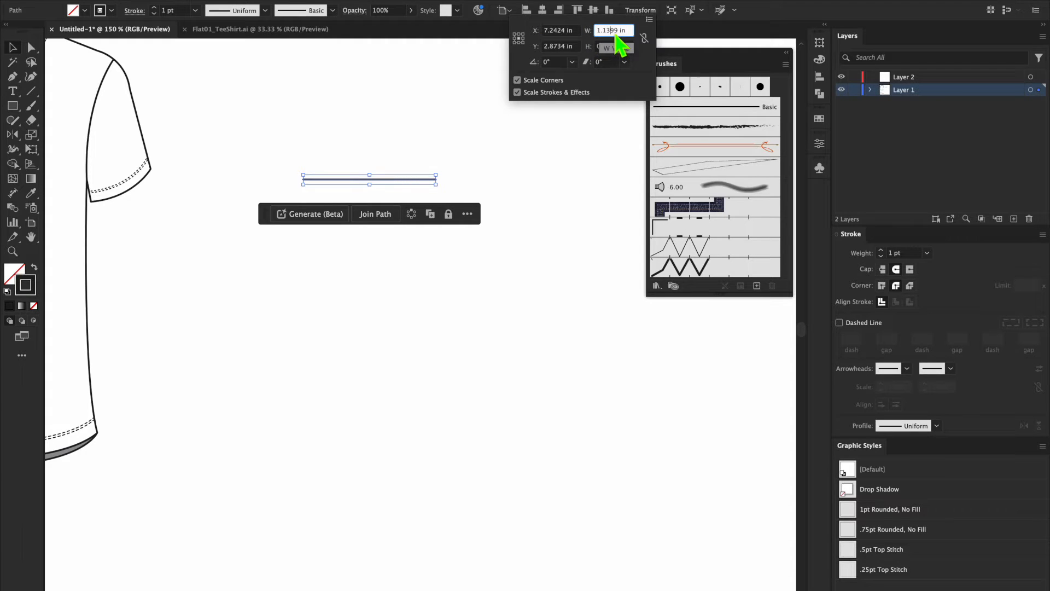
pyautogui.moveTo(628, 32); pyautogui.dragTo(597, 37)
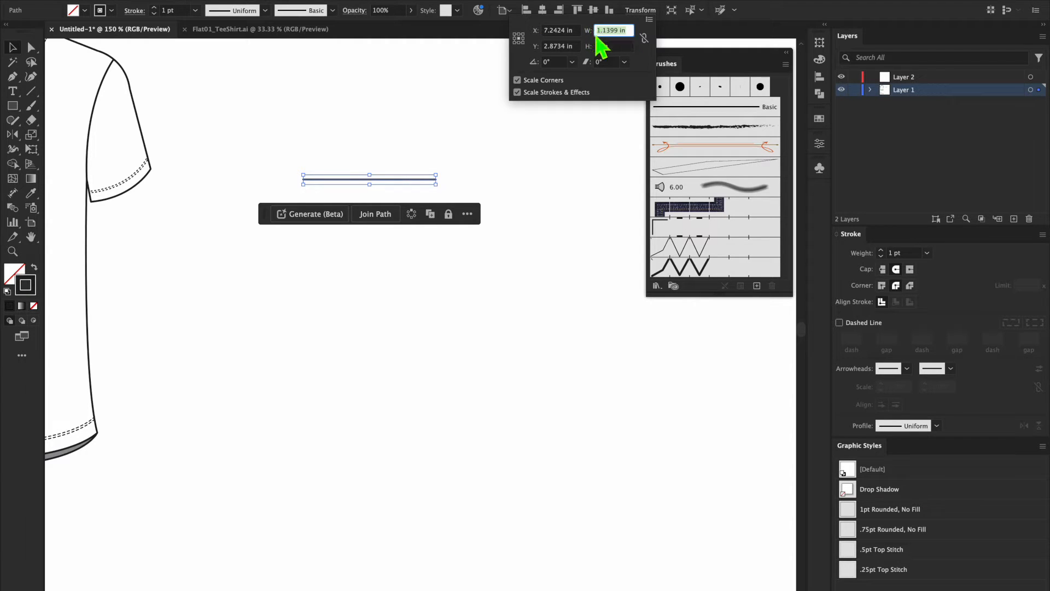
pyautogui.write('1.5')
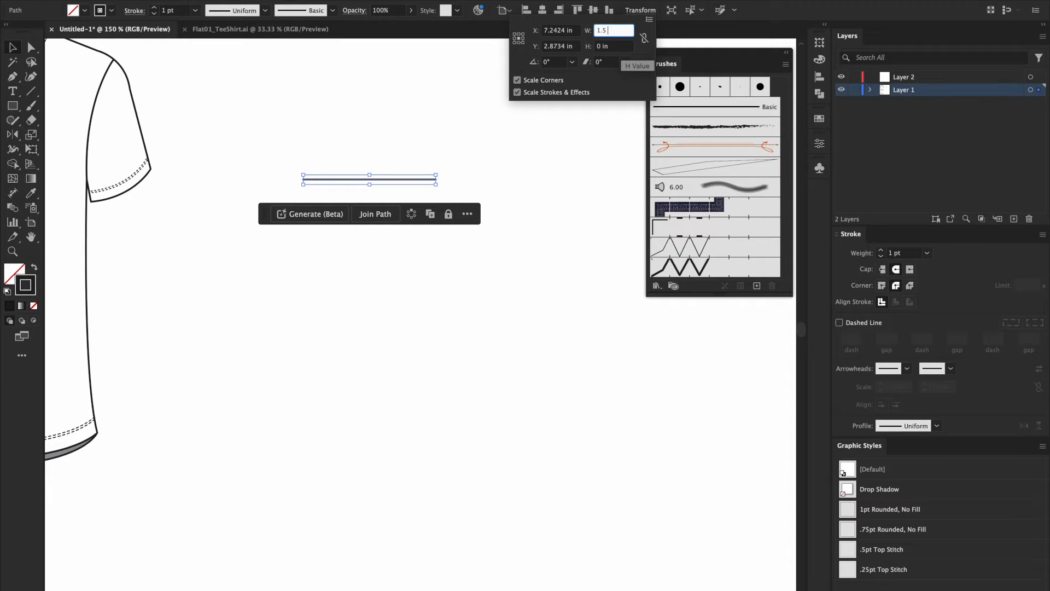
pyautogui.write(' pt')
pyautogui.press('Return')
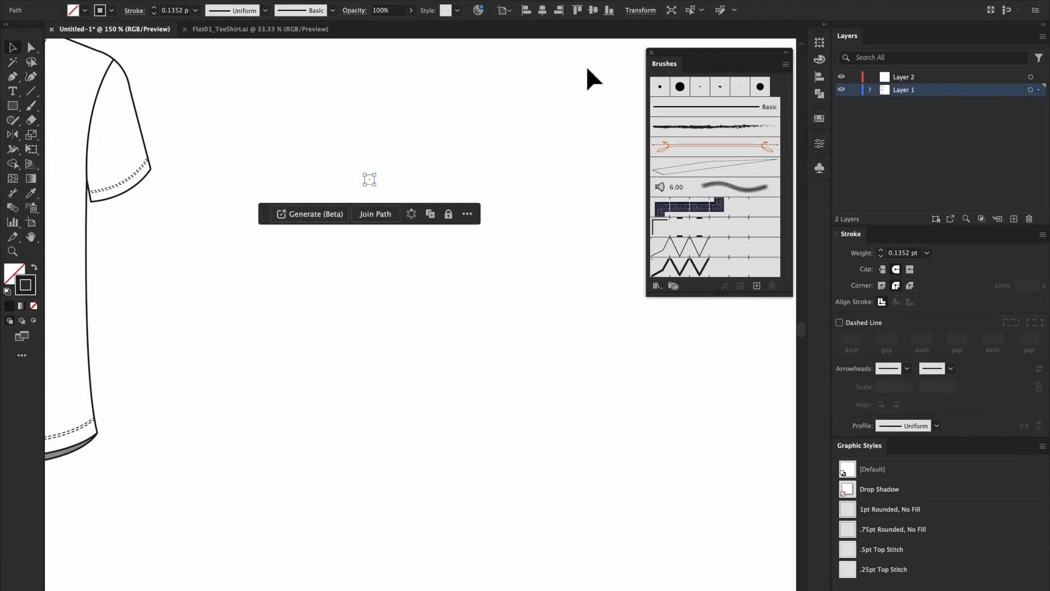
# - Set the shortened line's stroke weight to 0.5 pt
pyautogui.hotkey('ctrl', '=')
pyautogui.hotkey('ctrl', '=')
pyautogui.hotkey('ctrl', '=')
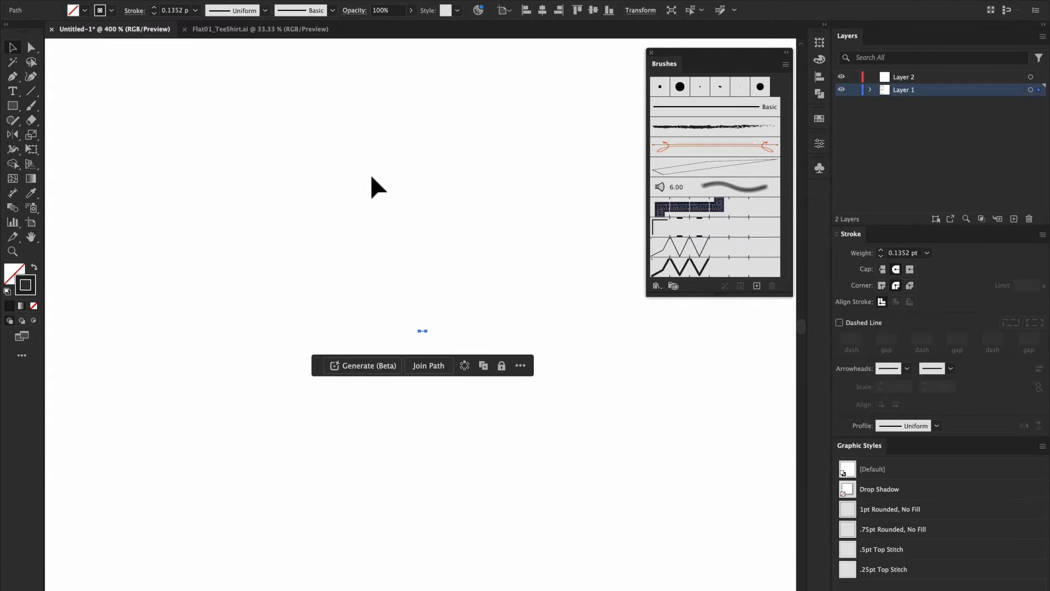
pyautogui.hotkey('ctrl', '=')
pyautogui.hotkey('ctrl', '=')
pyautogui.hotkey('ctrl', '=')
pyautogui.hotkey('ctrl', '=')
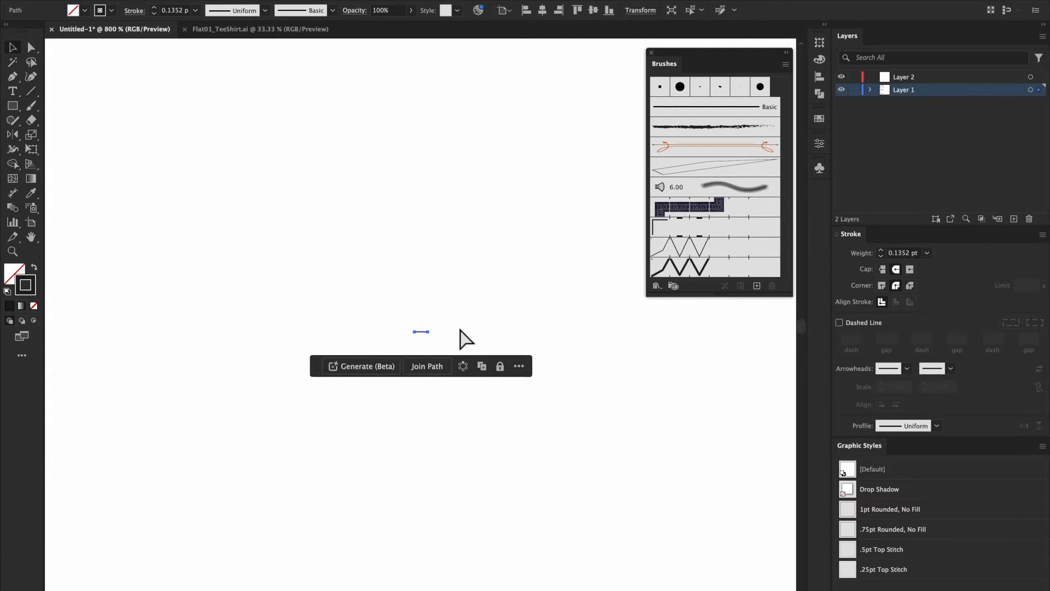
pyautogui.hotkey('ctrl', '=')
pyautogui.moveTo(417, 317); pyautogui.dragTo(417, 318)
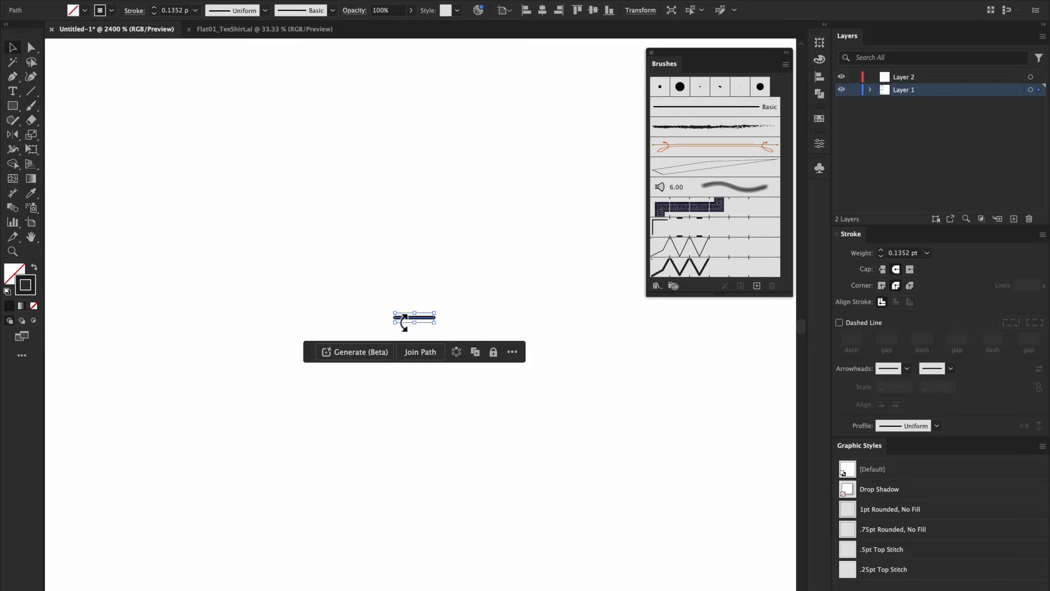
pyautogui.click(882, 251)
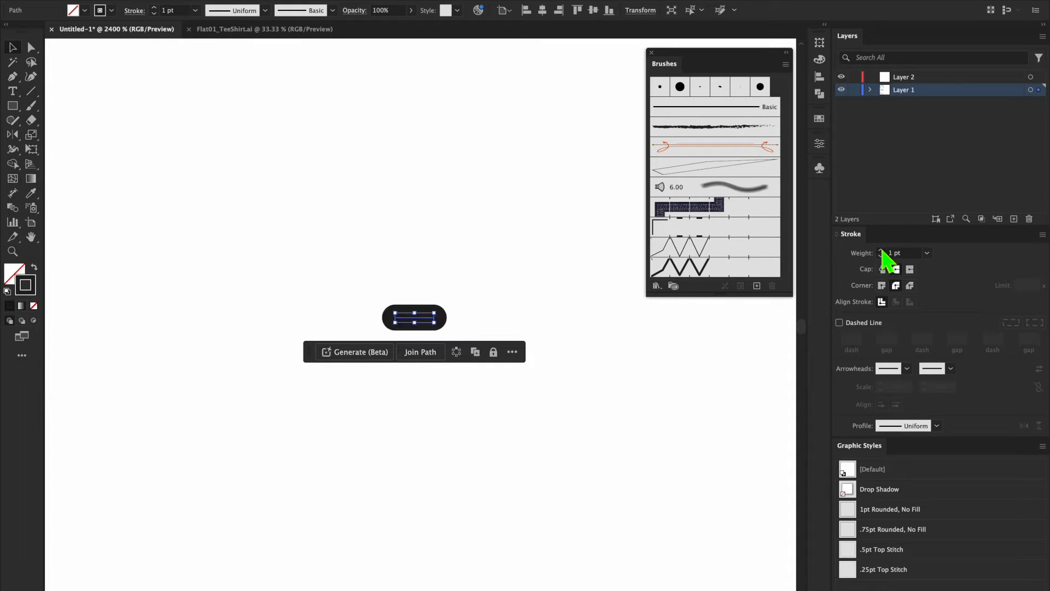
pyautogui.click(881, 256)
pyautogui.click(881, 255)
pyautogui.click(374, 482)
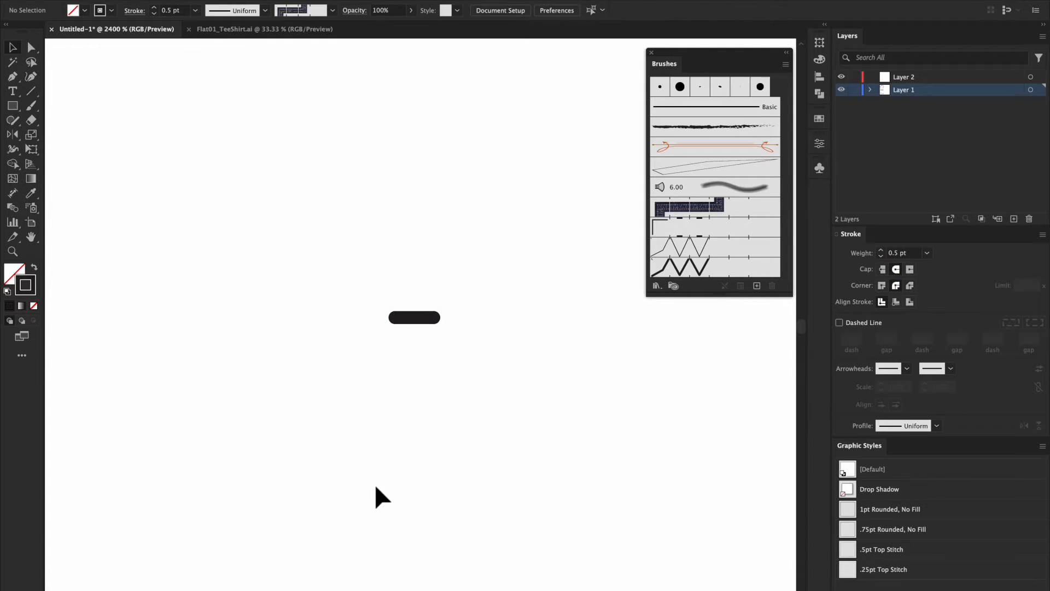
# - Duplicate the short rounded stitch straight down to make a second parallel stitch
pyautogui.click(417, 320)
pyautogui.scroll(-5, 418, 320)
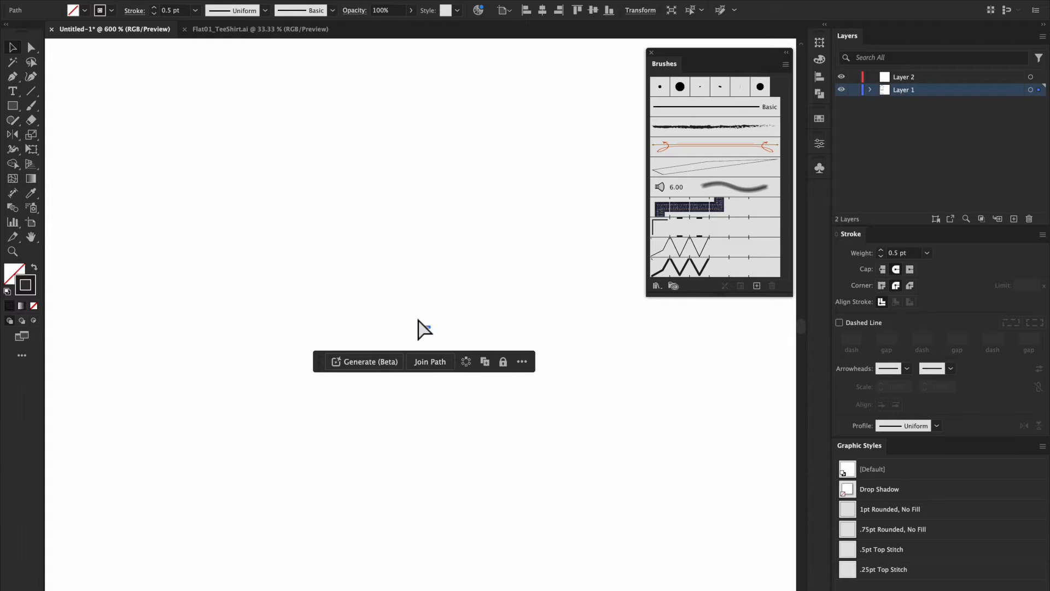
pyautogui.scroll(-3, 428, 328)
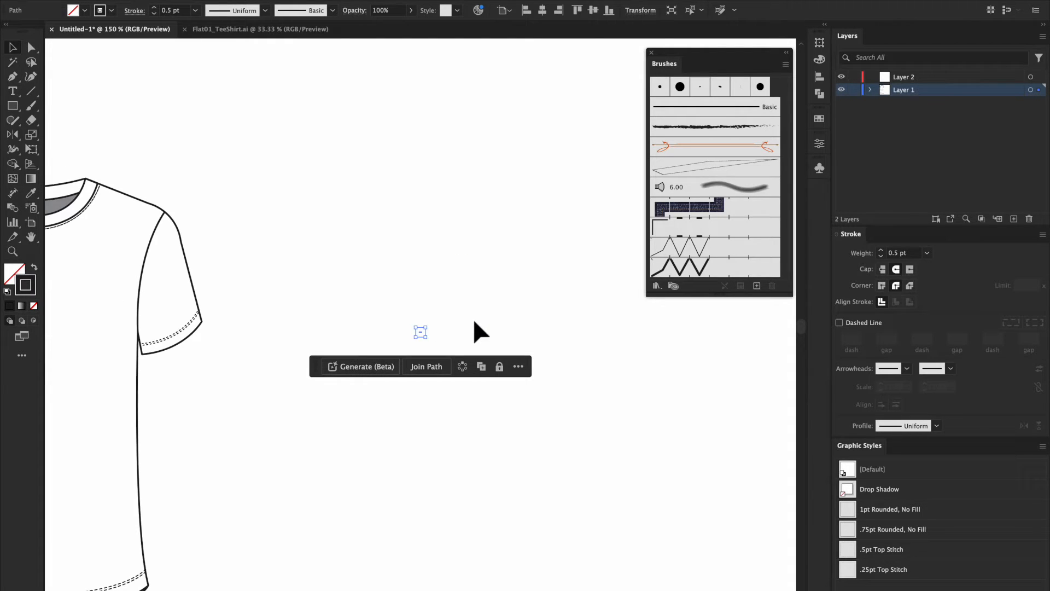
pyautogui.scroll(7, 473, 321)
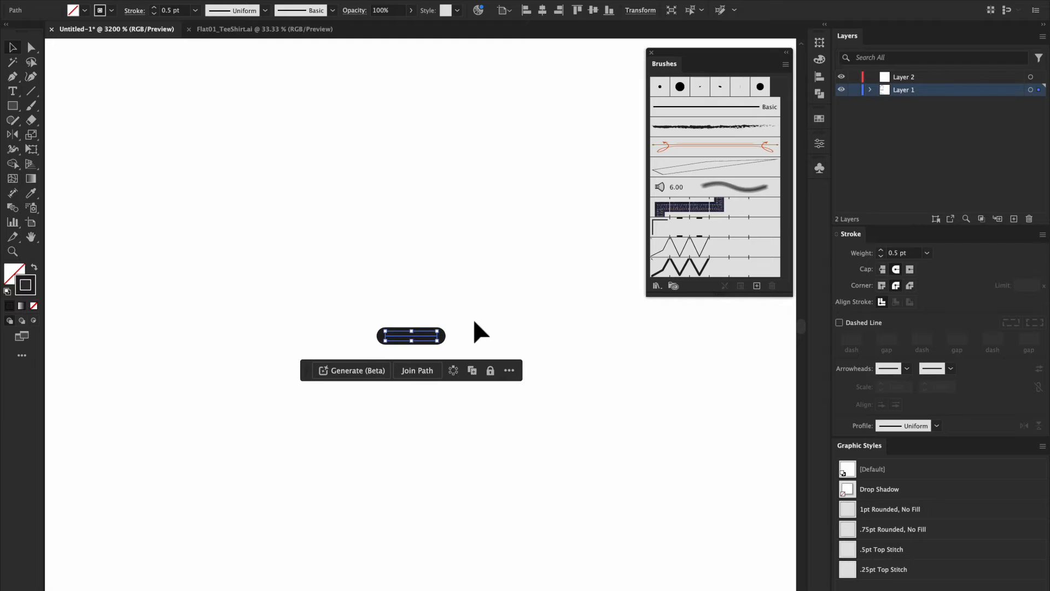
pyautogui.click(542, 486)
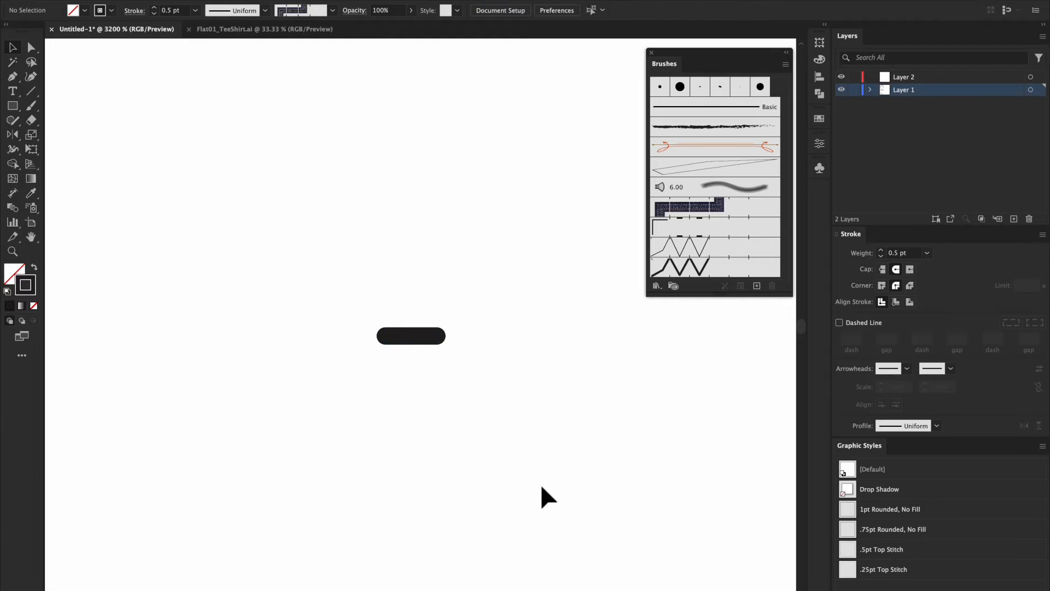
pyautogui.click(414, 334)
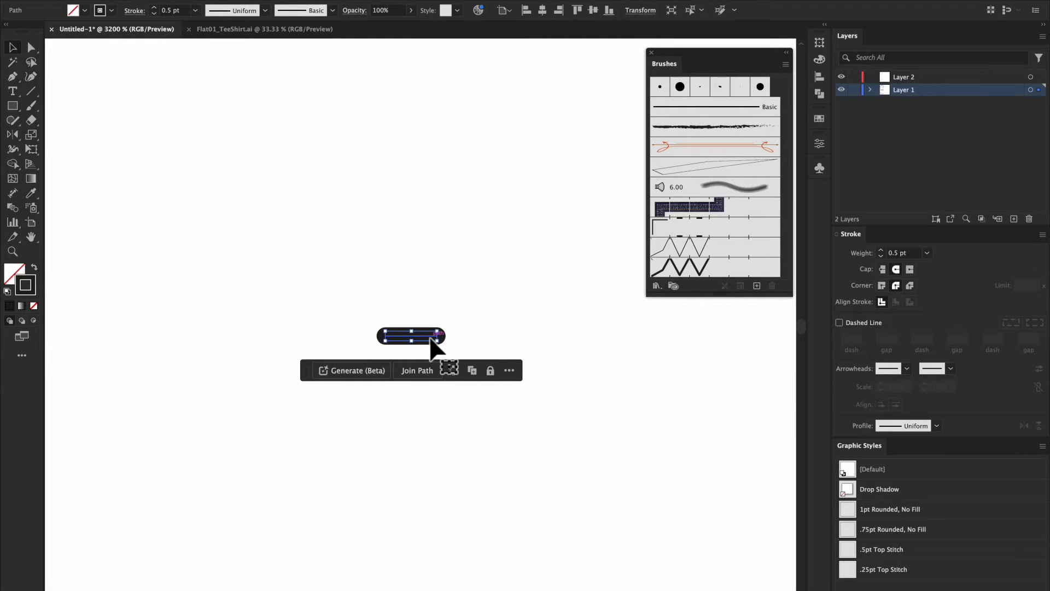
pyautogui.moveTo(435, 343); pyautogui.dragTo(434, 395)
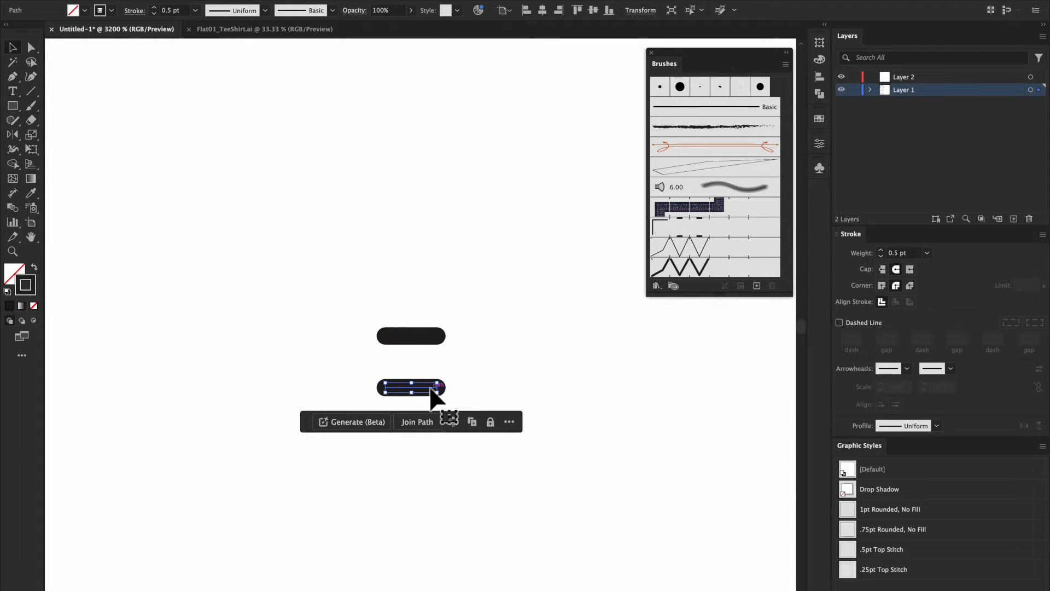
pyautogui.click(481, 389)
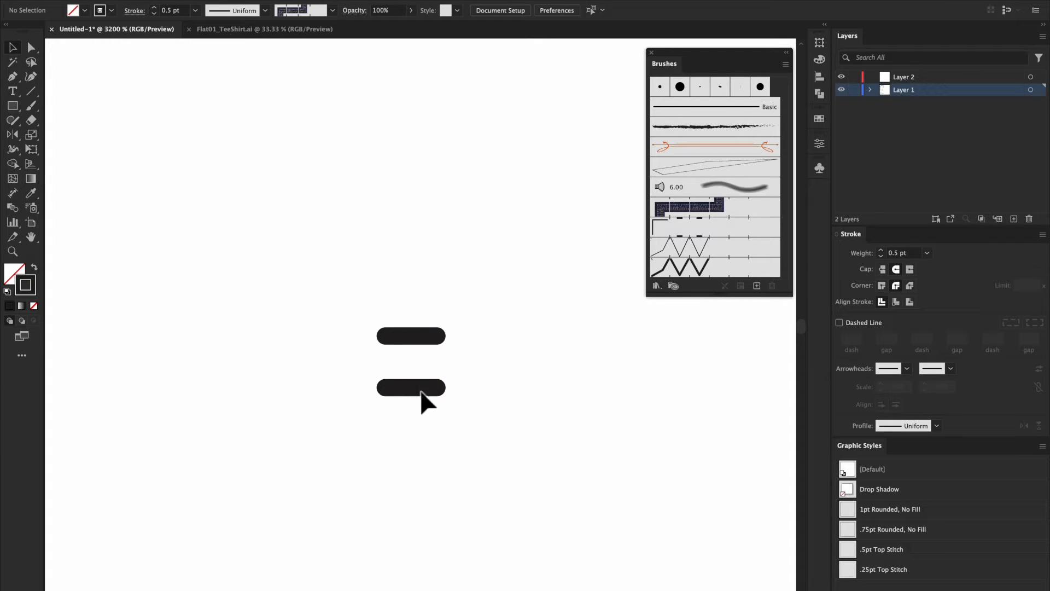
# - Place a vertical copy of the stitch beside the pair as a spacer and move the upper stitch up towards the spacer's height
pyautogui.moveTo(418, 382); pyautogui.dragTo(457, 347)
pyautogui.click(420, 337)
pyautogui.press('Up')
pyautogui.press('Up')
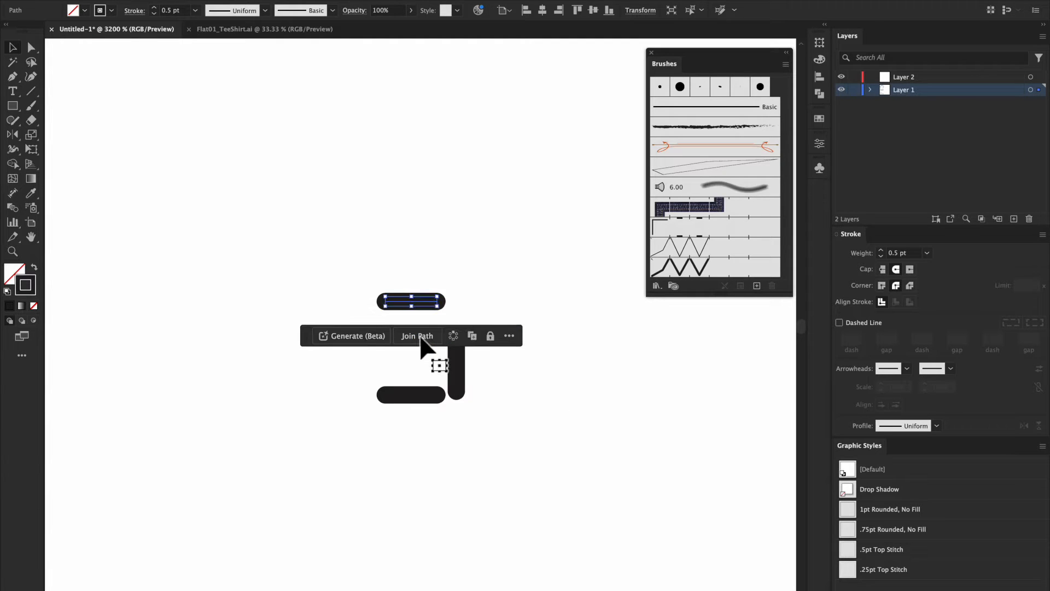
pyautogui.press('Down')
pyautogui.press('Down')
pyautogui.moveTo(420, 337); pyautogui.dragTo(421, 335)
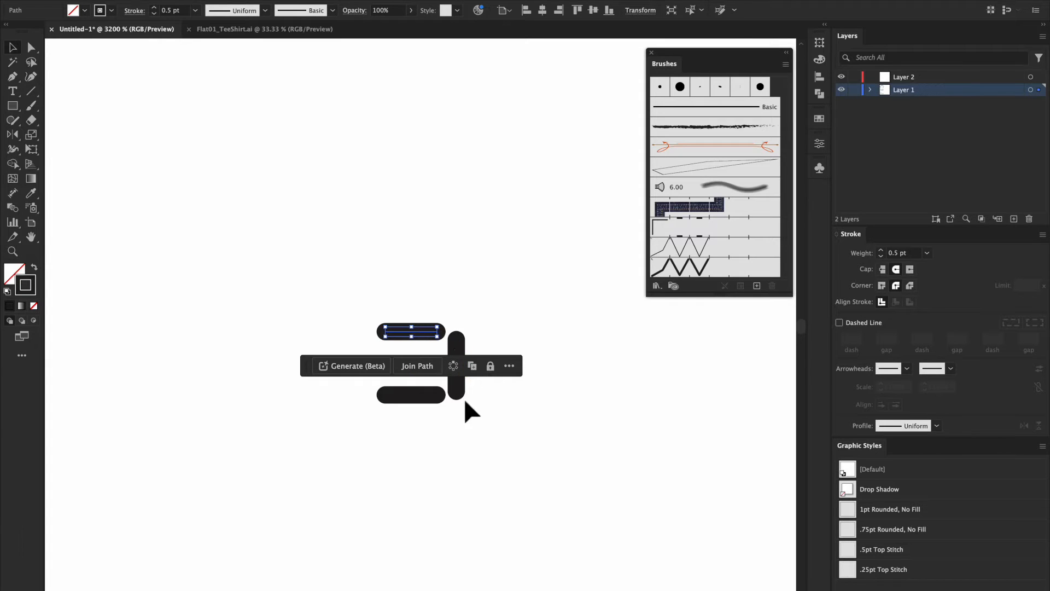
# - Shift the upper stitch slightly farther up to match the vertical spacer, and delete the spacer
pyautogui.click(459, 345)
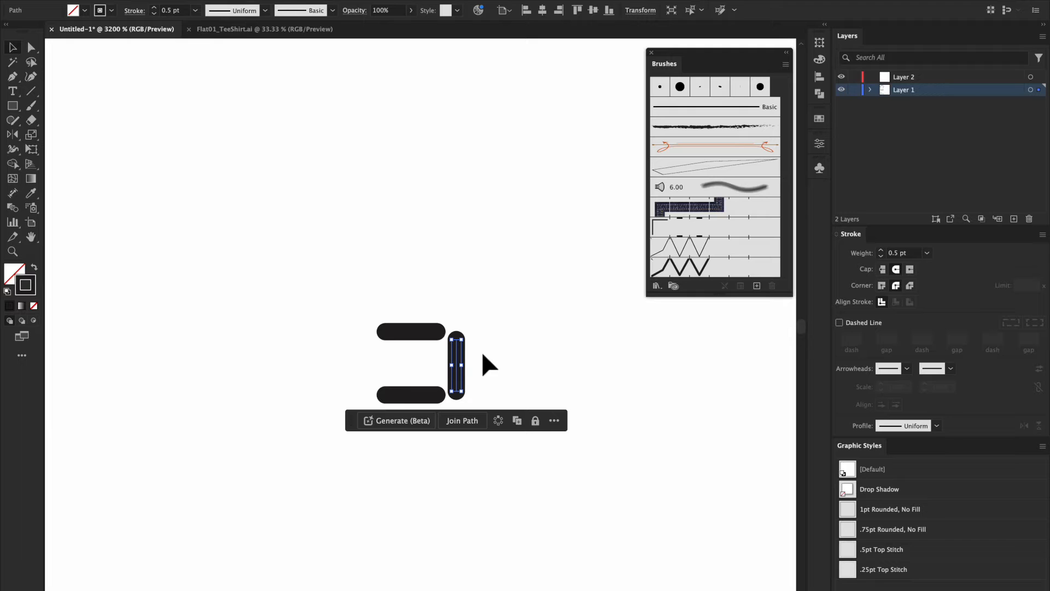
pyautogui.moveTo(435, 332); pyautogui.dragTo(430, 327)
pyautogui.click(515, 321)
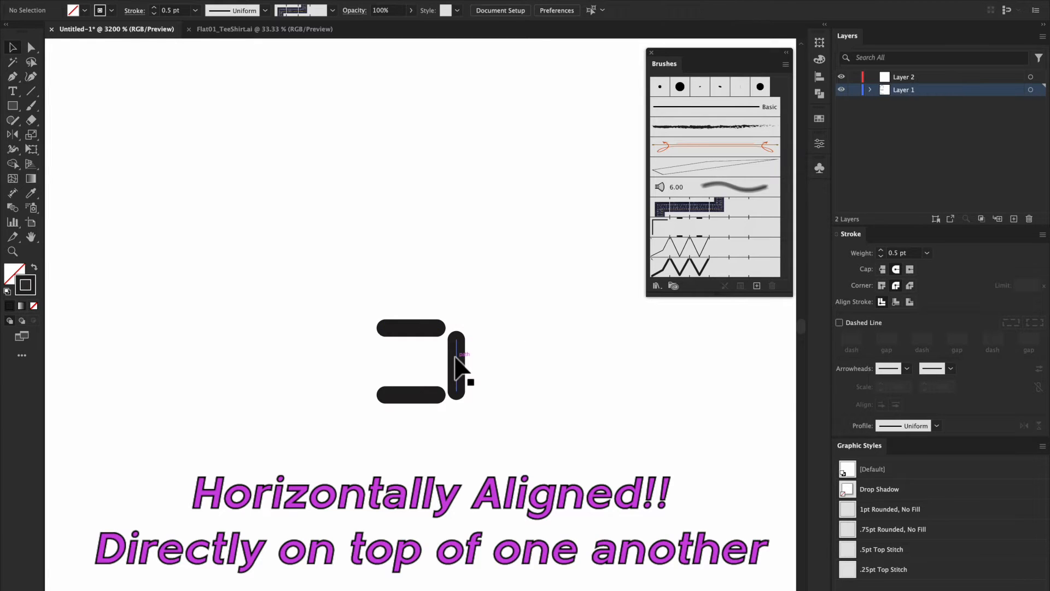
pyautogui.click(459, 366)
pyautogui.press('Delete')
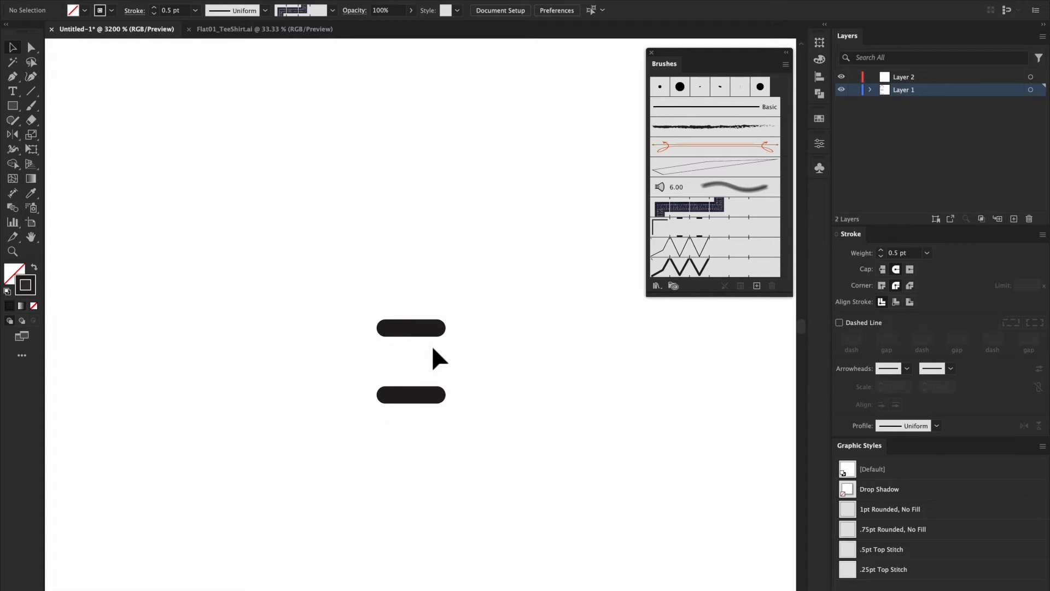
# - Draw a rectangle without fill or stroke, about 0.02 by 0.03 in, from the upper stitch's left endpoint to the lower stitch's right endpoint
pyautogui.click(14, 107)
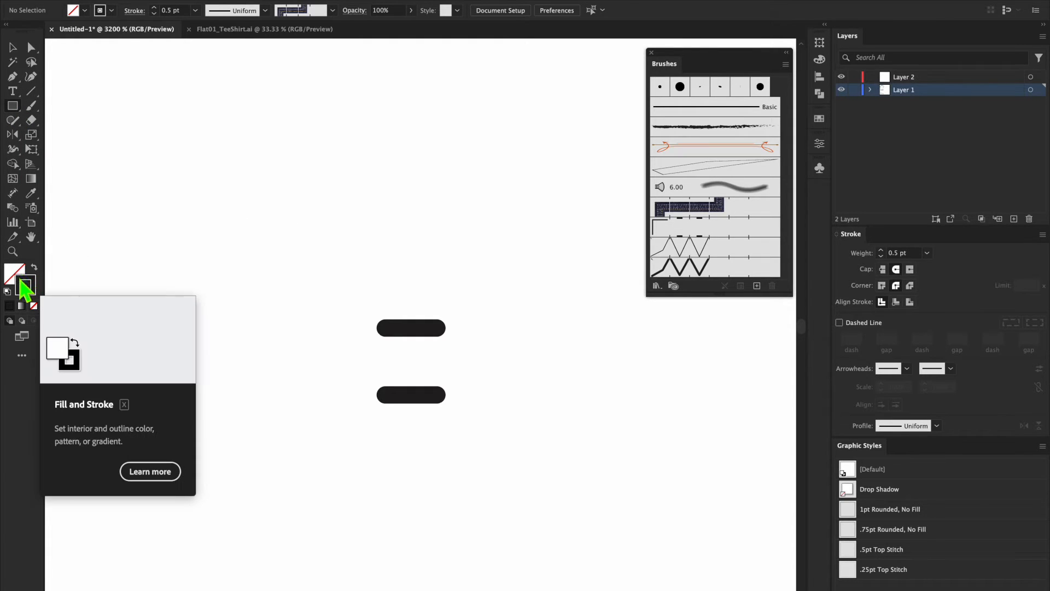
pyautogui.click(33, 307)
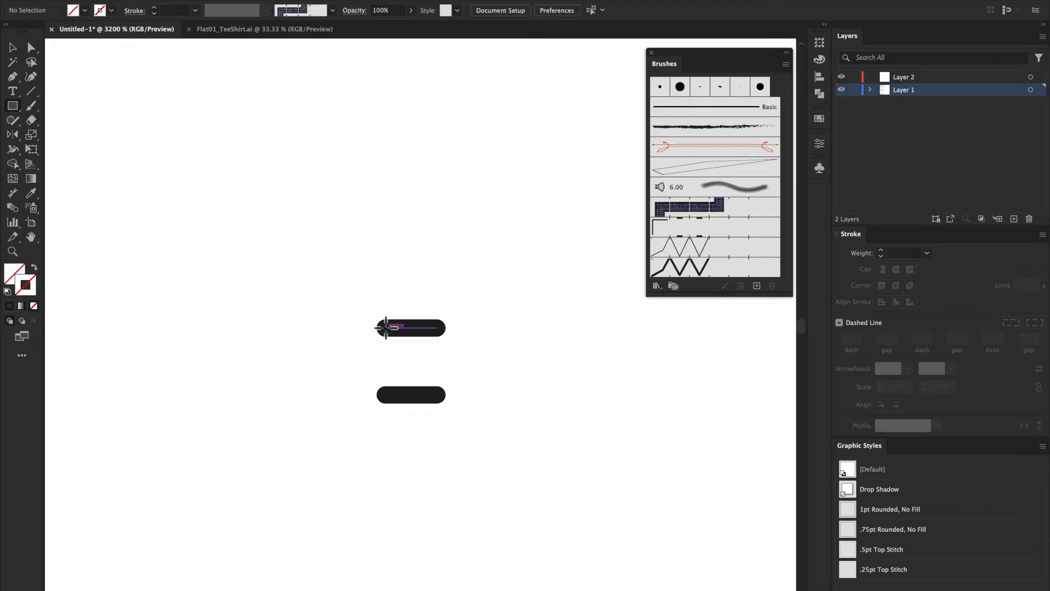
pyautogui.moveTo(386, 327); pyautogui.dragTo(437, 395)
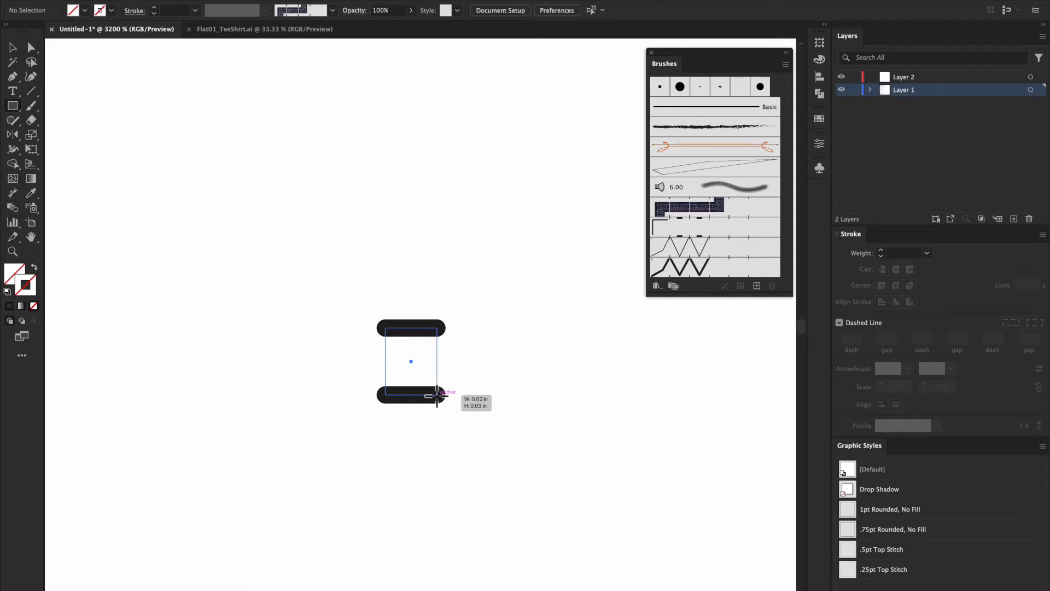
pyautogui.moveTo(437, 395); pyautogui.dragTo(437, 395)
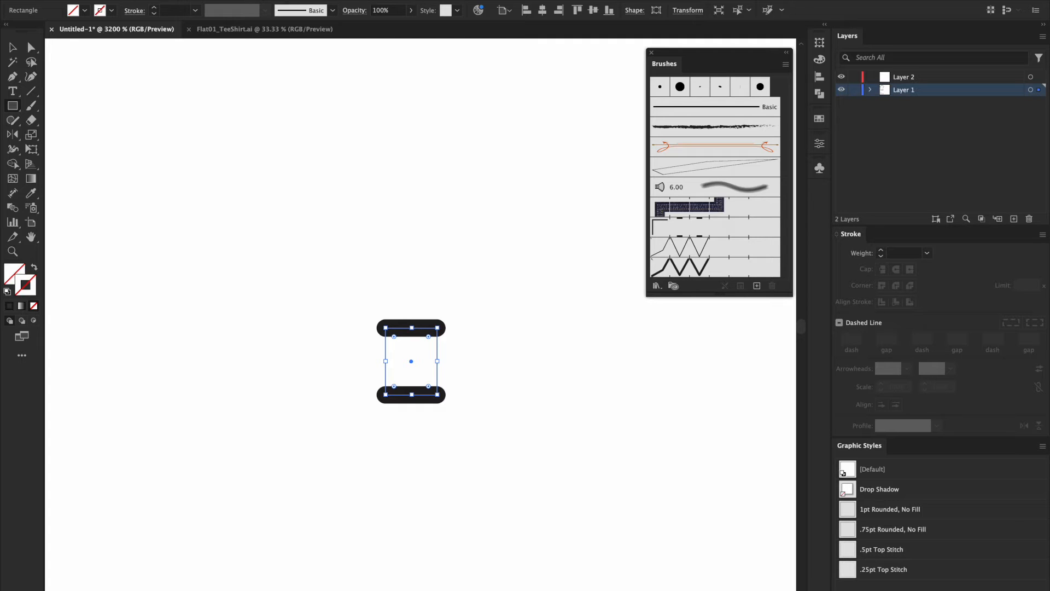
# - Check the rectangle's alignment with the stitch endpoints in Outline view and return to Preview
pyautogui.click(273, 0)
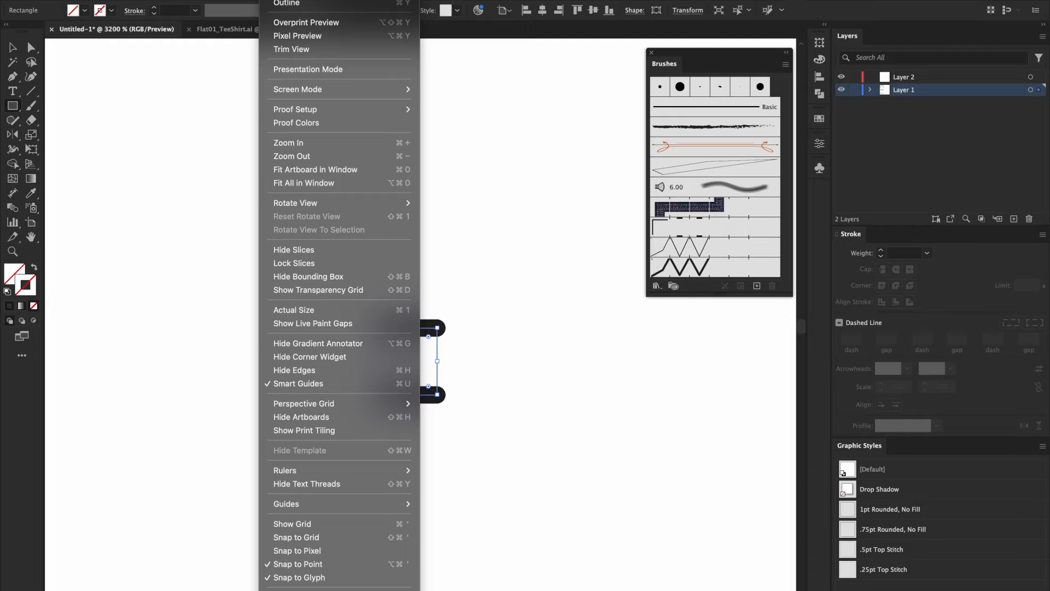
pyautogui.click(295, 3)
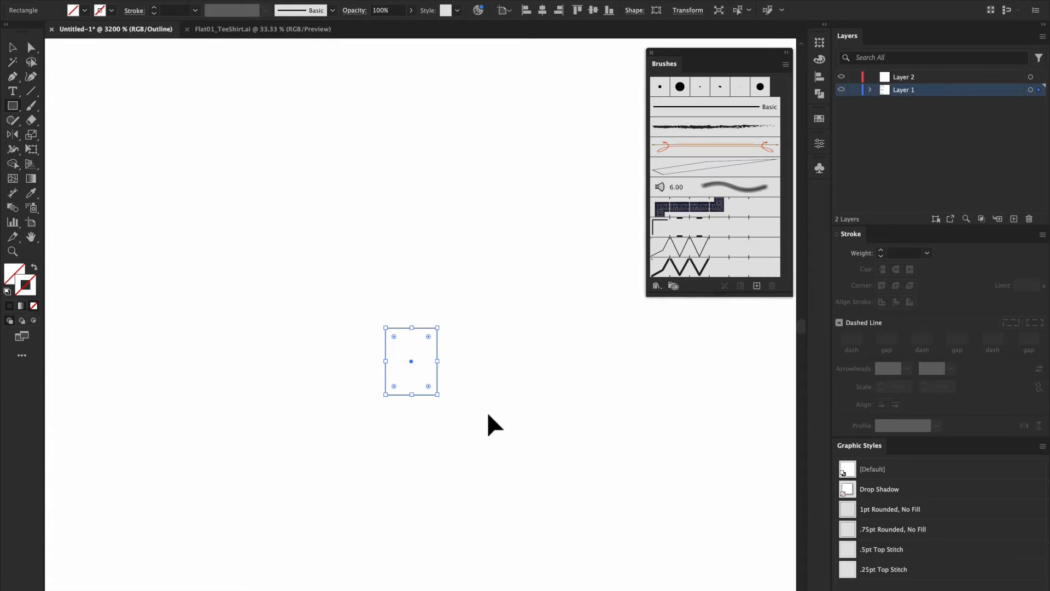
pyautogui.hotkey('ctrl', 'y')
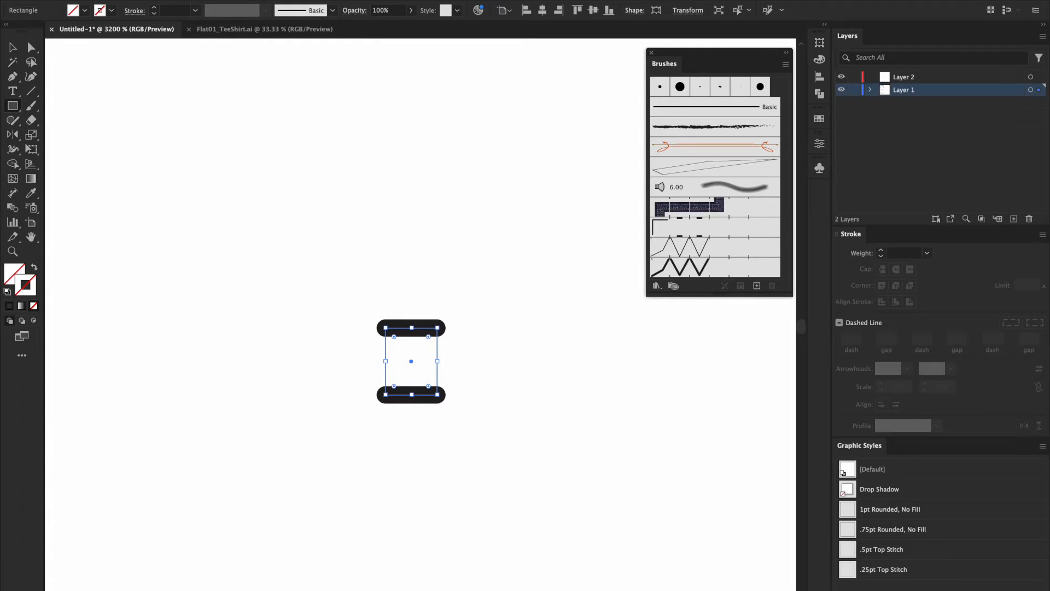
# - Check the view's snapping options, move the bounding rectangle off the stitches, and delete it
pyautogui.click(275, 0)
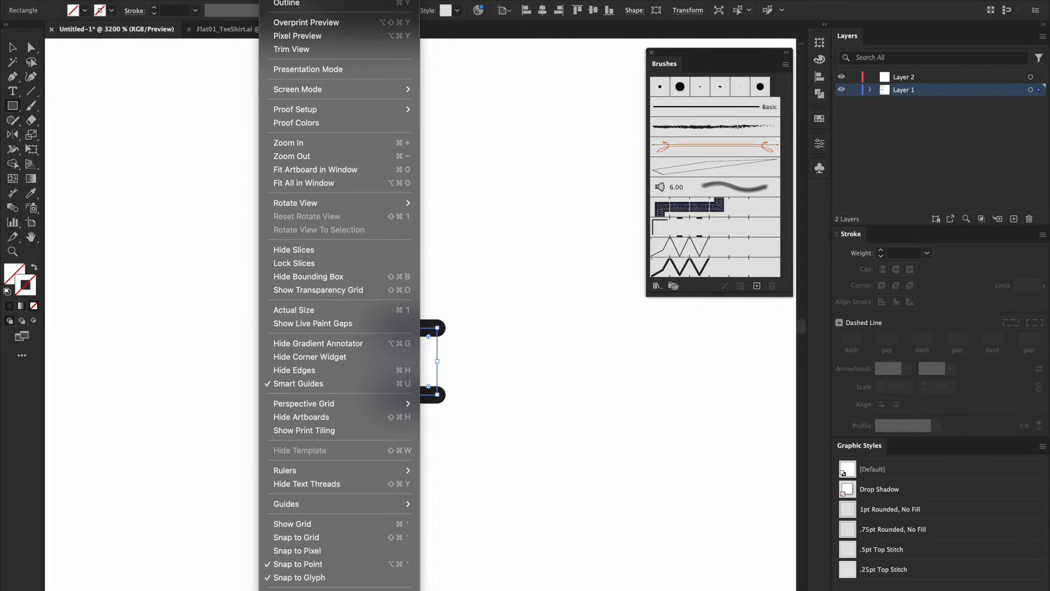
pyautogui.click(208, 197)
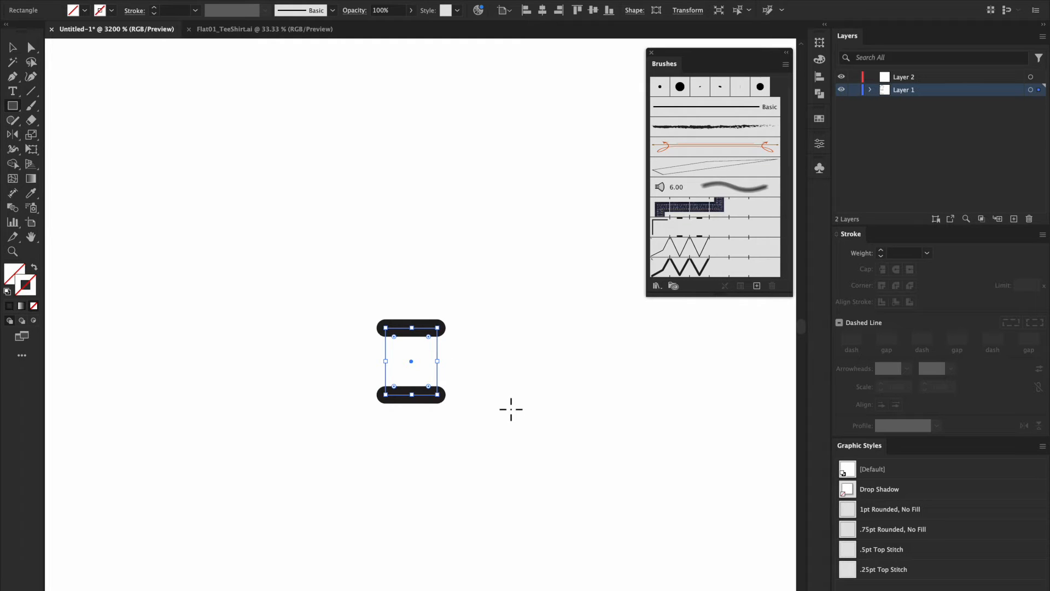
pyautogui.press('v')
pyautogui.moveTo(437, 353); pyautogui.dragTo(569, 358)
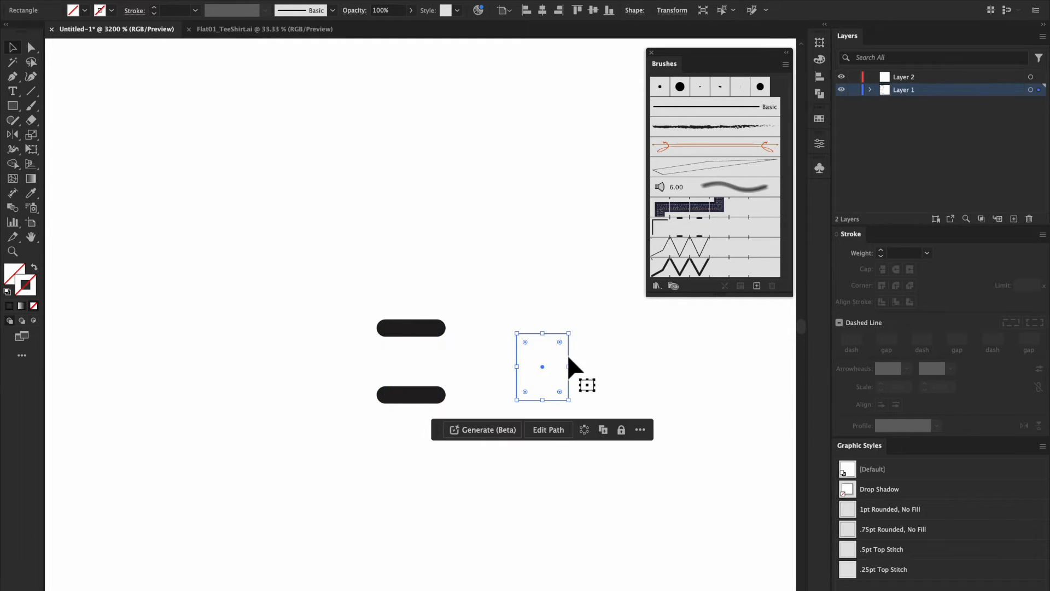
pyautogui.press('Delete')
# - Redraw the rectangle without fill or stroke from the upper stitch's left endpoint to the lower stitch's right endpoint
pyautogui.press('m')
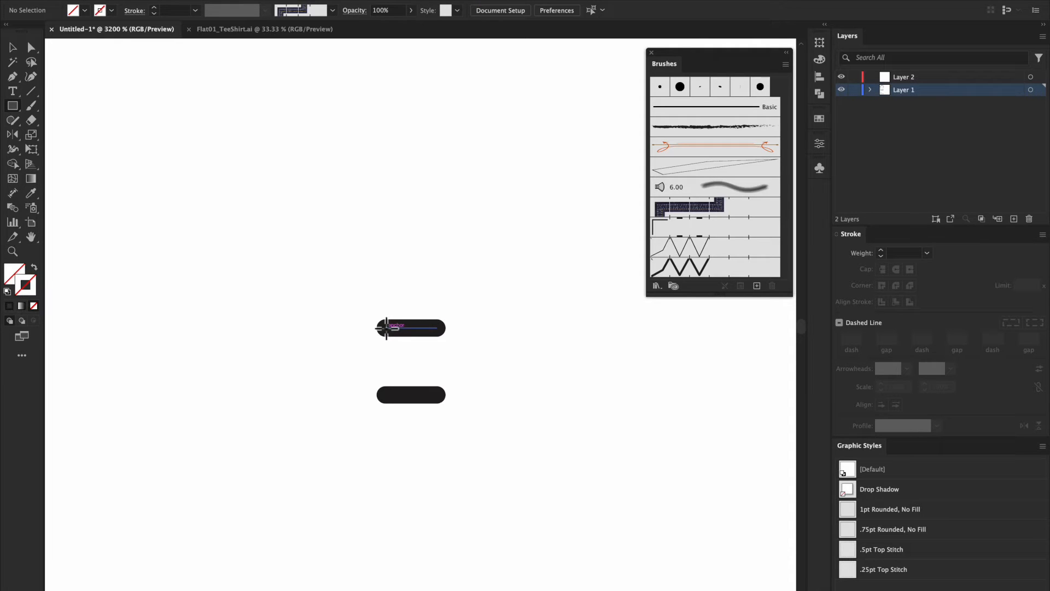
pyautogui.scroll(5, 386, 328)
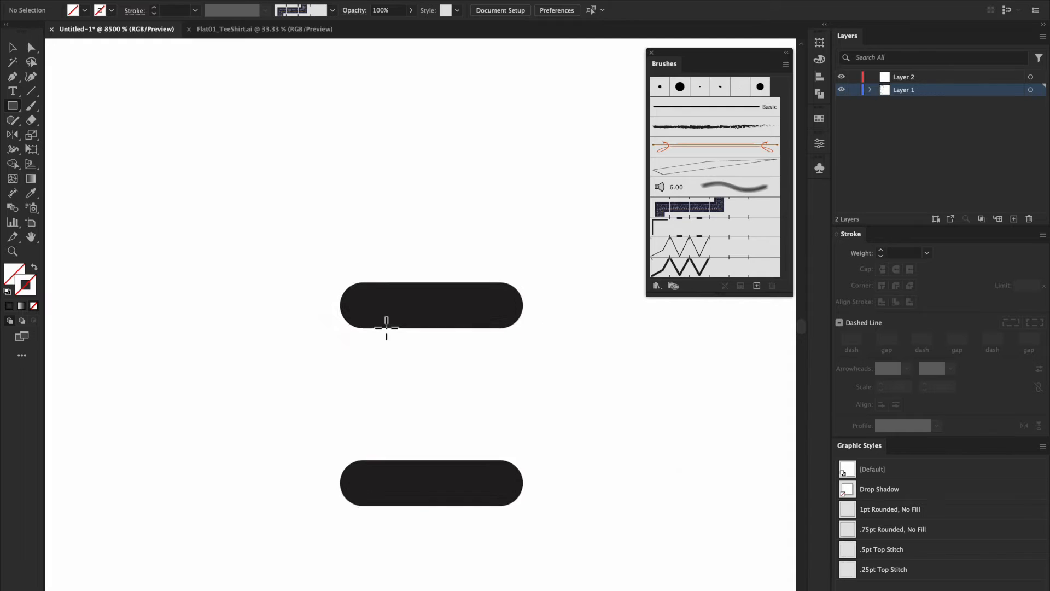
pyautogui.scroll(-5, 386, 328)
pyautogui.hscroll(3, 386, 328)
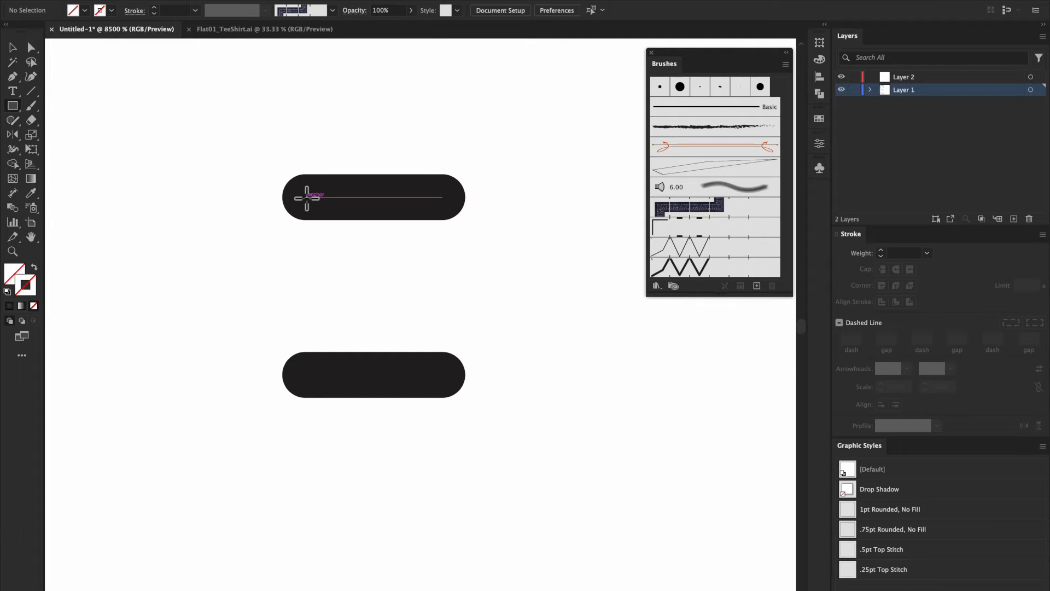
pyautogui.moveTo(306, 197); pyautogui.dragTo(442, 375)
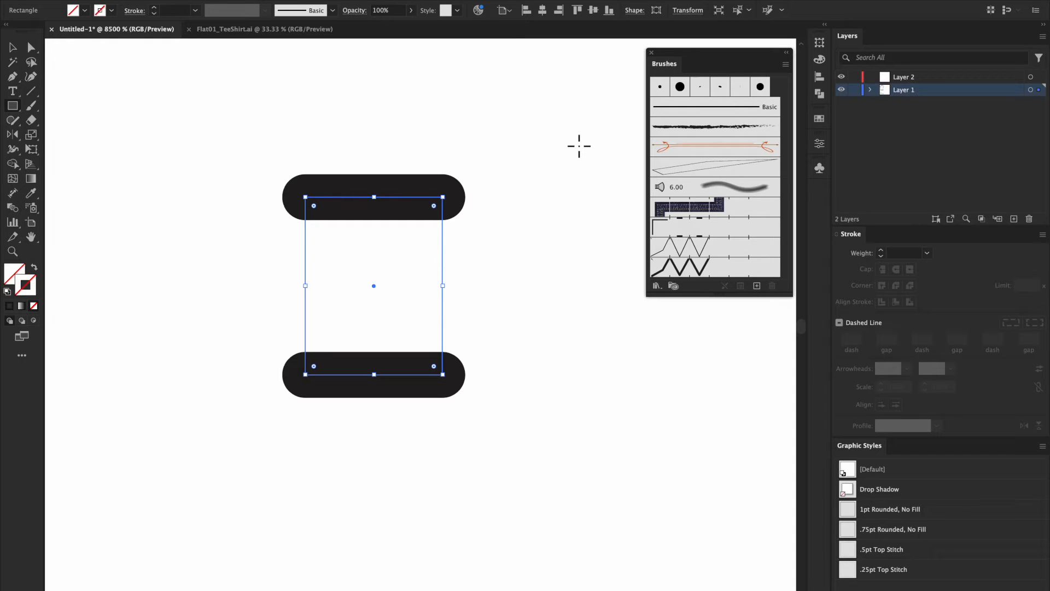
pyautogui.press('v')
pyautogui.click(551, 307)
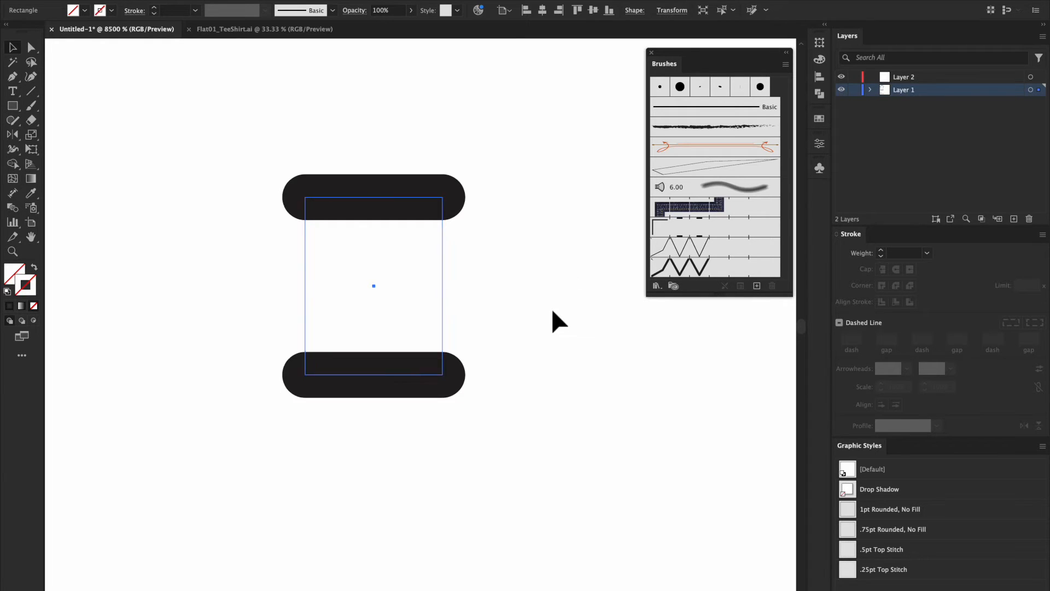
# - Send the bounding rectangle behind the two stitches and deselect it
pyautogui.click(442, 260)
pyautogui.rightClick(442, 267)
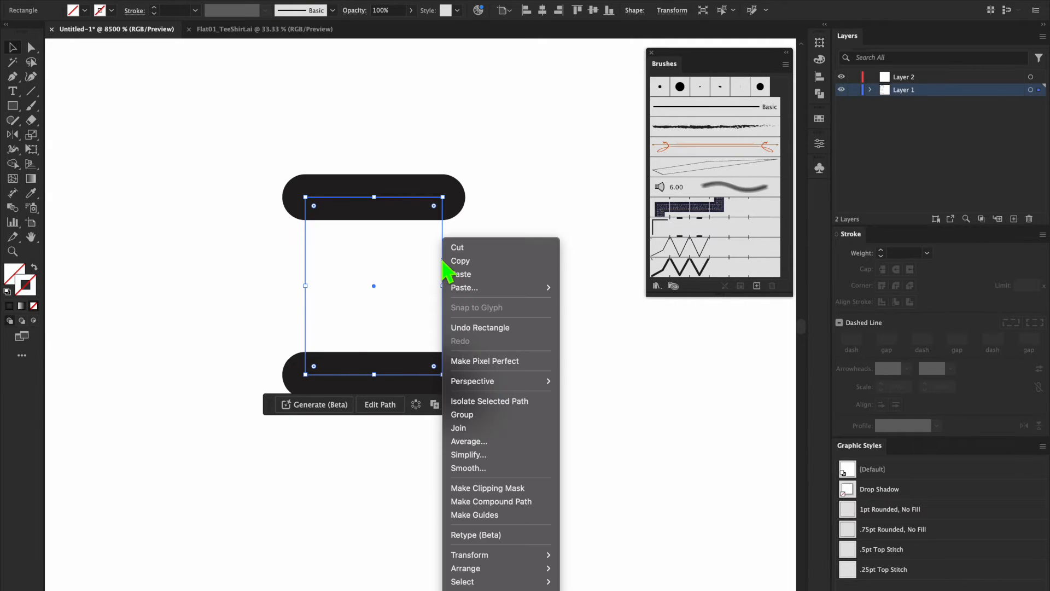
pyautogui.moveTo(485, 556)
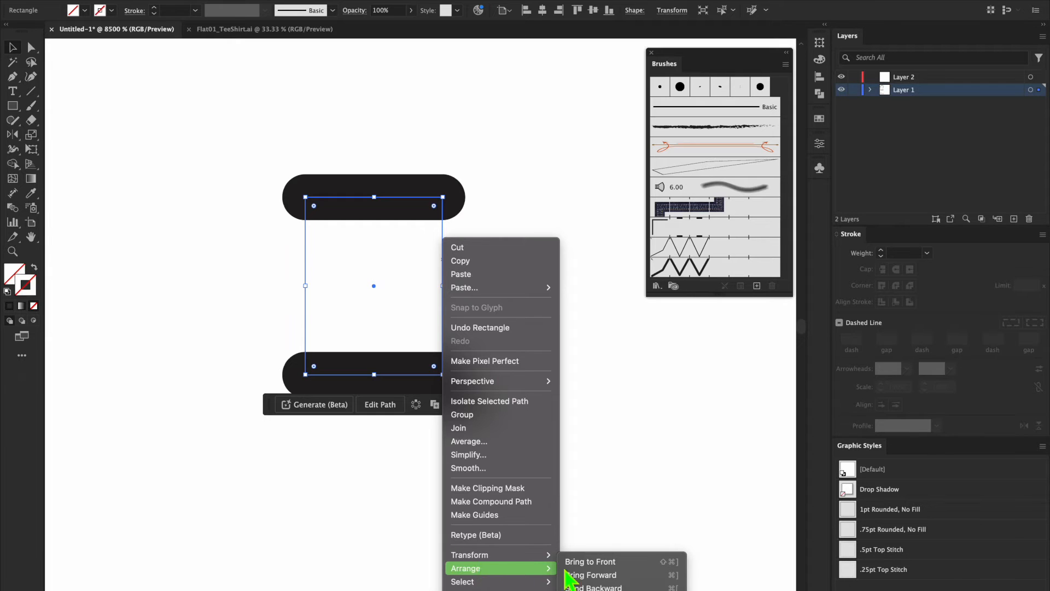
pyautogui.click(593, 587)
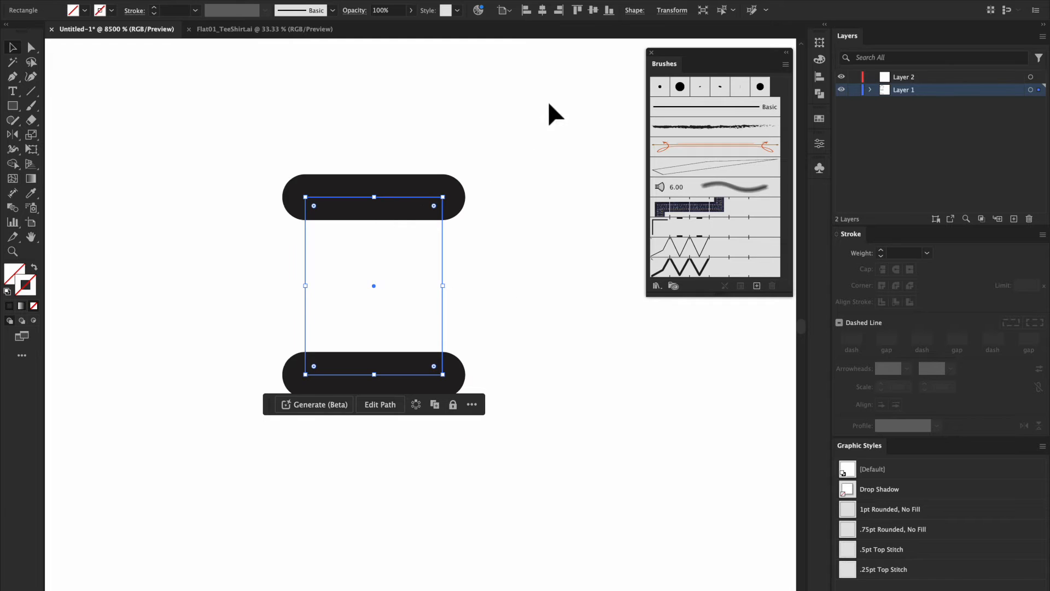
pyautogui.click(559, 118)
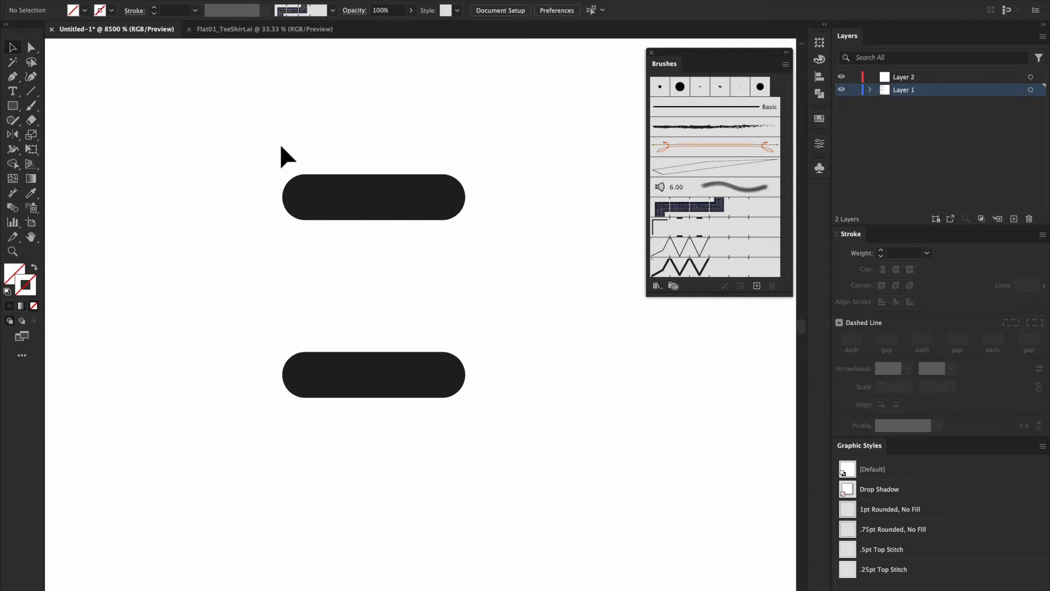
# - Select both stitches and the bounding rectangle, and start a new Pattern Brush from them
pyautogui.moveTo(273, 139); pyautogui.dragTo(511, 452)
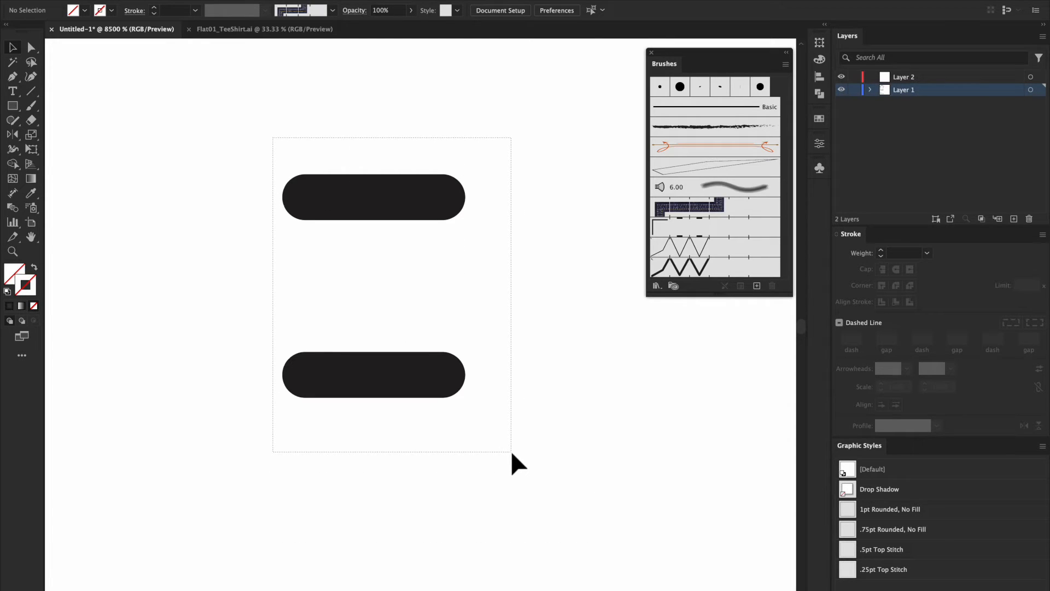
pyautogui.moveTo(511, 451); pyautogui.dragTo(510, 450)
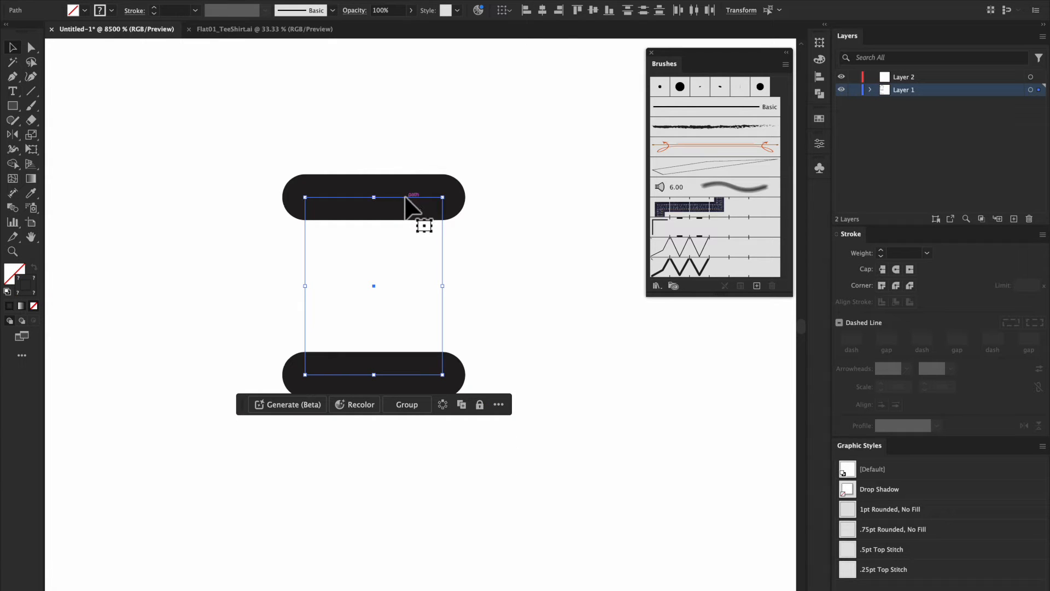
pyautogui.moveTo(407, 200)
pyautogui.mouseDown()
pyautogui.moveTo(678, 214)
pyautogui.moveTo(790, 253)
pyautogui.moveTo(783, 272)
pyautogui.moveTo(769, 269)
pyautogui.moveTo(786, 268)
pyautogui.mouseUp()
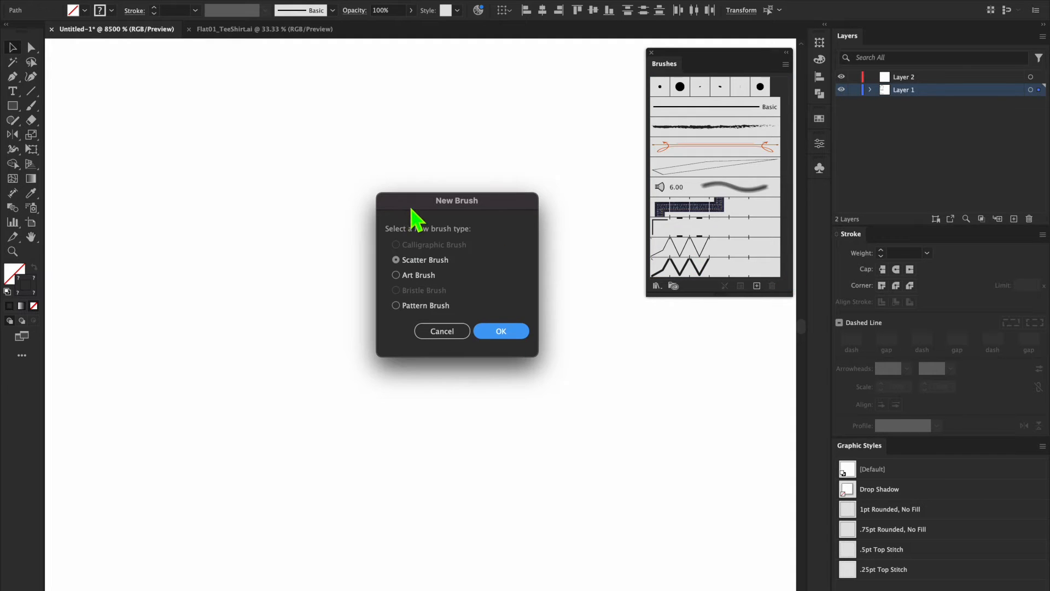
pyautogui.moveTo(413, 210); pyautogui.dragTo(407, 187)
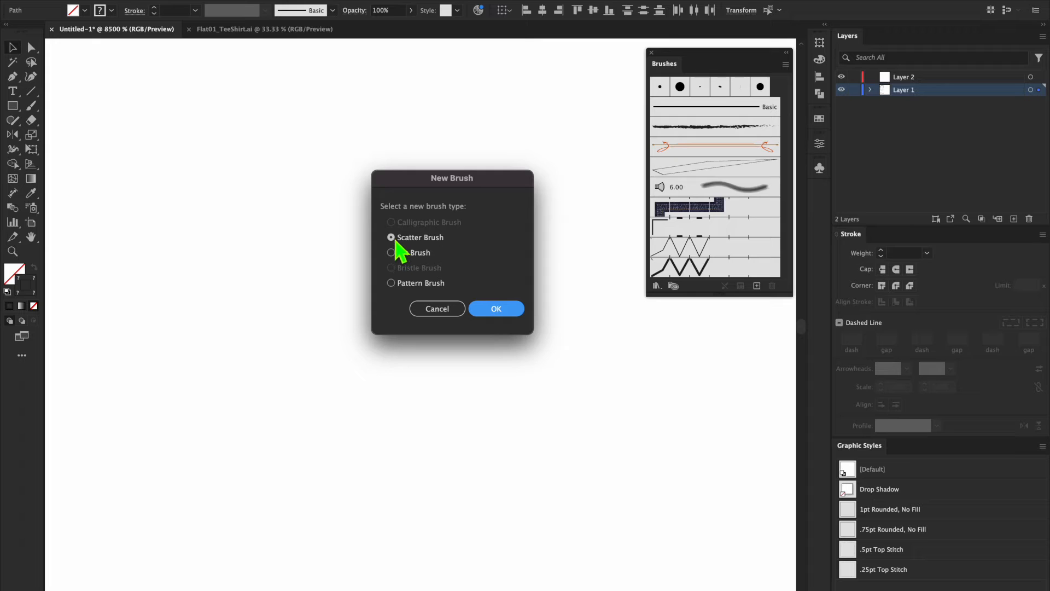
pyautogui.click(393, 286)
pyautogui.click(491, 315)
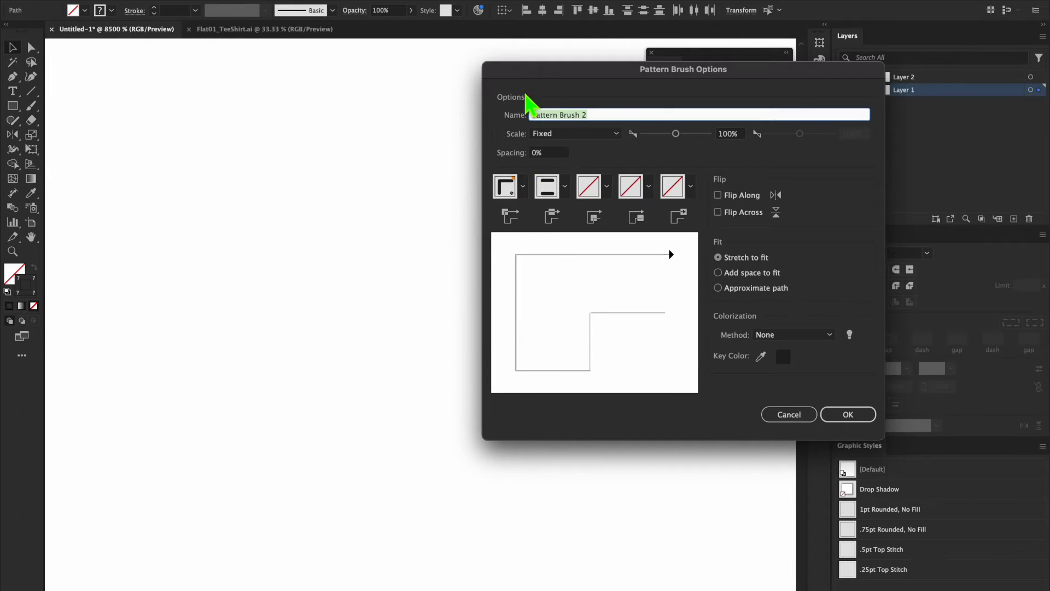
# - Name the pattern brush DN Top Stitch .5pt and set its spacing to 130%
pyautogui.moveTo(536, 70); pyautogui.dragTo(275, 73)
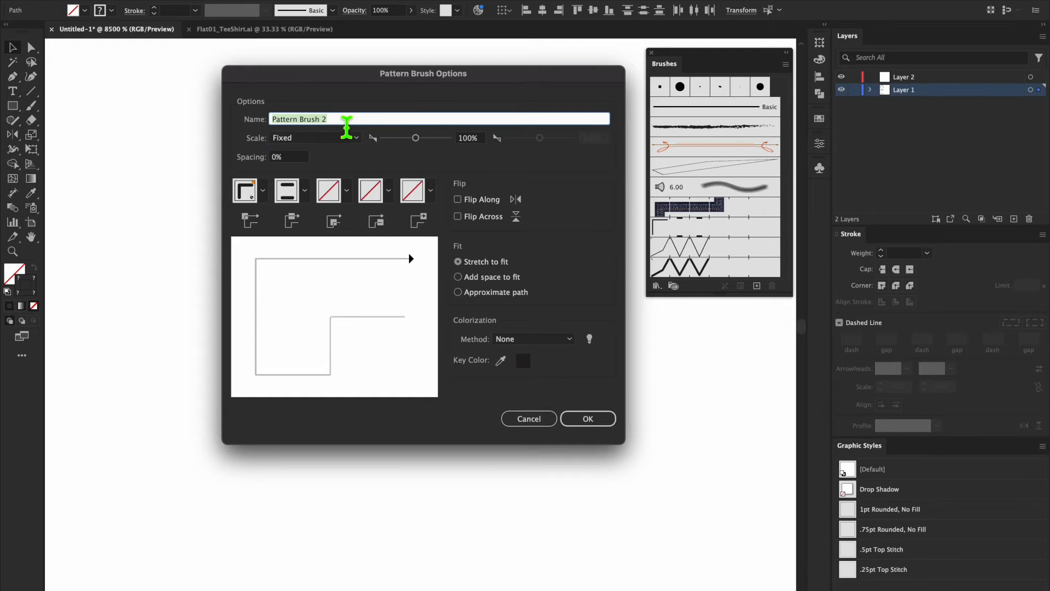
pyautogui.write('DN Top Stitch .5pt')
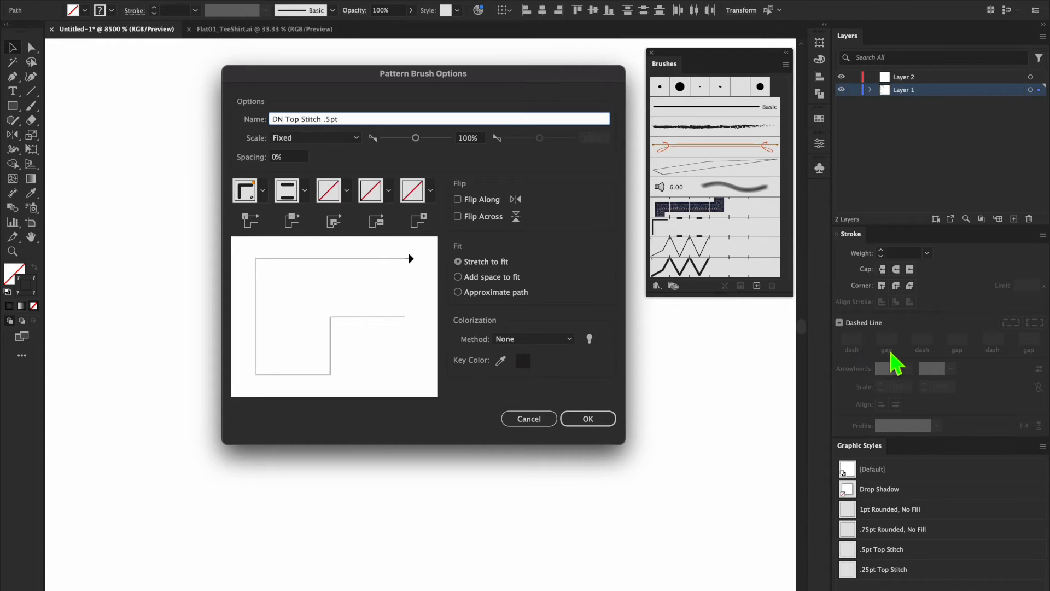
pyautogui.click(277, 158)
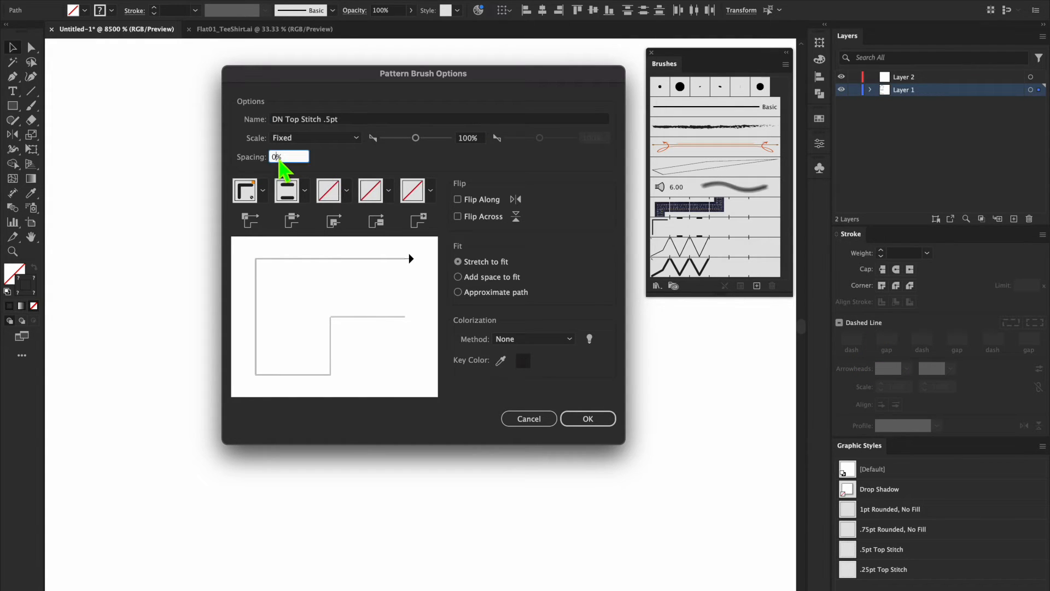
pyautogui.write('130')
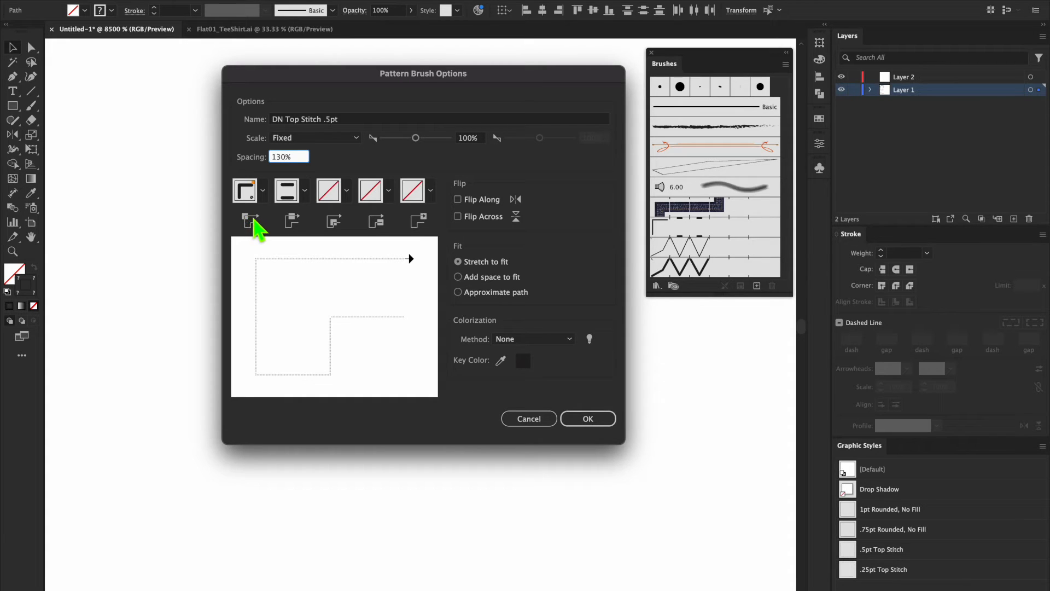
# - Look through the available outer corner tiles of the pattern brush without choosing a different one
pyautogui.click(262, 192)
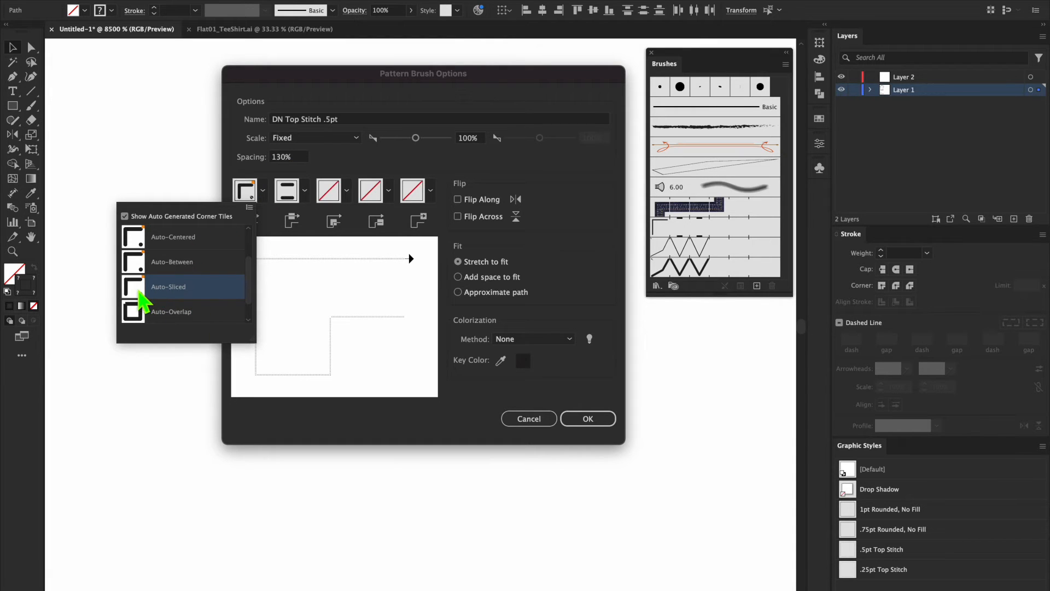
pyautogui.scroll(-1, 252, 315)
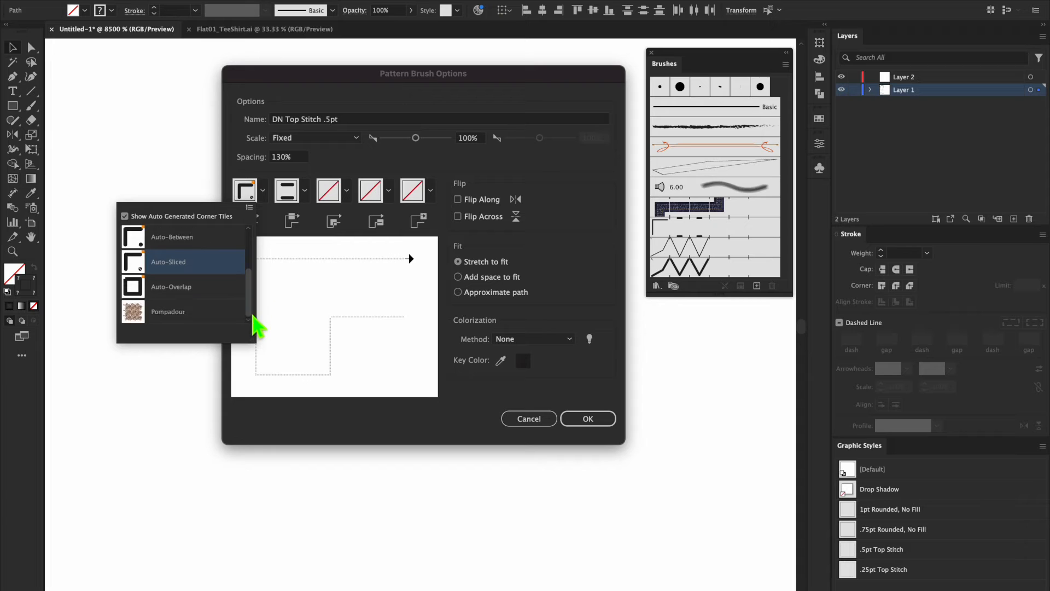
pyautogui.scroll(3, 250, 285)
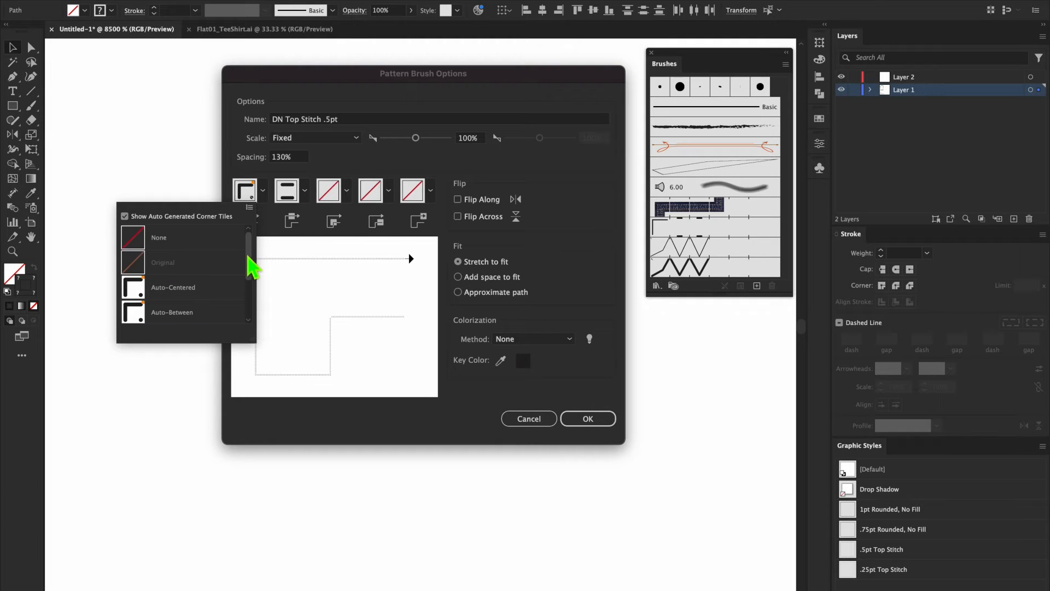
pyautogui.click(187, 195)
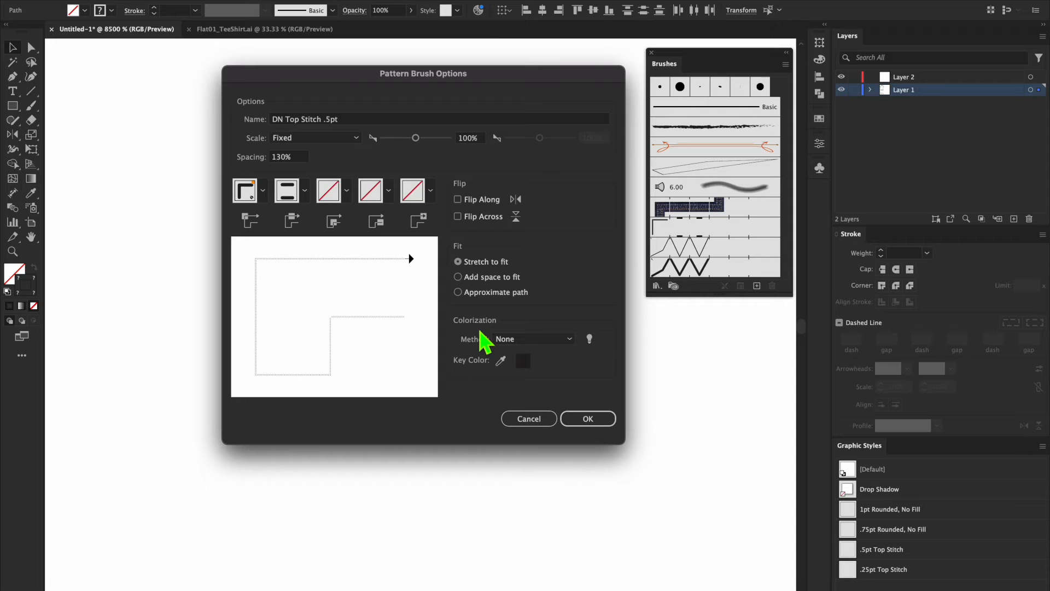
# - Set the brush's colorization method to Tints, check the colorization tips, and save the brush
pyautogui.click(570, 342)
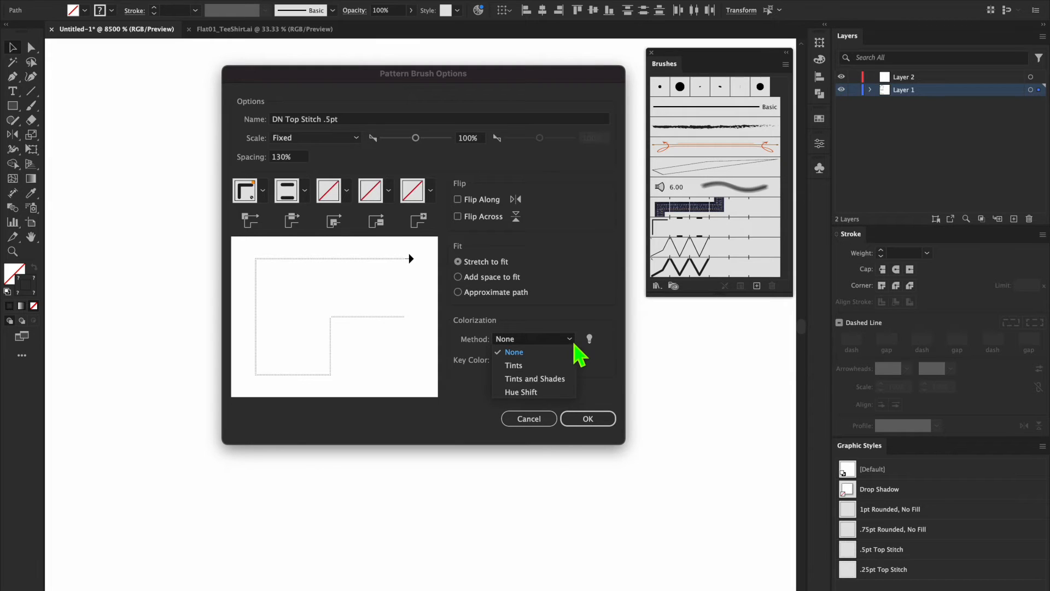
pyautogui.click(516, 365)
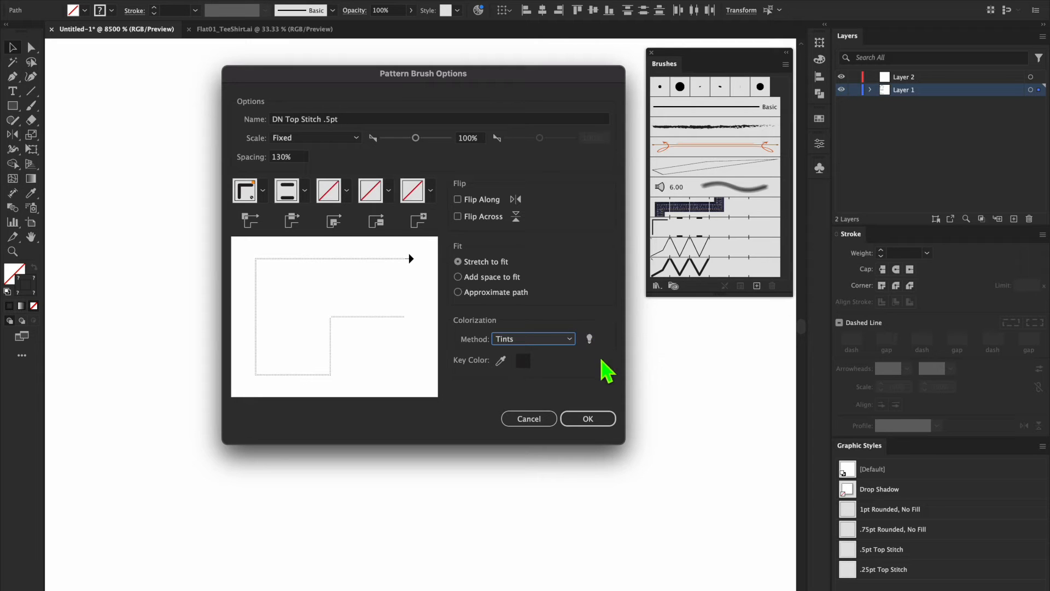
pyautogui.click(589, 340)
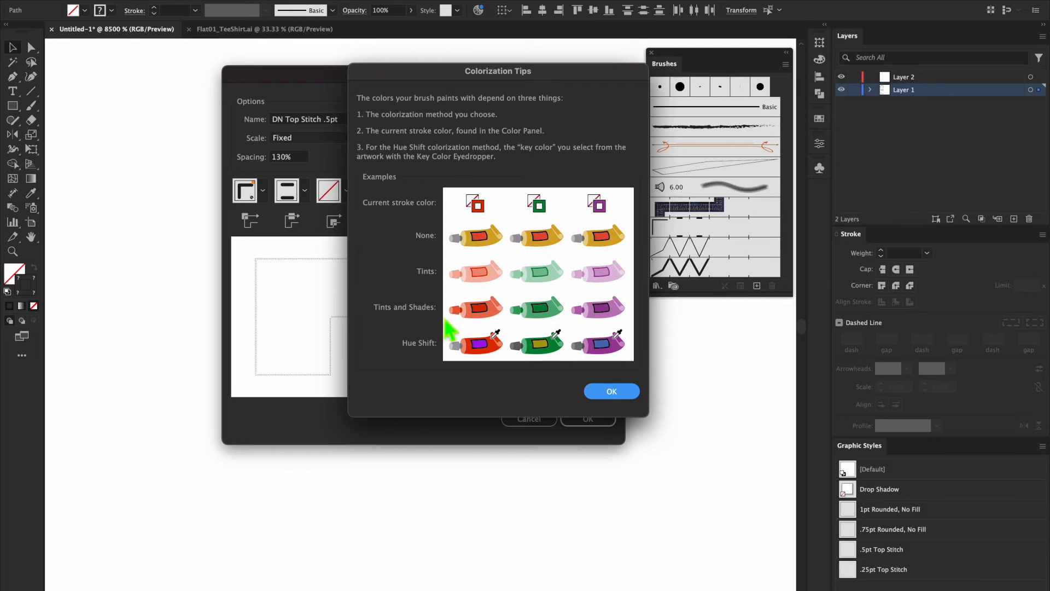
pyautogui.click(632, 391)
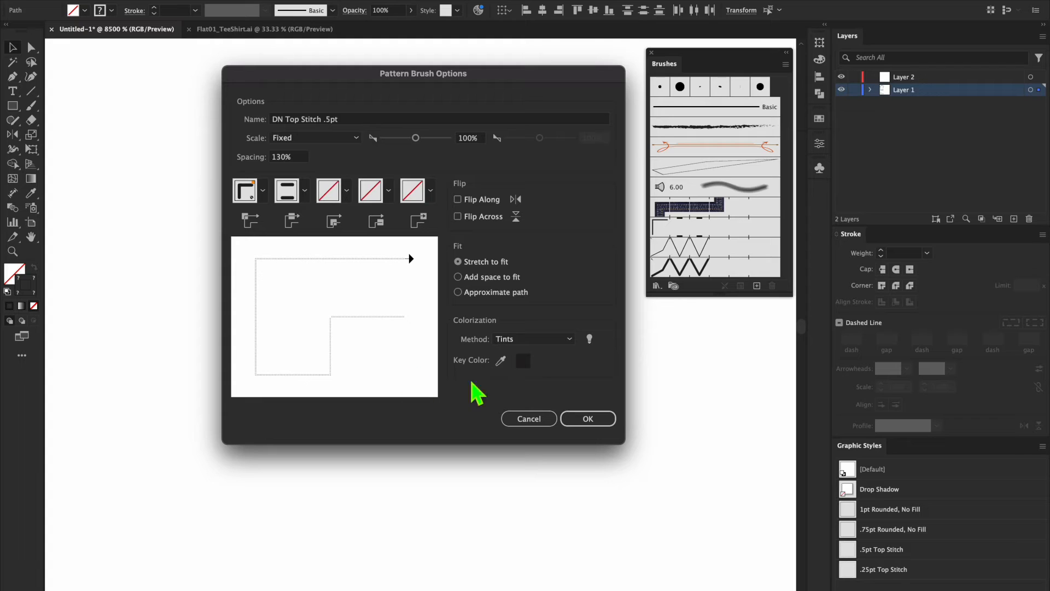
pyautogui.click(585, 418)
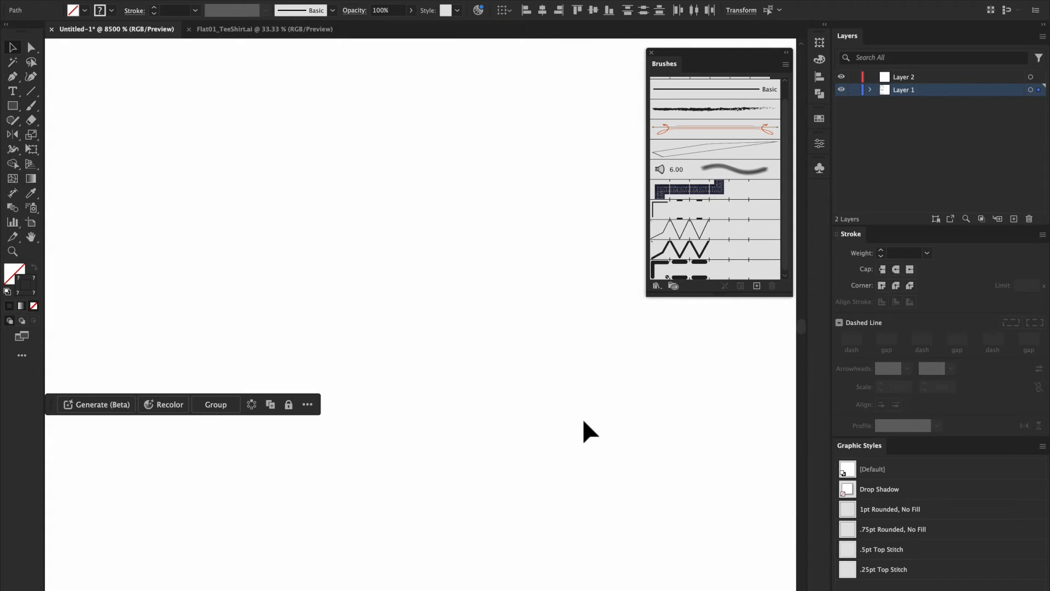
# - Draw an arched open path about 2.8 in wide with the Pen tool beside the T-shirt, below the stitch tile
pyautogui.hotkey('ctrl', '0')
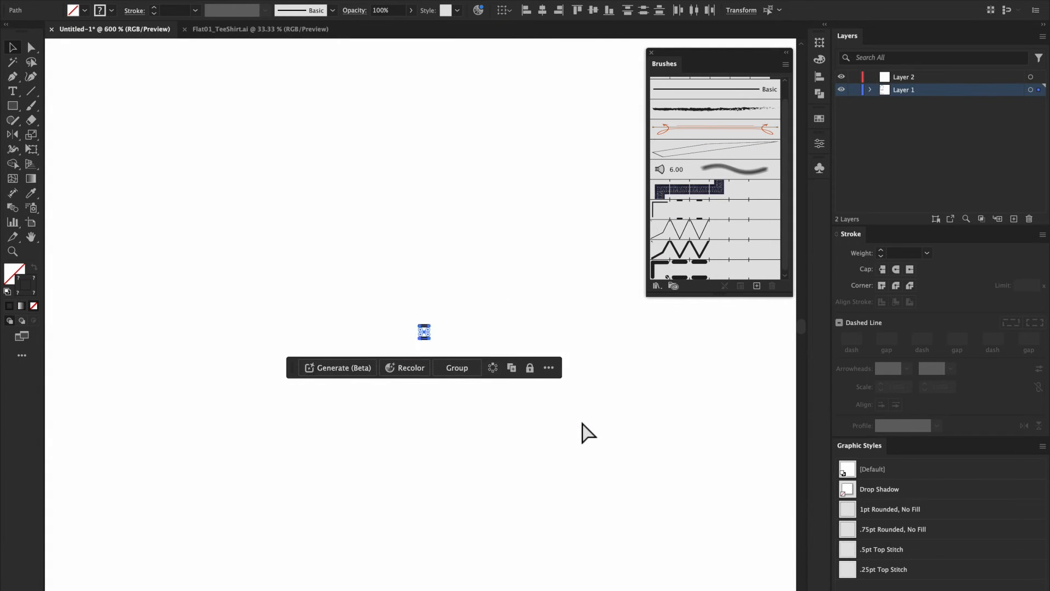
pyautogui.press('p')
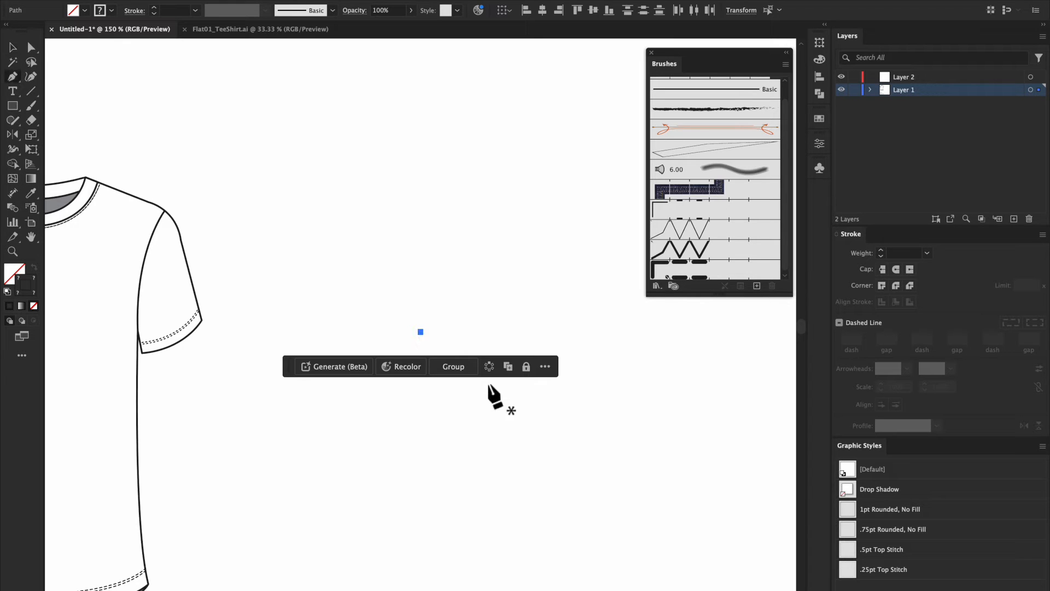
pyautogui.click(289, 457)
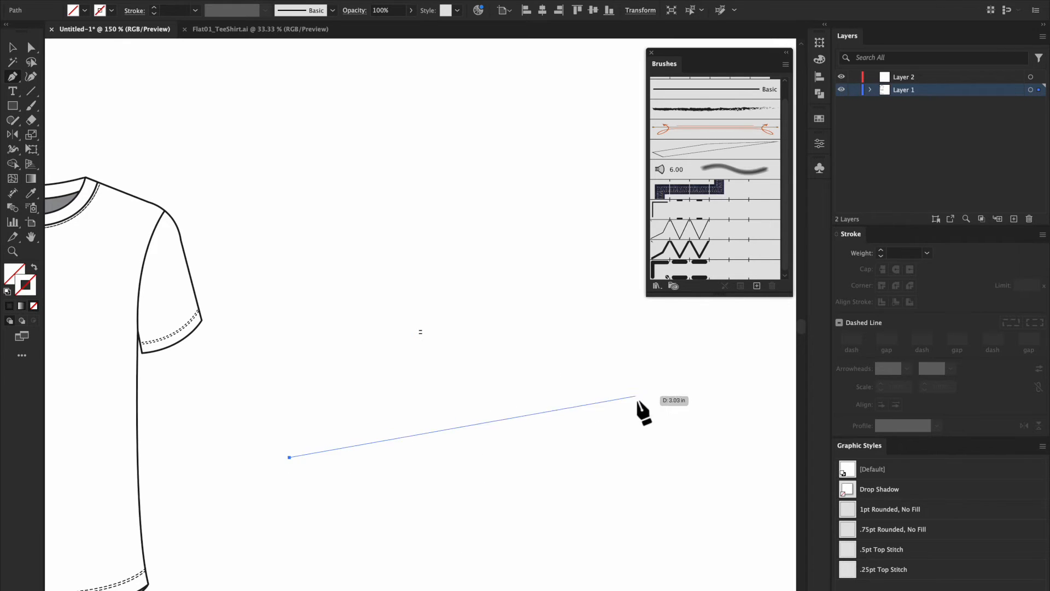
pyautogui.moveTo(610, 421); pyautogui.dragTo(790, 512)
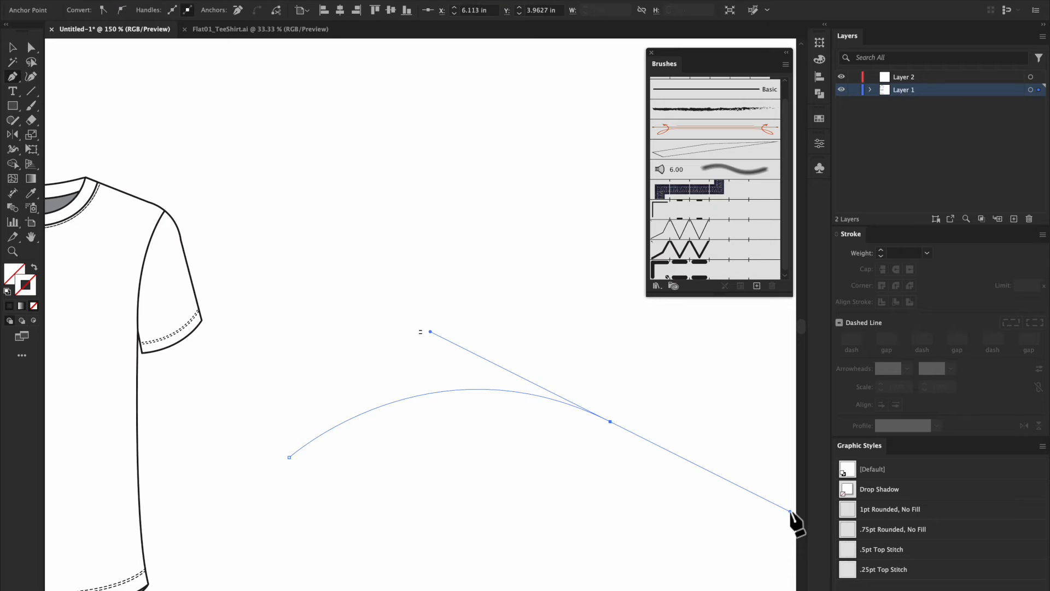
pyautogui.press('v')
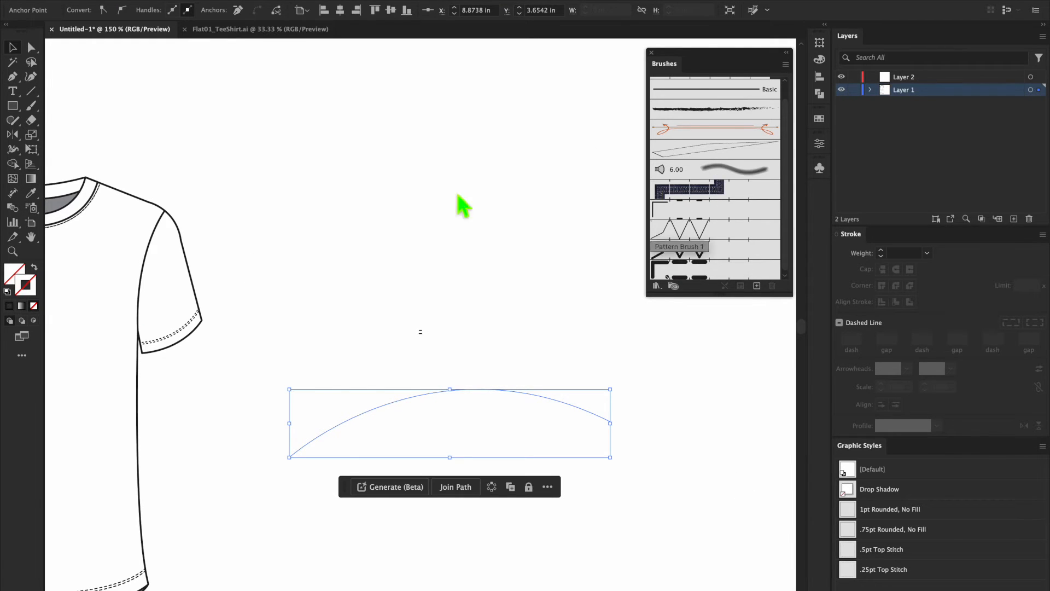
# - Give the arched path a solid color stroke and apply the DN Top Stitch .5pt pattern brush to it
pyautogui.click(10, 306)
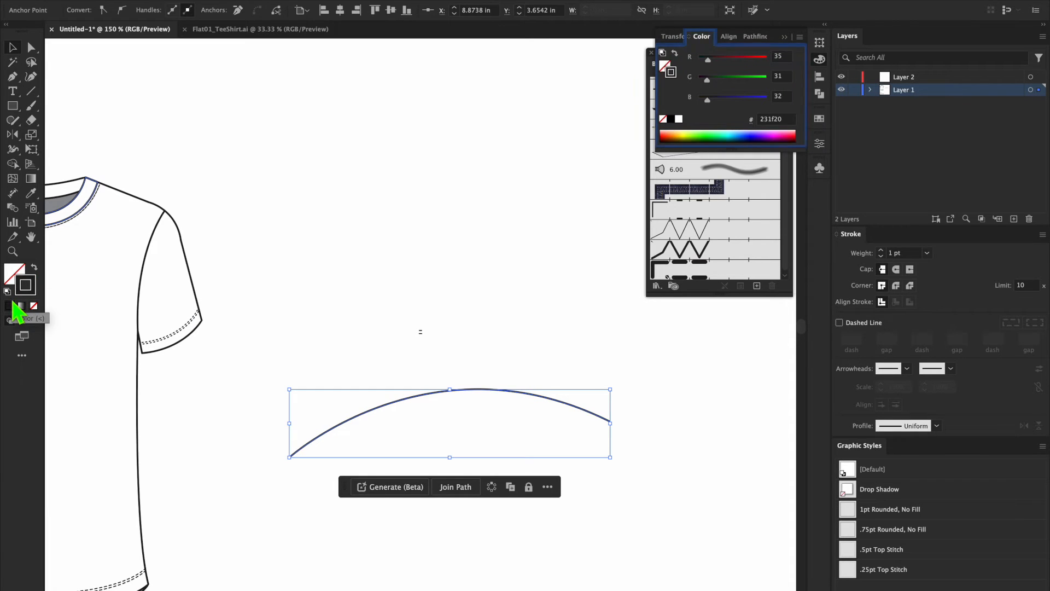
pyautogui.click(742, 273)
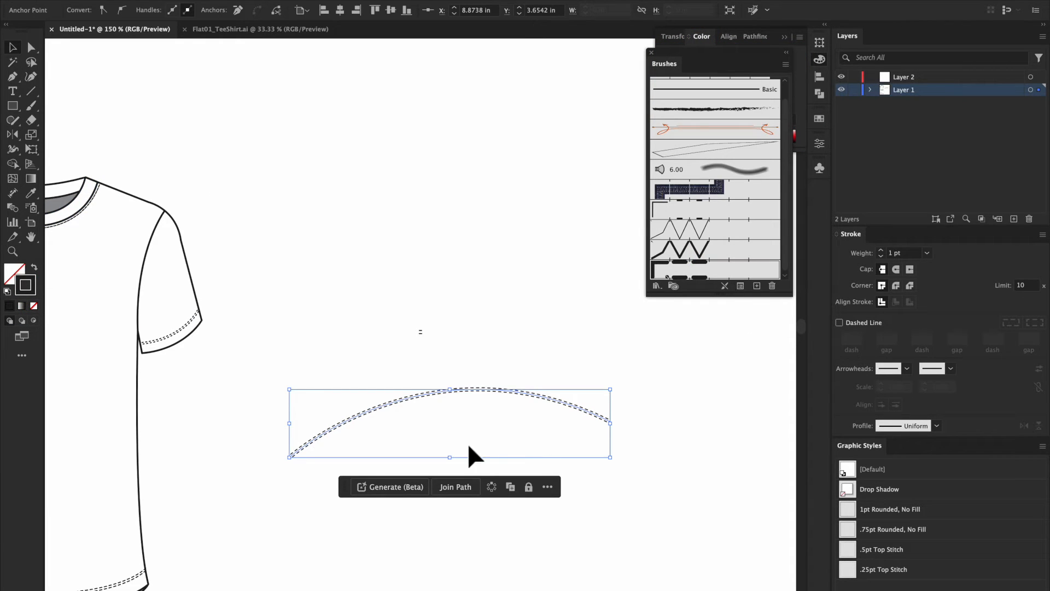
pyautogui.press('super+equal')
pyautogui.press('super+equal')
pyautogui.press('super+equal')
pyautogui.hscroll(-6, 469, 446)
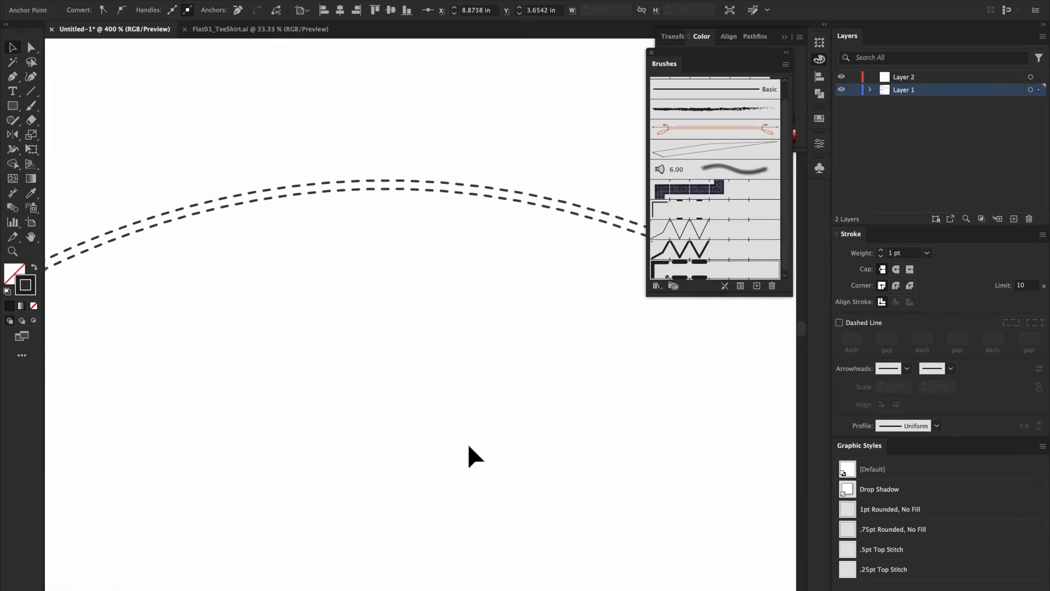
pyautogui.scroll(3, 469, 446)
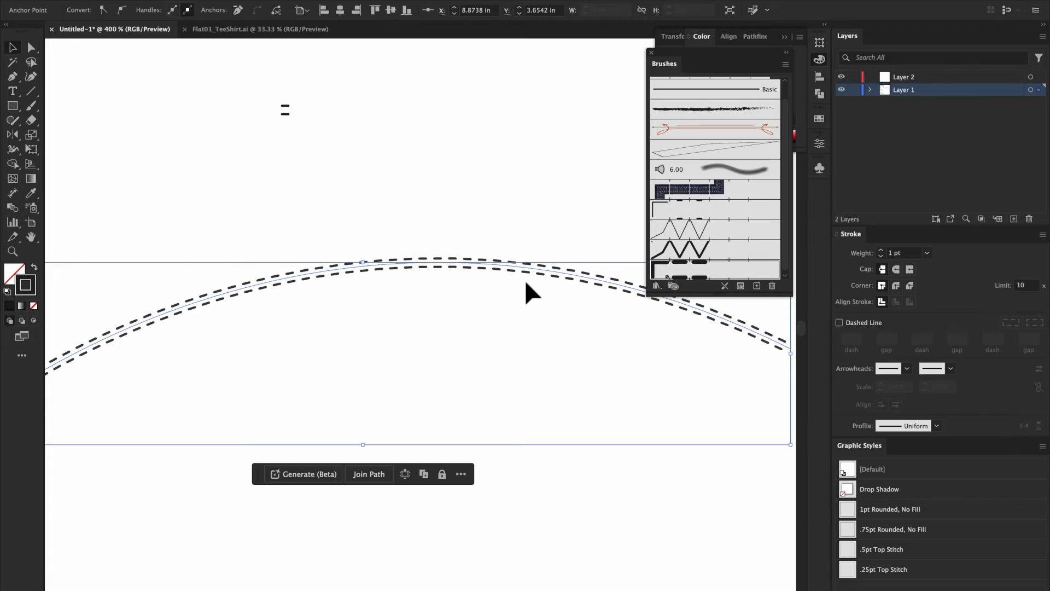
pyautogui.hscroll(5, 593, 339)
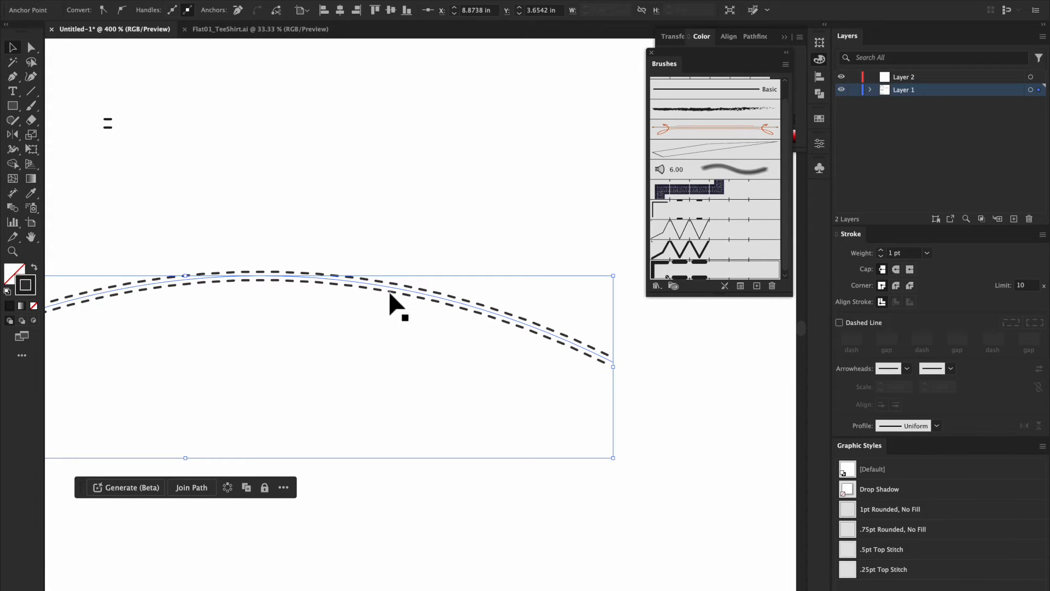
# - Reposition the stitched arch and change its stroke color to crimson d32254
pyautogui.moveTo(394, 301); pyautogui.dragTo(528, 427)
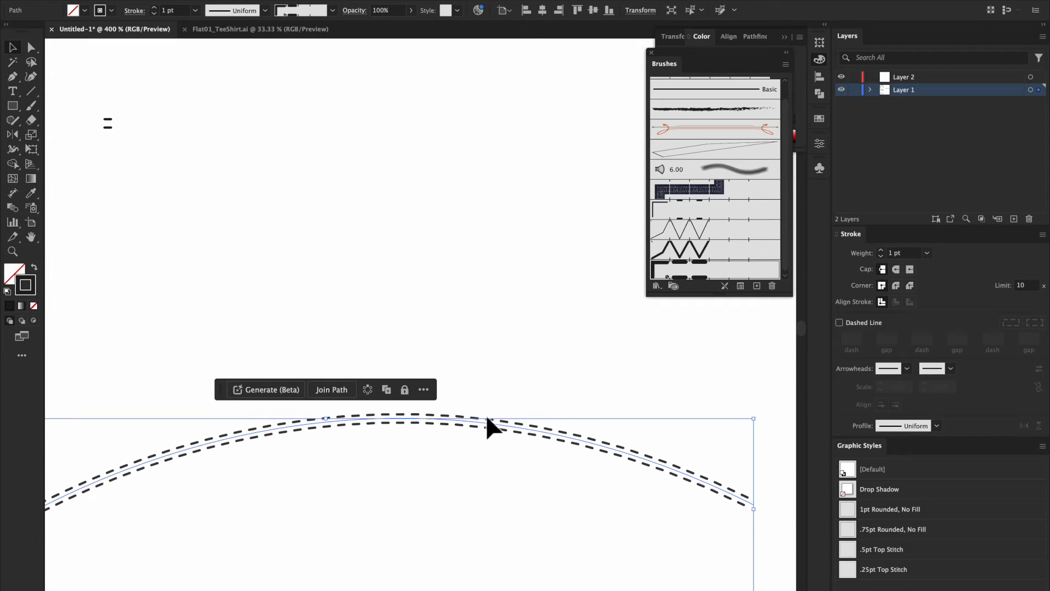
pyautogui.moveTo(479, 422); pyautogui.dragTo(489, 334)
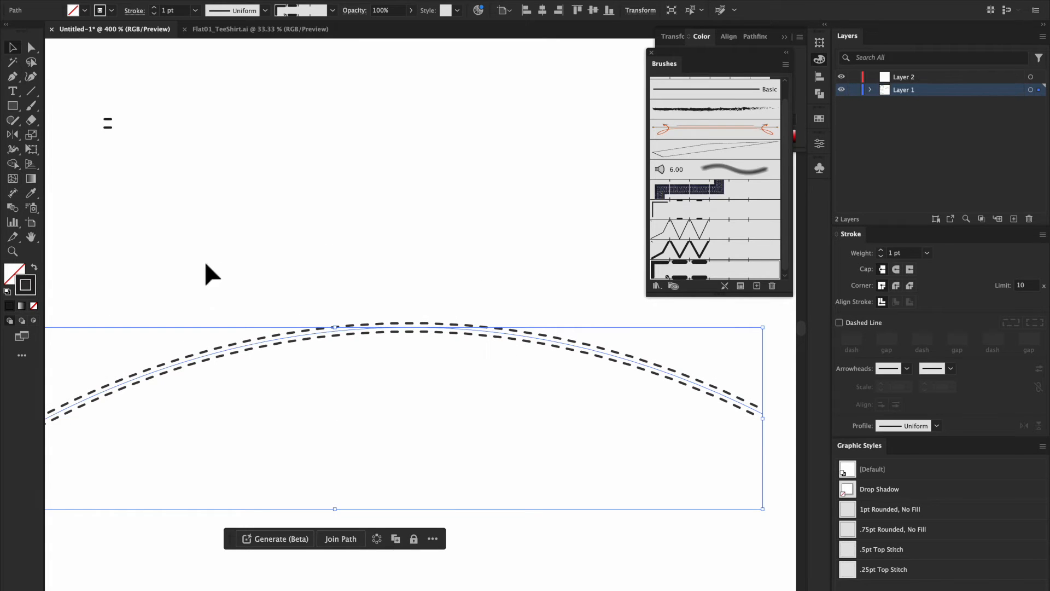
pyautogui.doubleClick(35, 285)
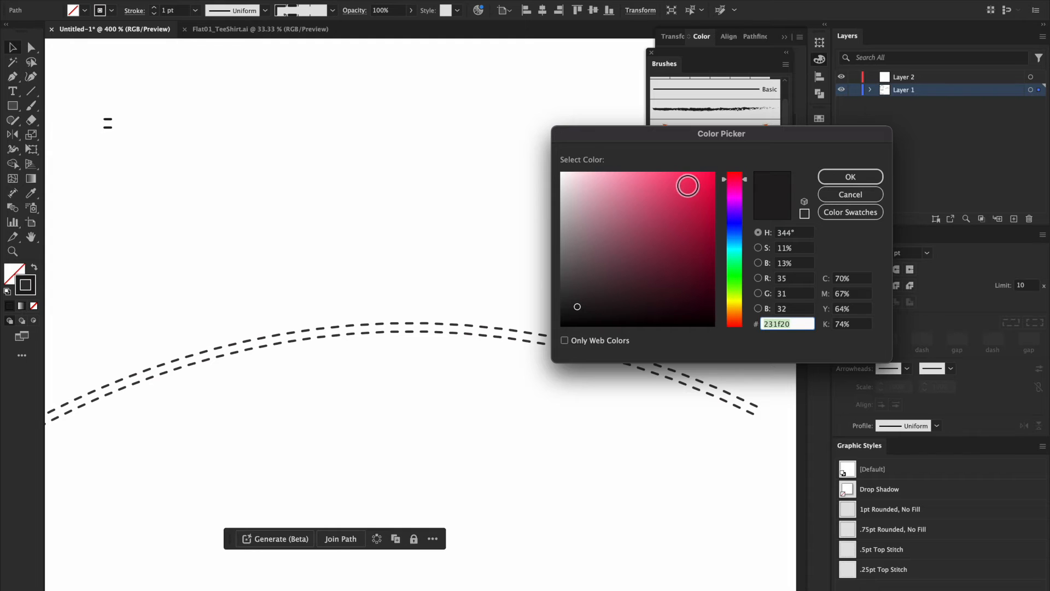
pyautogui.click(690, 198)
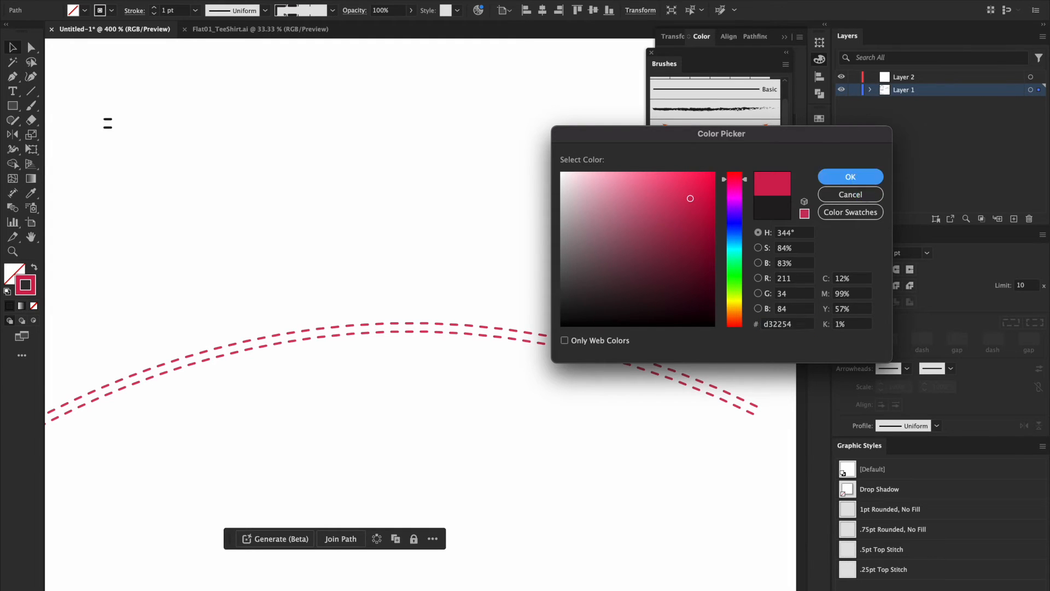
pyautogui.press('Return')
# - Move the crimson stitched arch upward and delete it
pyautogui.moveTo(393, 321); pyautogui.dragTo(405, 241)
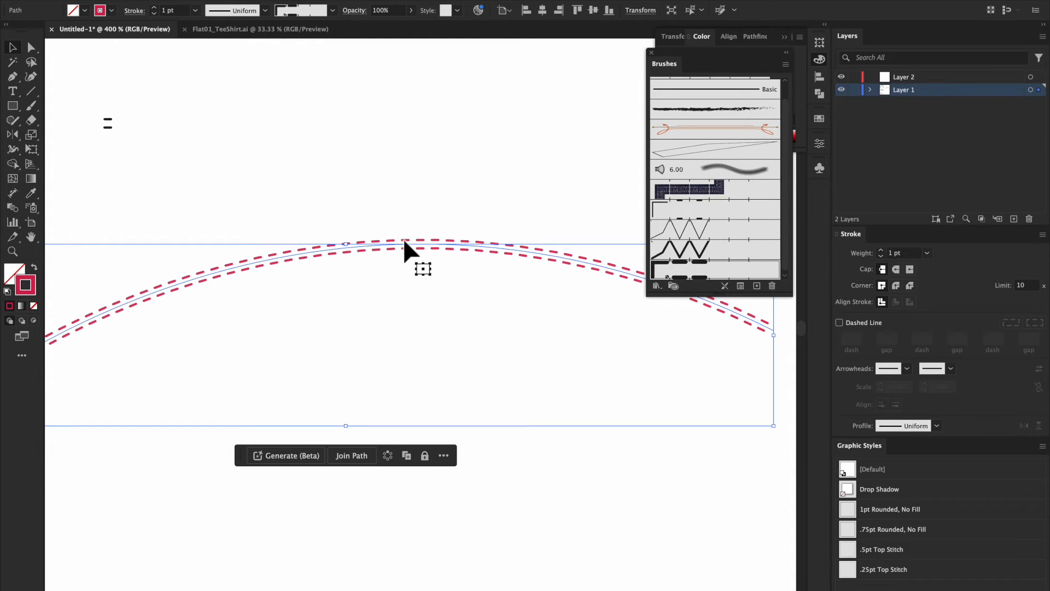
pyautogui.press('Delete')
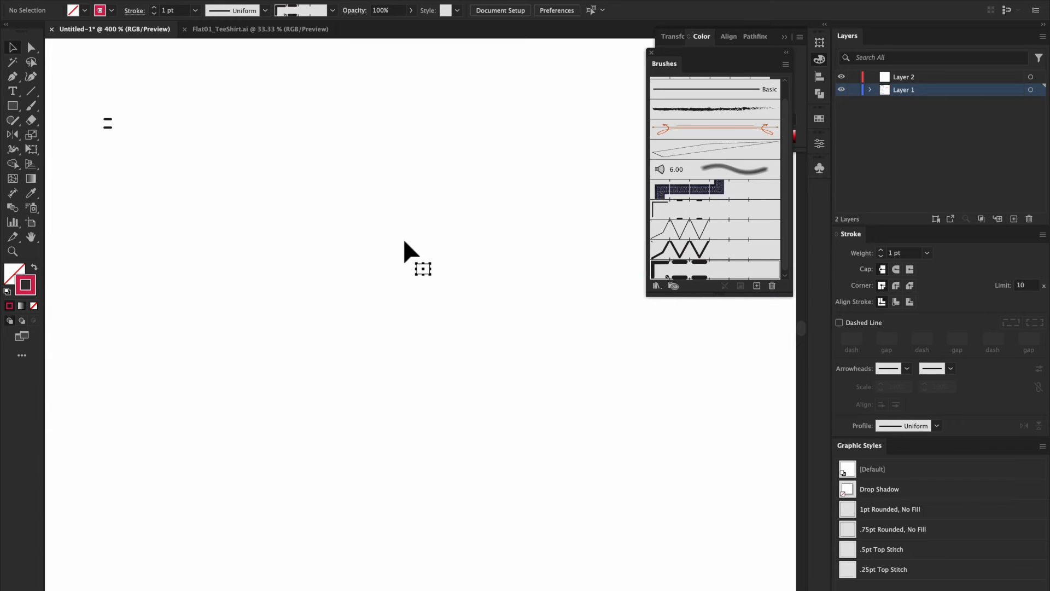
# - Draw a straight vertical line about 0.35 in long with the Pen tool beside the T-shirt's sleeve
pyautogui.press('super+minus')
pyautogui.press('super+minus')
pyautogui.press('super+minus')
pyautogui.press('super+minus')
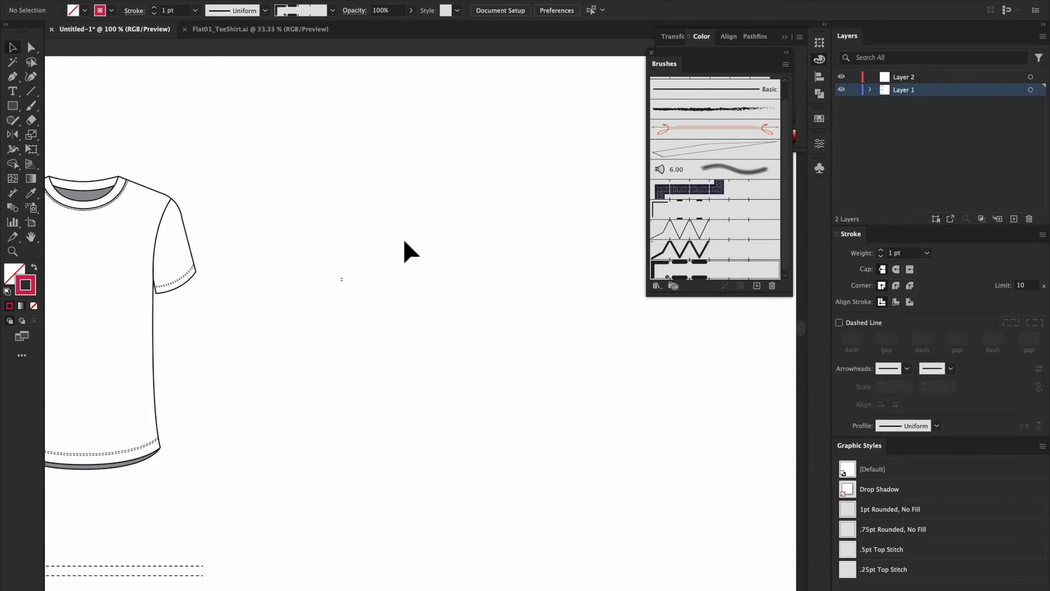
pyautogui.scroll(-3, 410, 252)
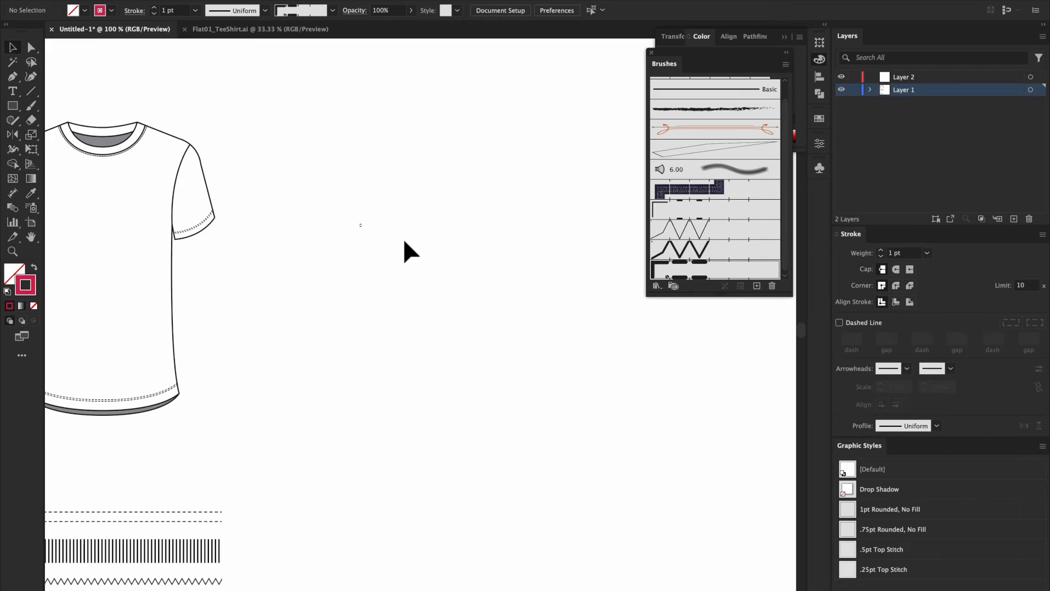
pyautogui.hscroll(2, 404, 246)
pyautogui.scroll(-1, 727, 243)
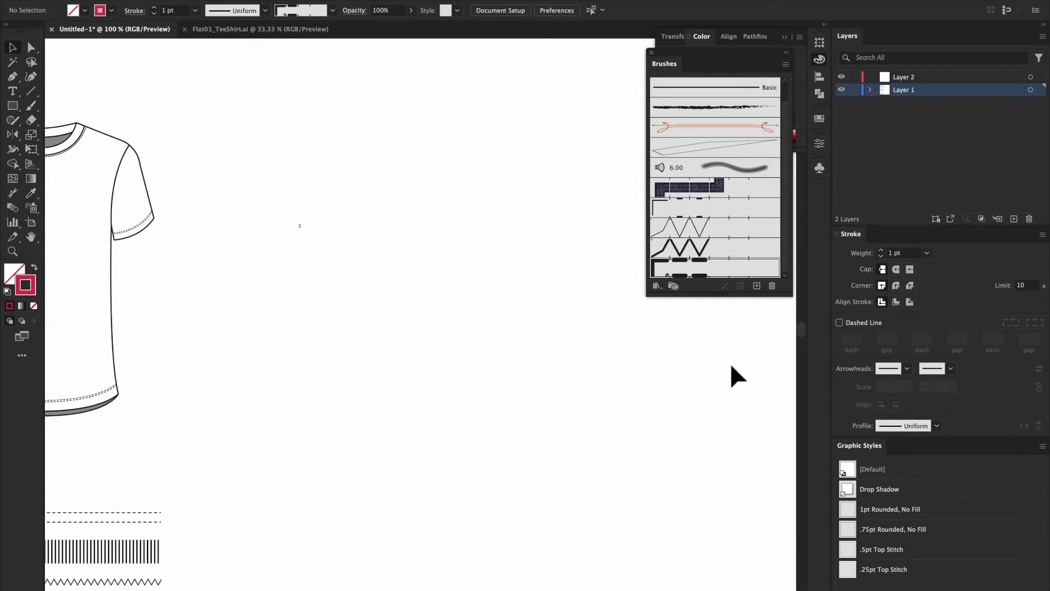
pyautogui.press('p')
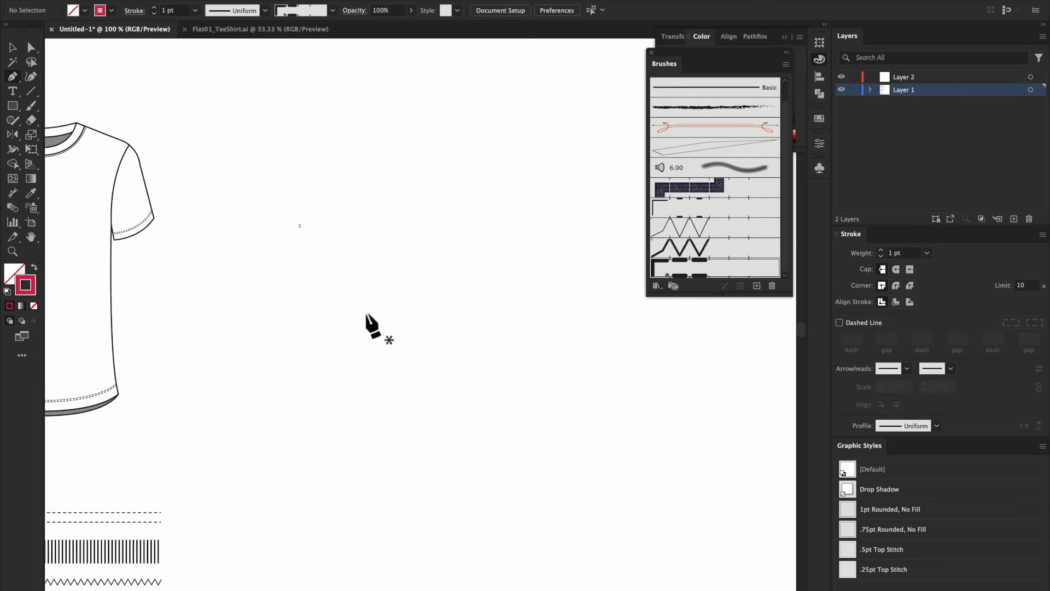
pyautogui.hscroll(-2, 96, 132)
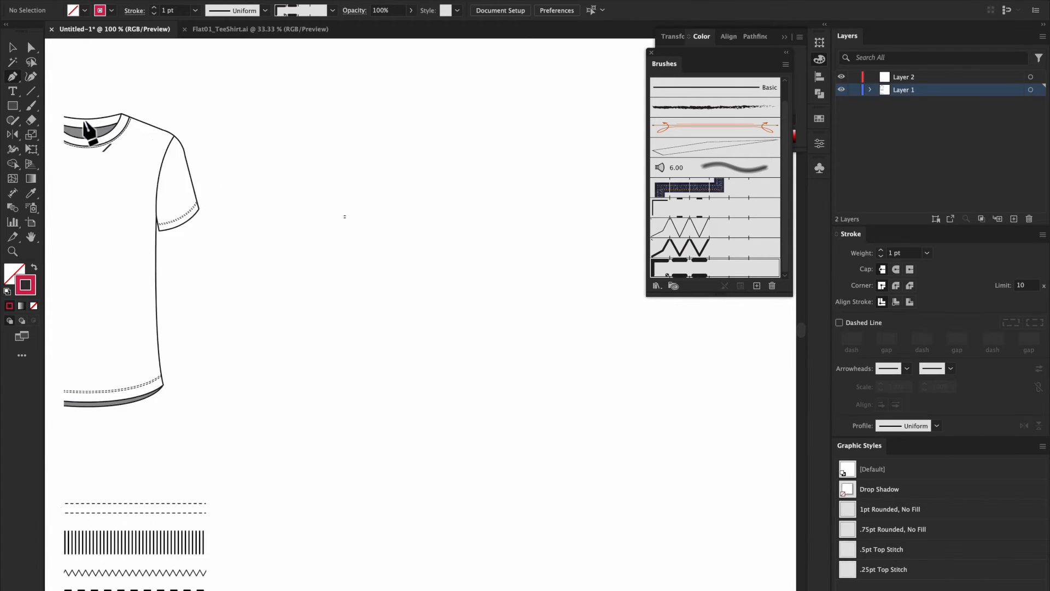
pyautogui.hscroll(-2, 84, 125)
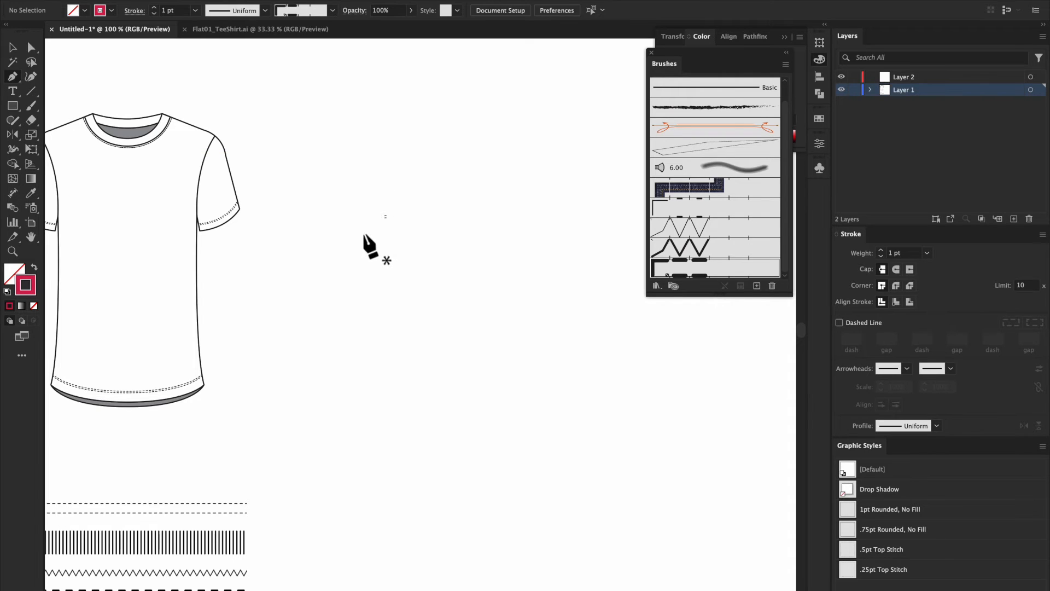
pyautogui.click(333, 146)
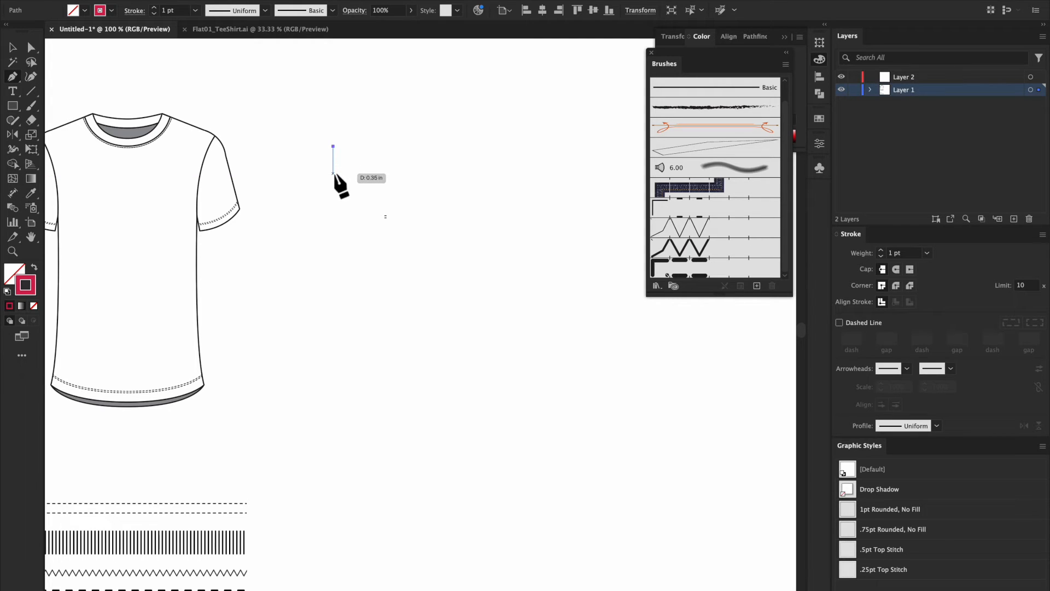
pyautogui.click(333, 173)
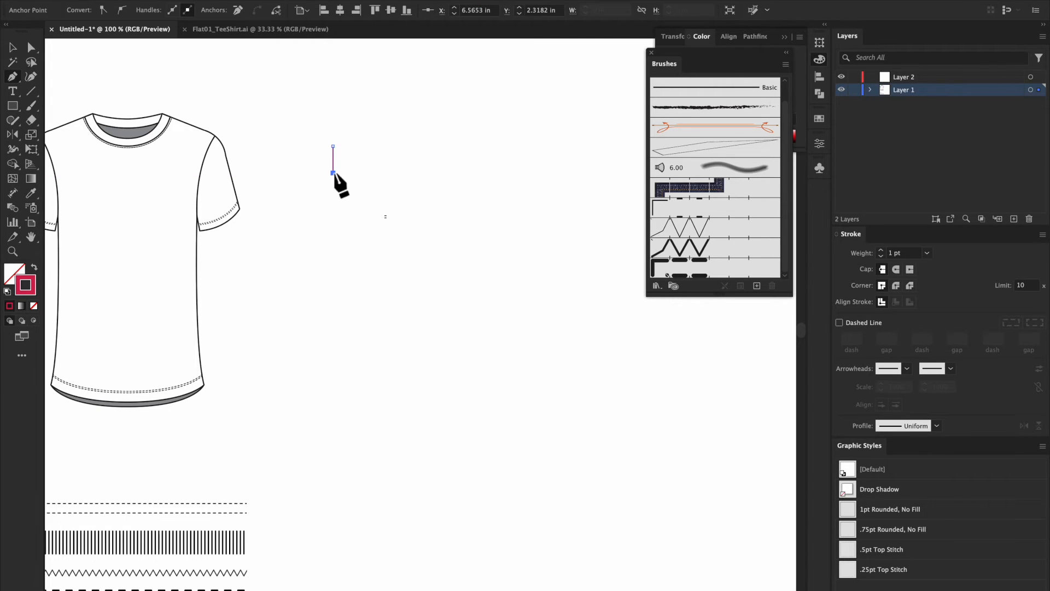
pyautogui.press('v')
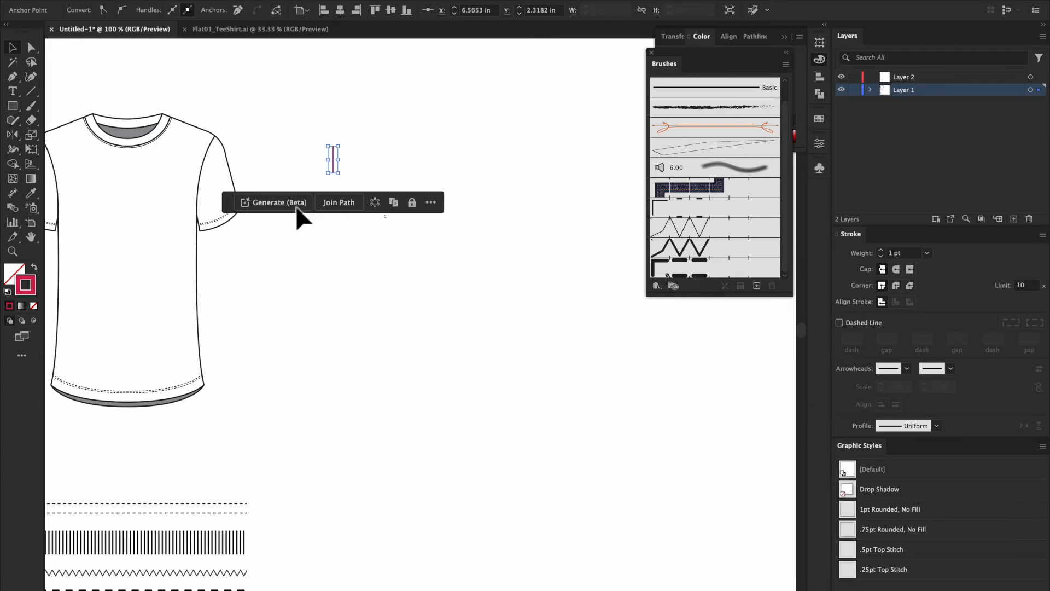
# - Change the vertical line's stroke color to black and deselect the line
pyautogui.doubleClick(29, 295)
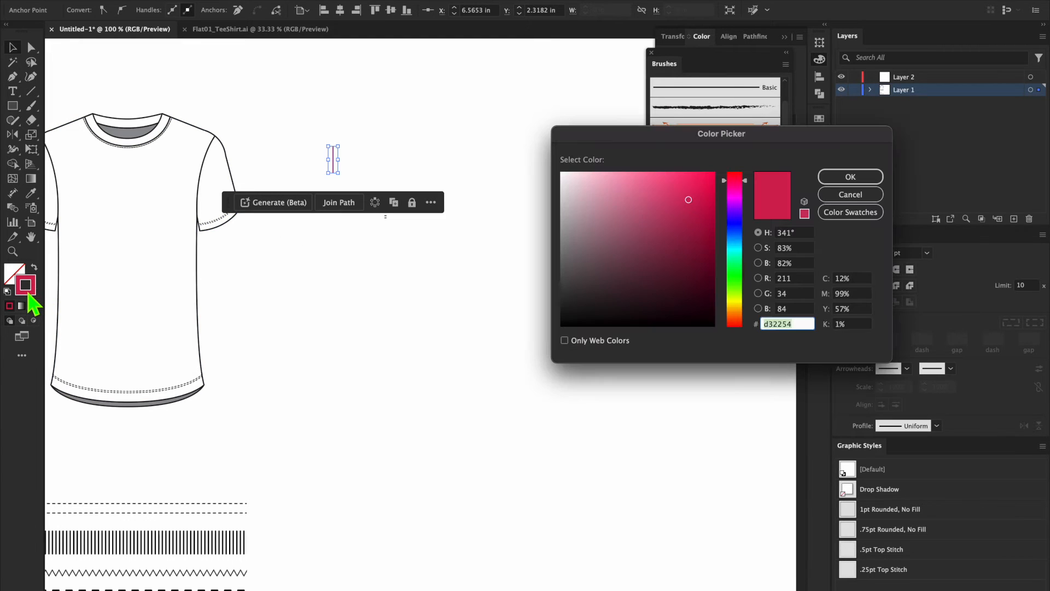
pyautogui.moveTo(603, 298); pyautogui.dragTo(560, 326)
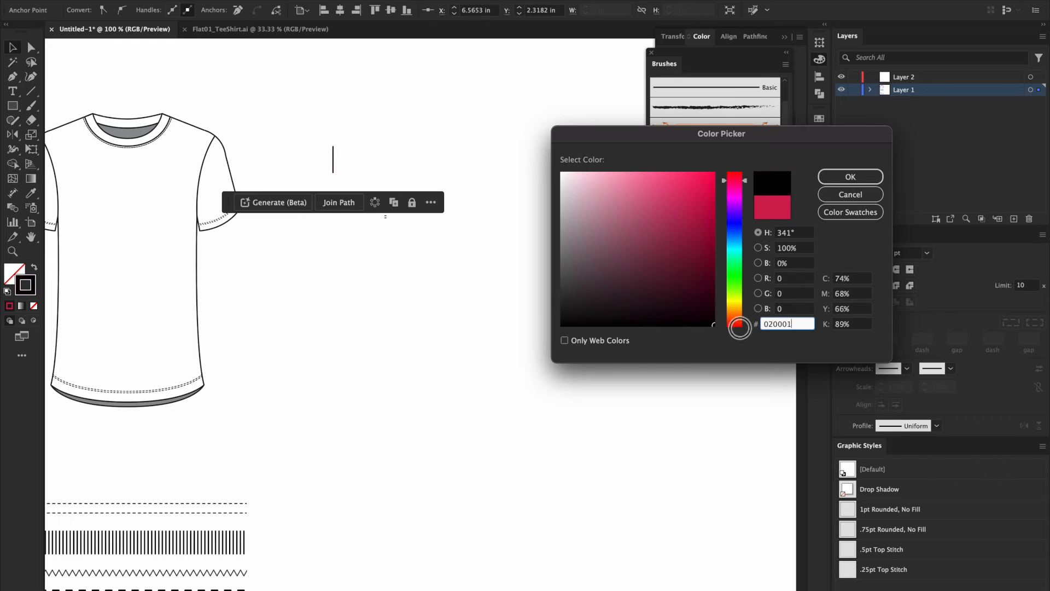
pyautogui.click(849, 182)
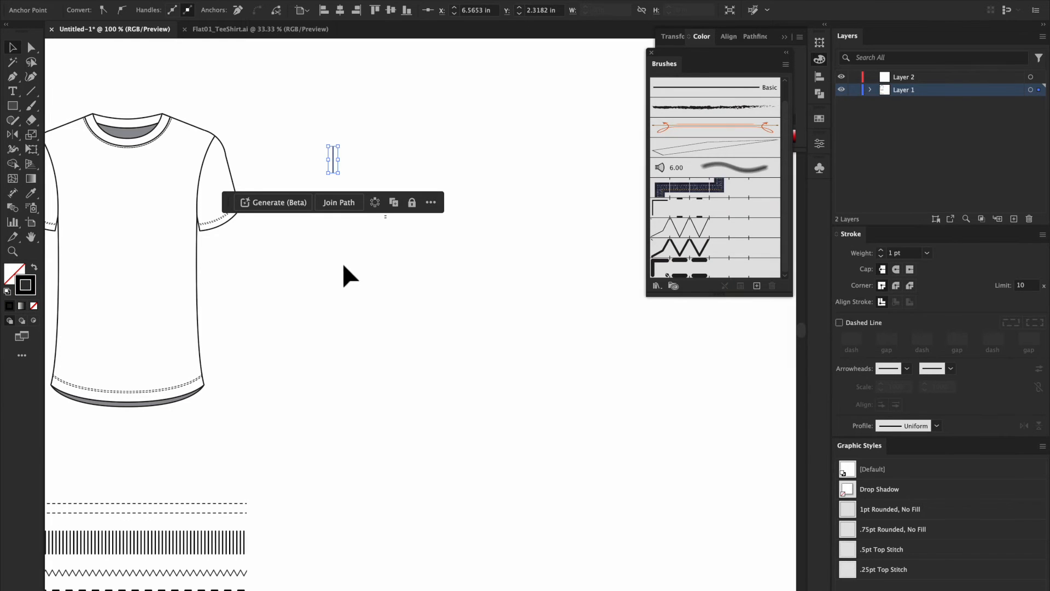
pyautogui.click(343, 262)
# - Give the vertical line a round cap, a round join and a 0.5 pt stroke weight
pyautogui.click(333, 155)
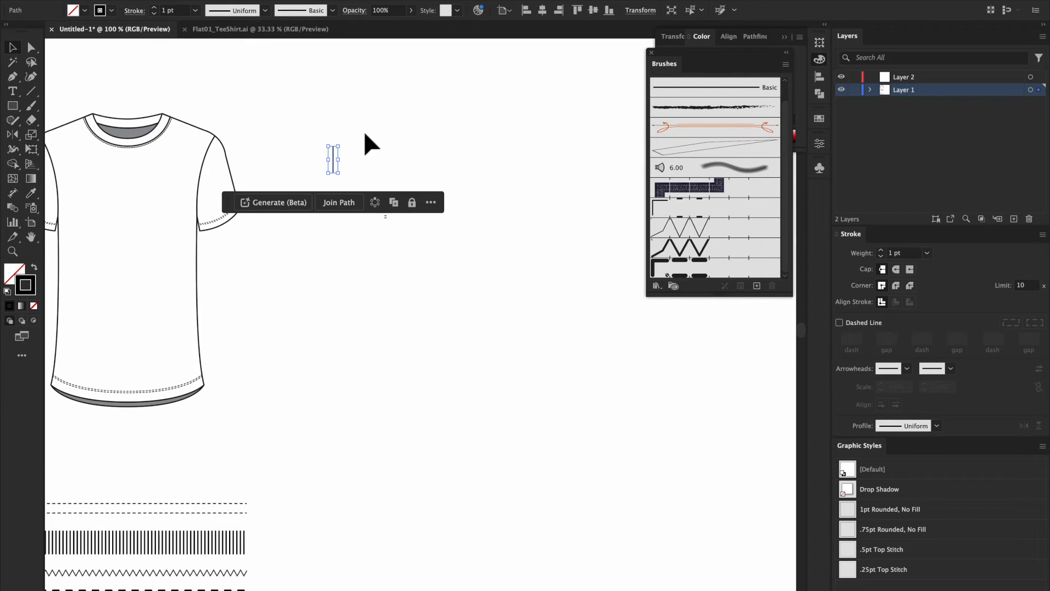
pyautogui.click(896, 269)
pyautogui.click(895, 285)
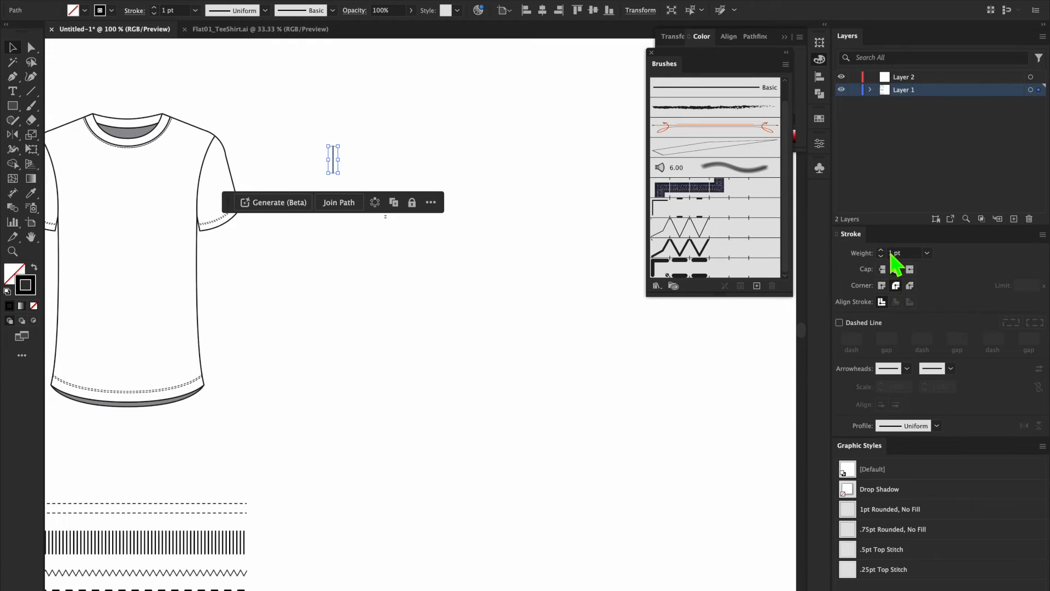
pyautogui.click(880, 256)
pyautogui.click(880, 256)
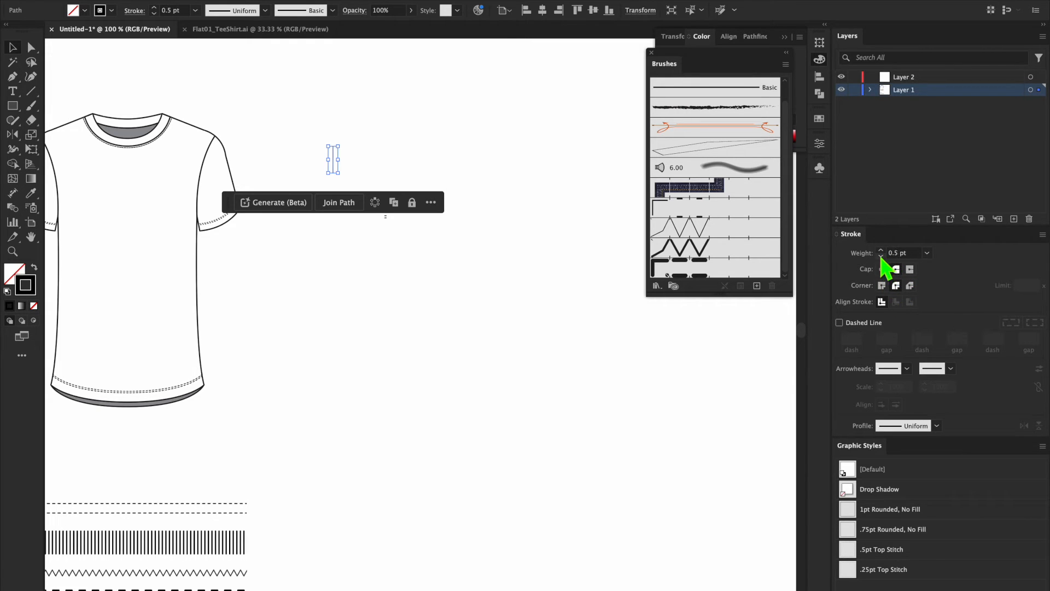
pyautogui.click(425, 316)
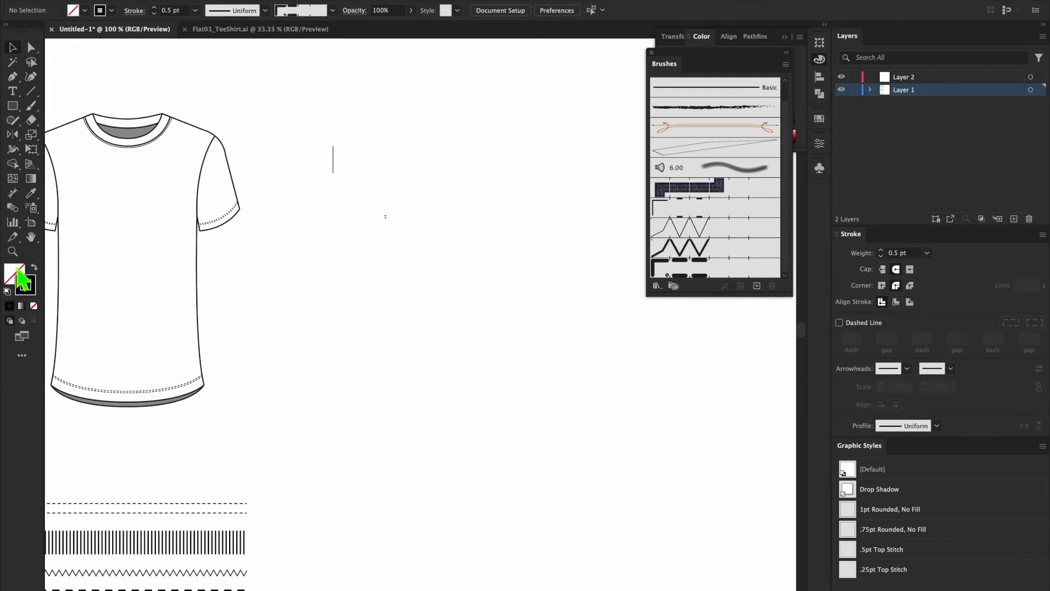
# - Add the vertical line to the brush collection as a new pattern brush
pyautogui.hotkey('ctrl', '+')
pyautogui.hotkey('ctrl', '+')
pyautogui.hotkey('ctrl', '+')
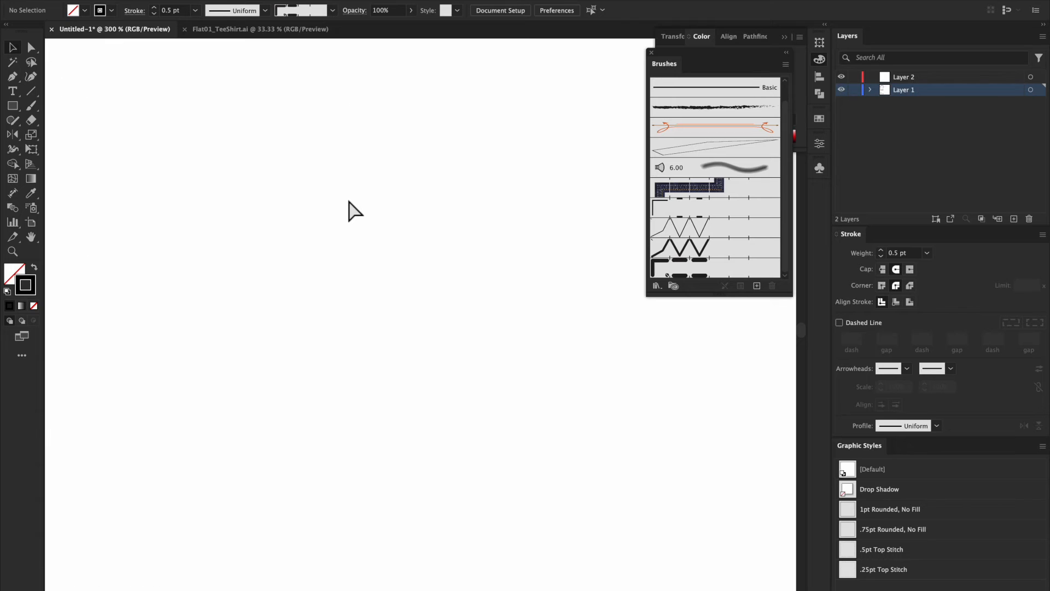
pyautogui.scroll(5, 348, 200)
pyautogui.hscroll(-3, 348, 200)
pyautogui.click(282, 193)
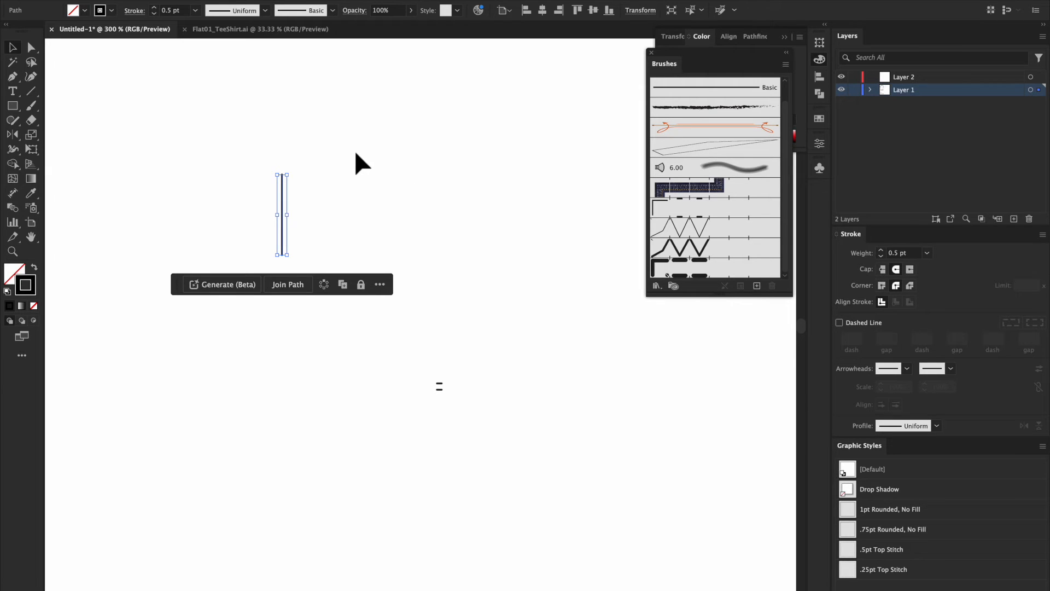
pyautogui.click(312, 213)
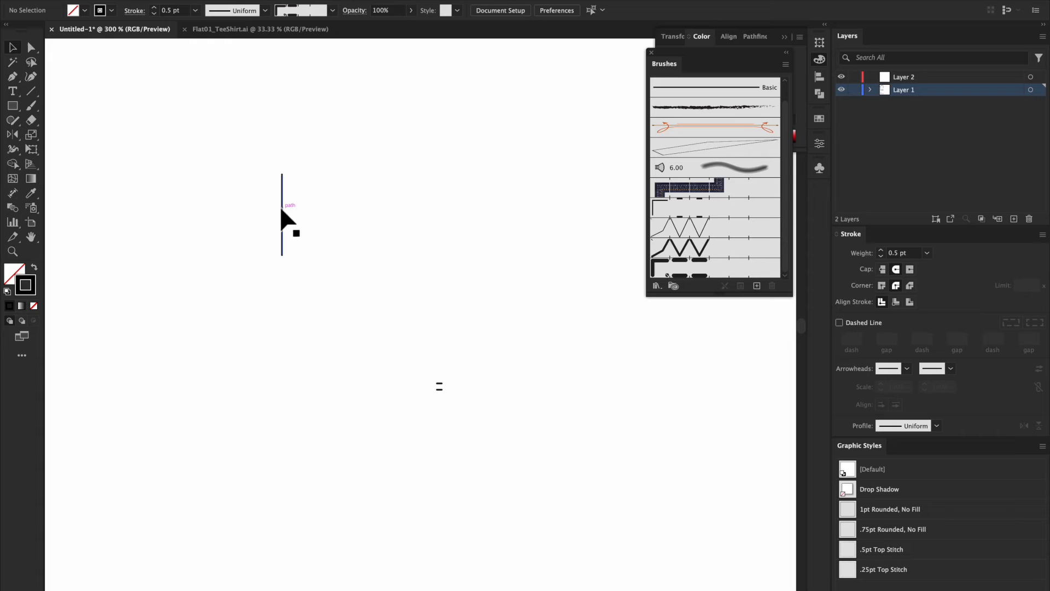
pyautogui.moveTo(282, 208)
pyautogui.mouseDown()
pyautogui.moveTo(745, 182)
pyautogui.moveTo(737, 265)
pyautogui.moveTo(783, 265)
pyautogui.mouseUp()
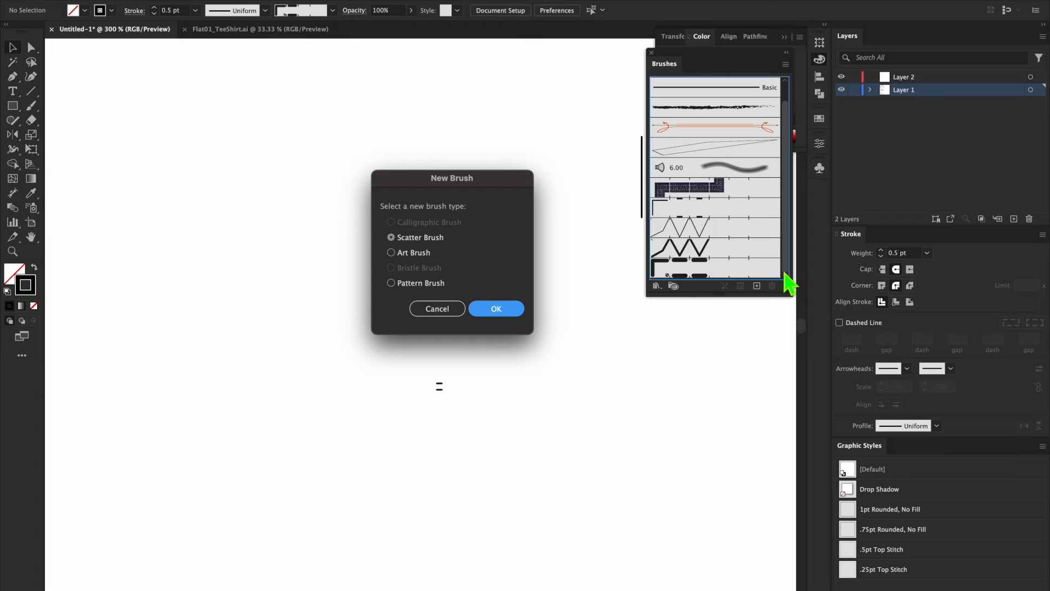
pyautogui.click(391, 283)
pyautogui.click(509, 310)
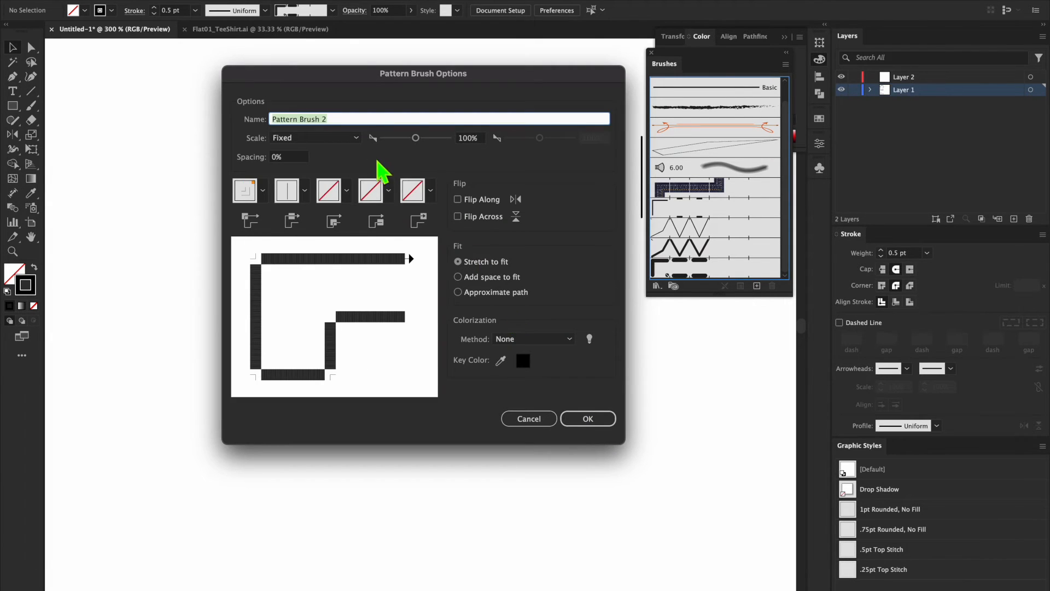
# - Name the pattern brush Rib Knit and set its spacing to 500%
pyautogui.write('Rib Knit')
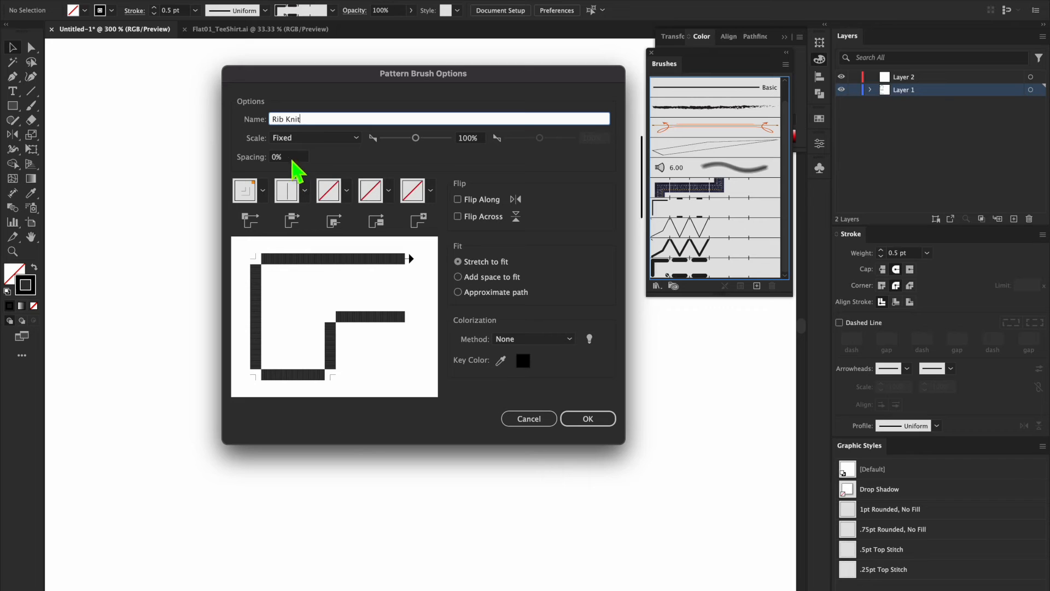
pyautogui.click(276, 159)
pyautogui.press('BackSpace')
pyautogui.write('500')
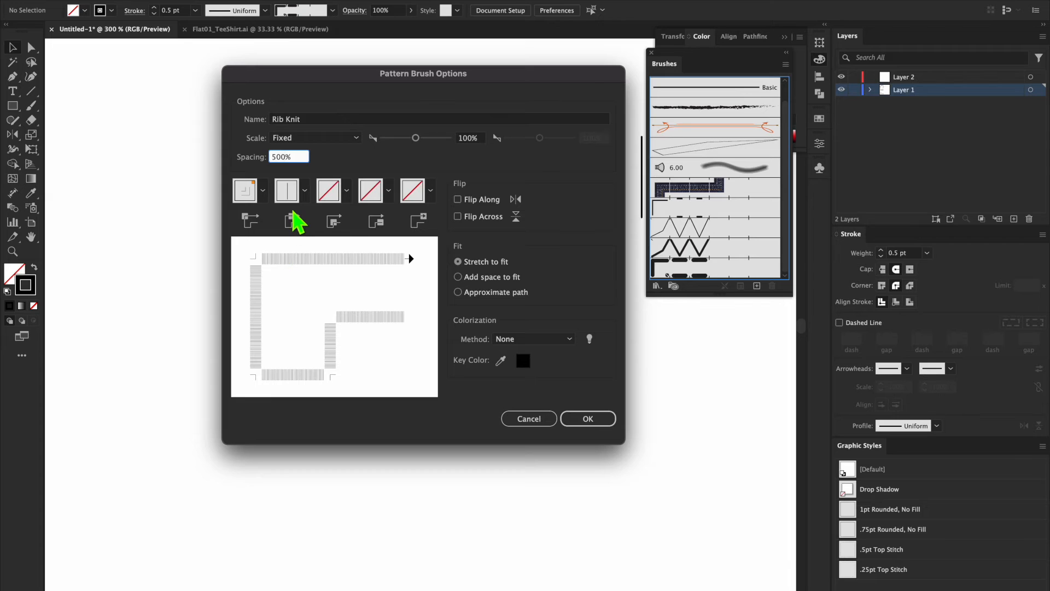
# - Set the Rib Knit brush spacing to 700%, choose Tints as its colorization method, and accept the brush options
pyautogui.press('BackSpace')
pyautogui.press('BackSpace')
pyautogui.press('BackSpace')
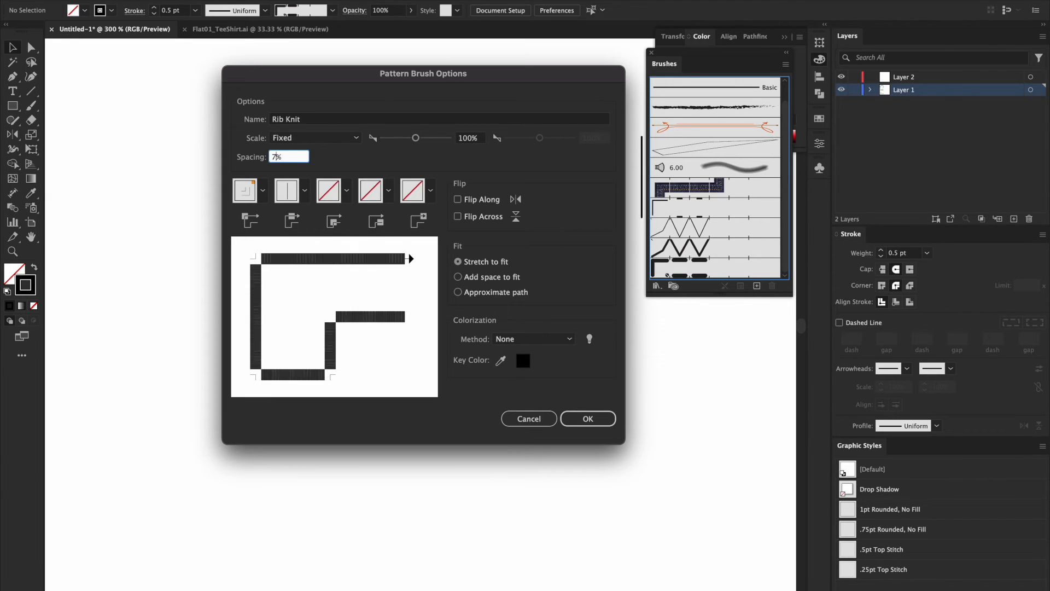
pyautogui.write('700')
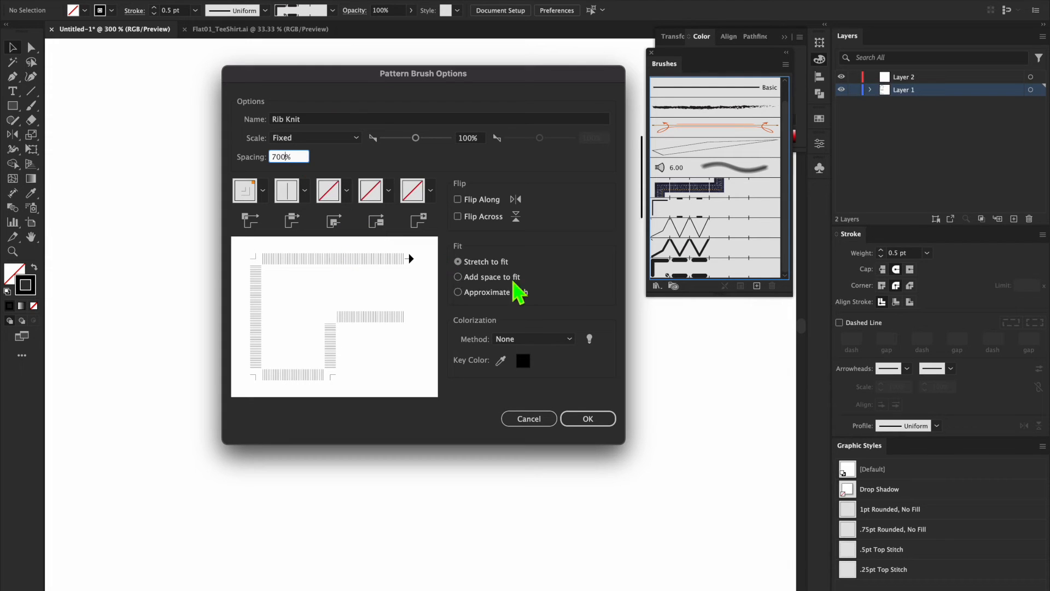
pyautogui.click(514, 340)
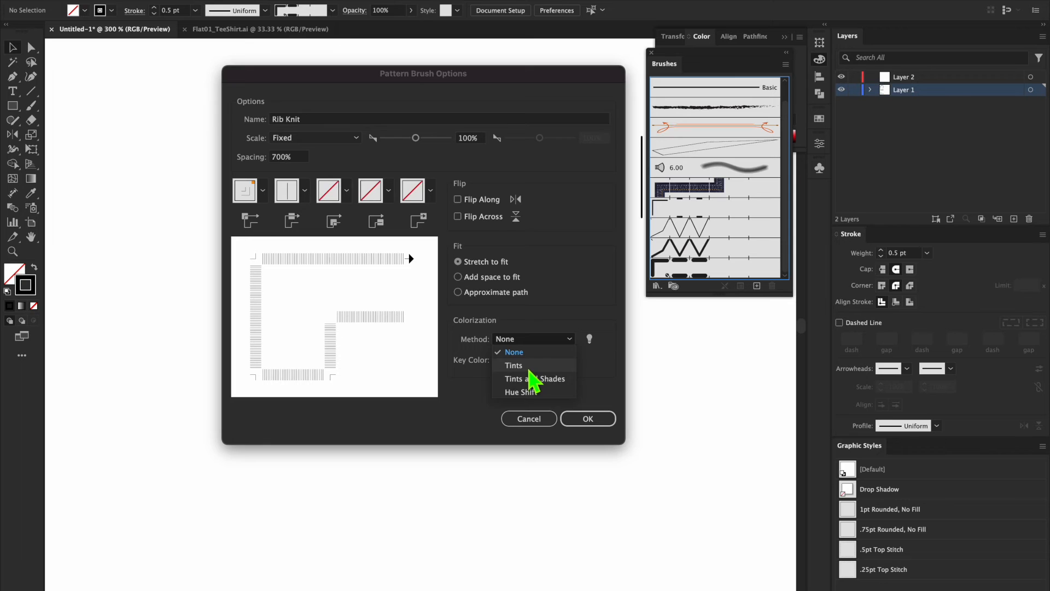
pyautogui.click(530, 368)
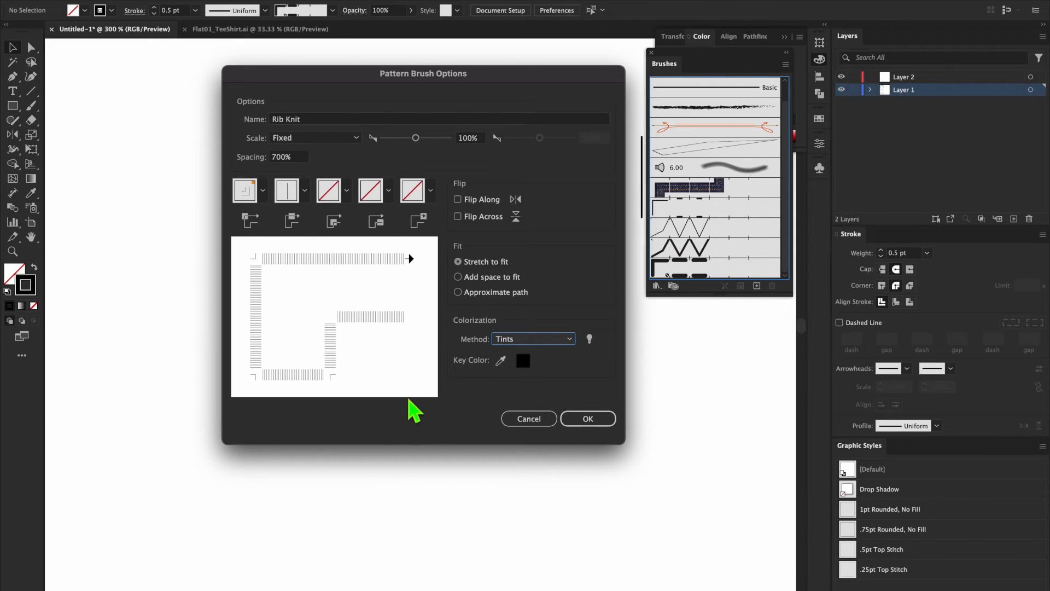
pyautogui.click(586, 419)
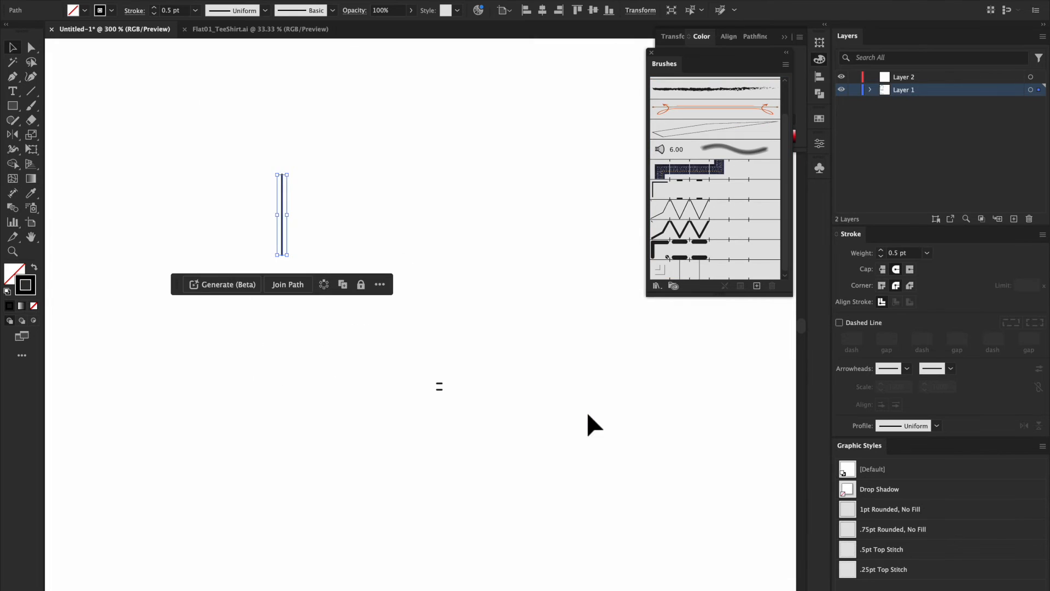
# - Draw a two-point arched test path on the empty artboard area beside the T-shirt with the Pen tool
pyautogui.hotkey('ctrl', '-')
pyautogui.hotkey('ctrl', '-')
pyautogui.hotkey('ctrl', '-')
pyautogui.hotkey('ctrl', '-')
pyautogui.hotkey('ctrl', '-')
pyautogui.press('p')
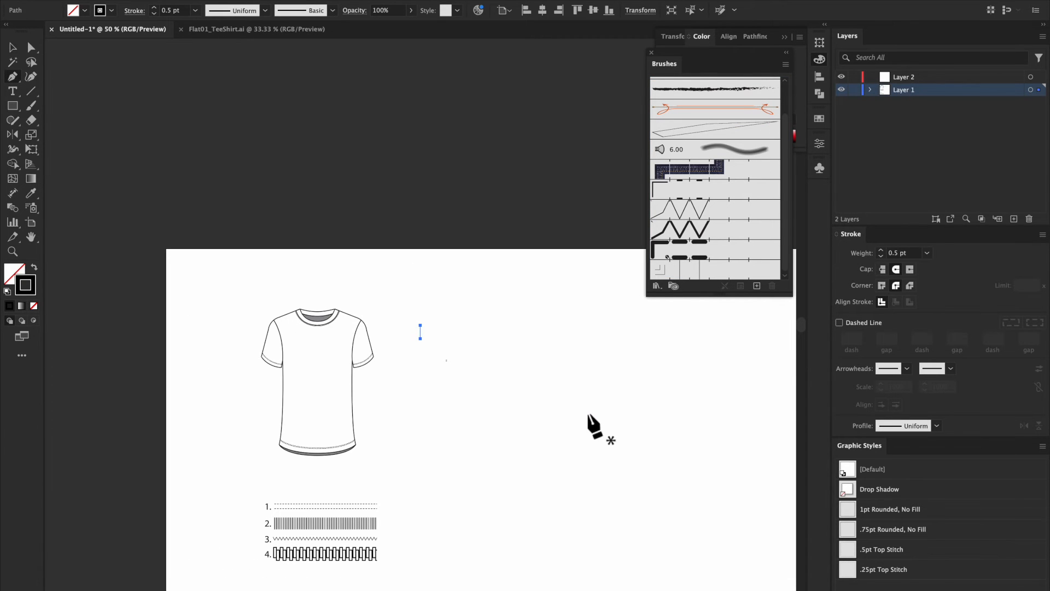
pyautogui.moveTo(663, 403); pyautogui.dragTo(737, 469)
pyautogui.press('v')
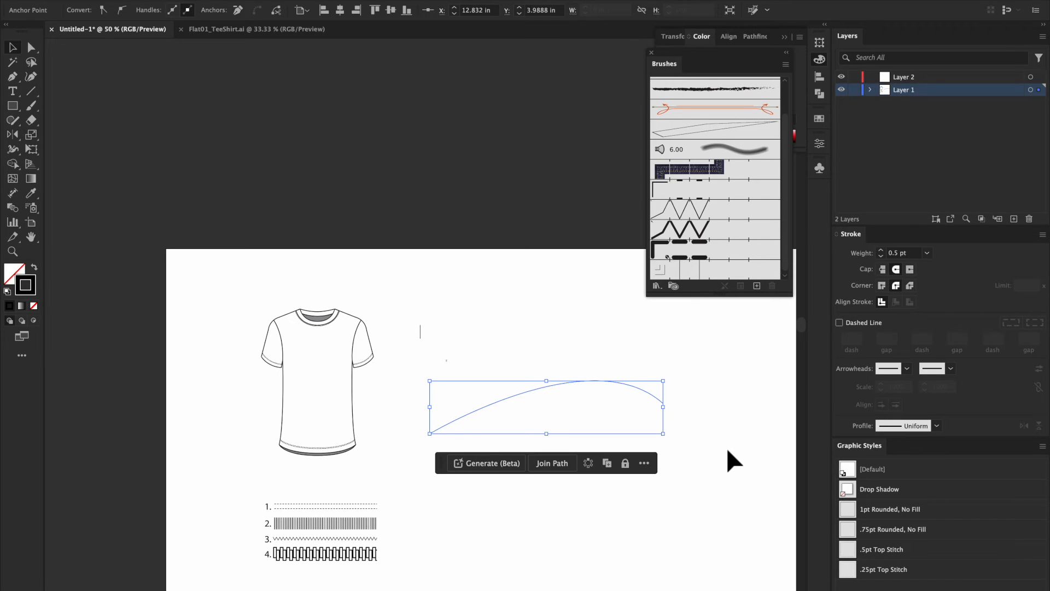
# - Apply the Rib Knit pattern brush to the arched path and examine the rib lines closely
pyautogui.click(709, 269)
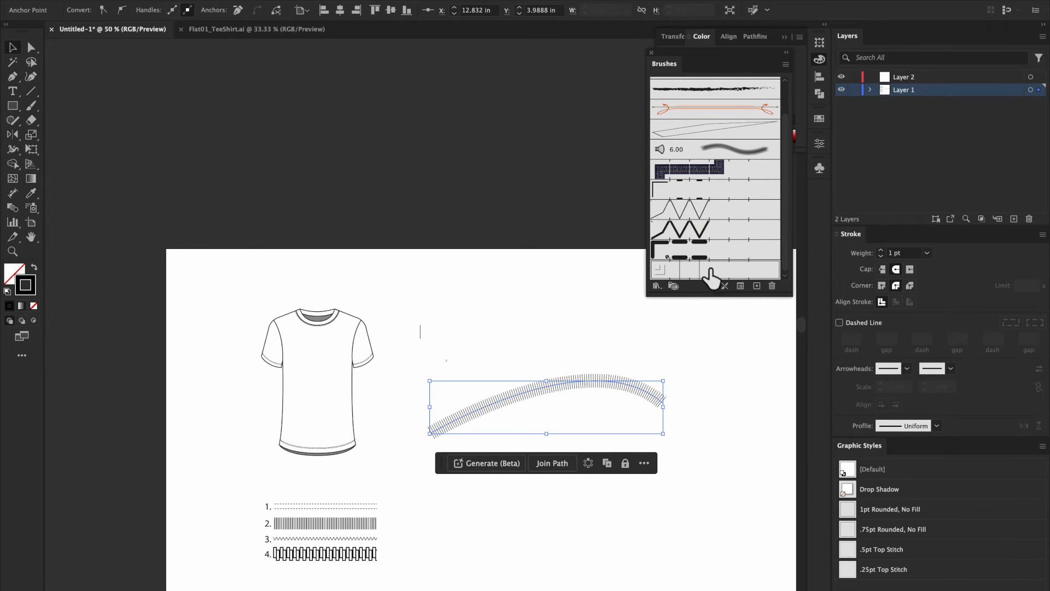
pyautogui.press('super+equal')
pyautogui.press('super+equal')
pyautogui.press('super+equal')
pyautogui.press('super+equal')
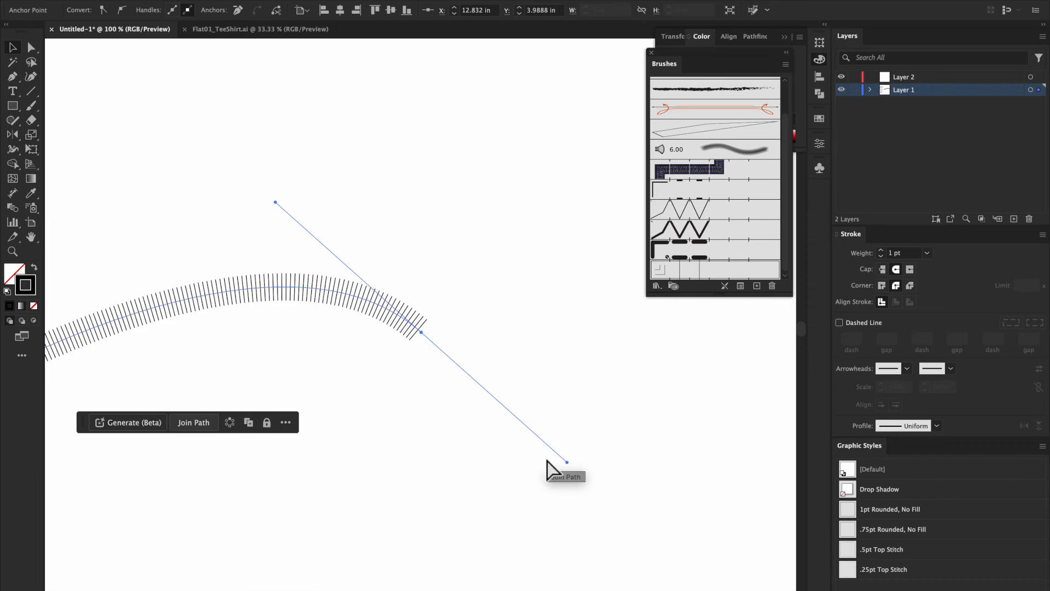
pyautogui.hscroll(-5, 545, 457)
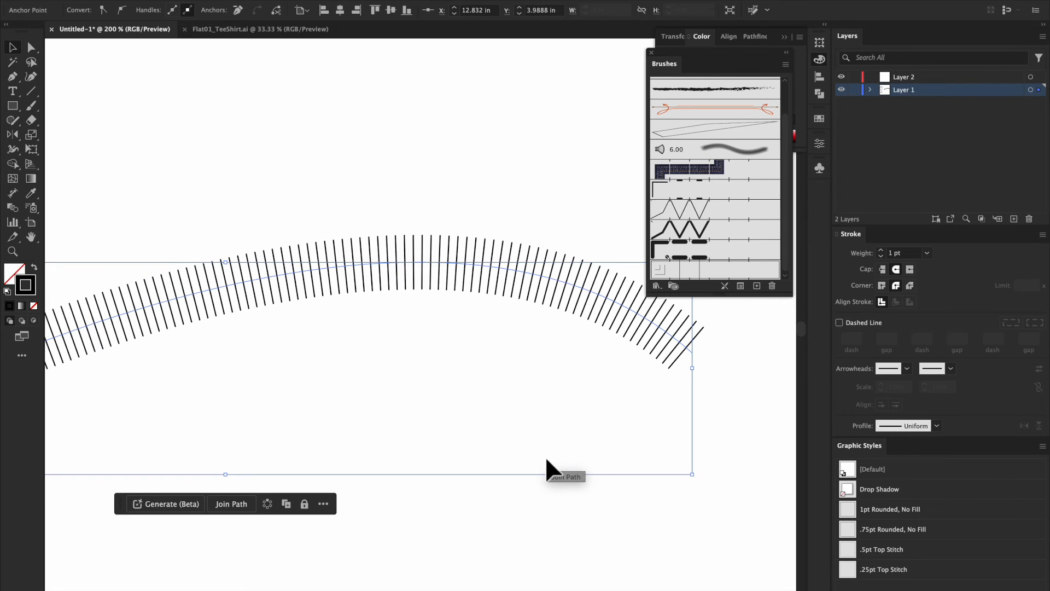
# - Delete the Rib Knit test curve together with its leftover anchor point
pyautogui.press('super+minus')
pyautogui.press('super+minus')
pyautogui.press('super+minus')
pyautogui.press('super+minus')
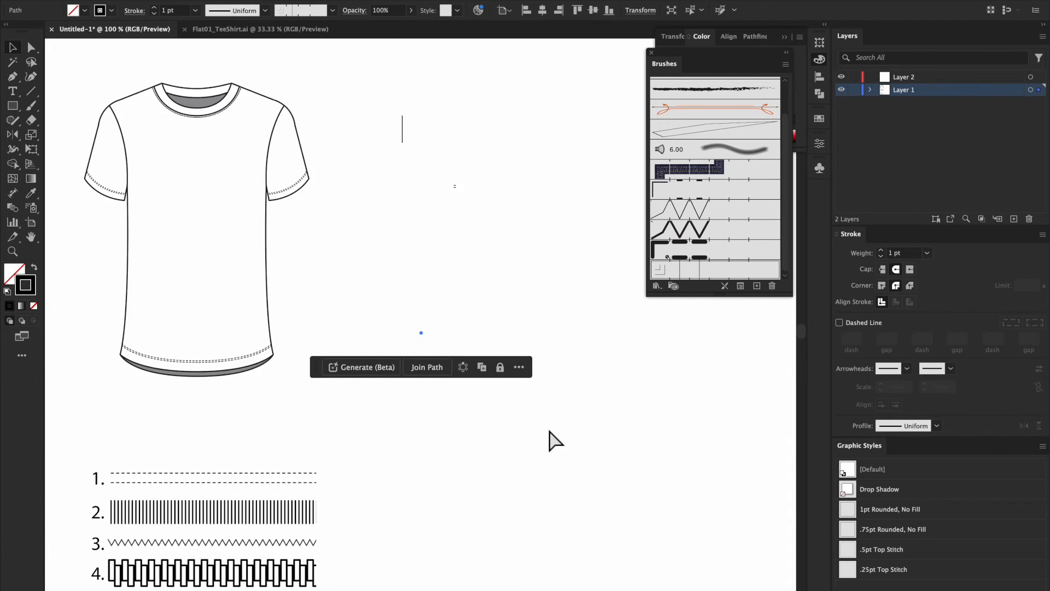
pyautogui.hscroll(3, 549, 430)
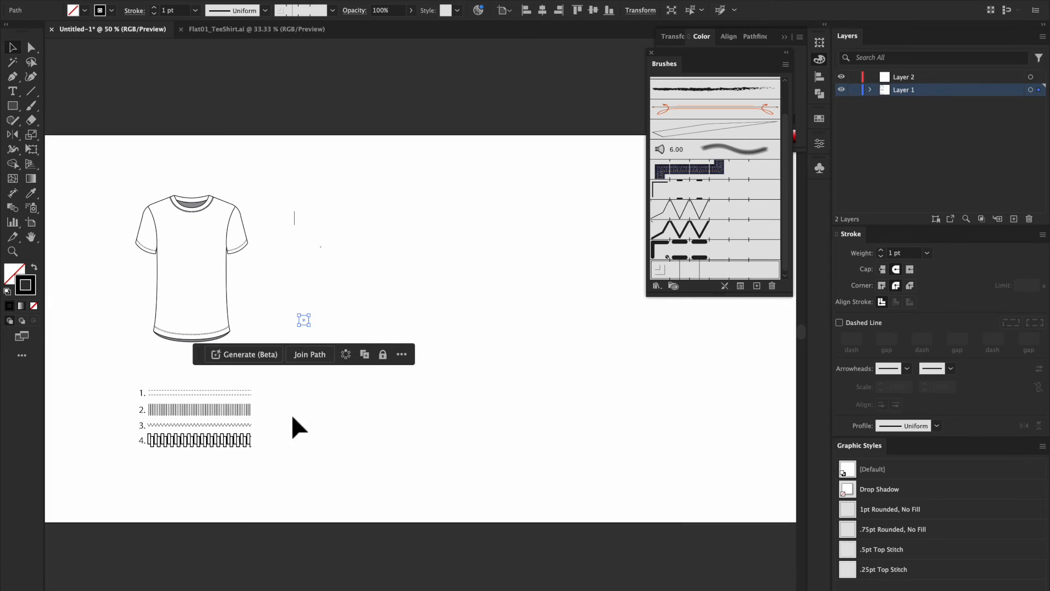
pyautogui.click(528, 332)
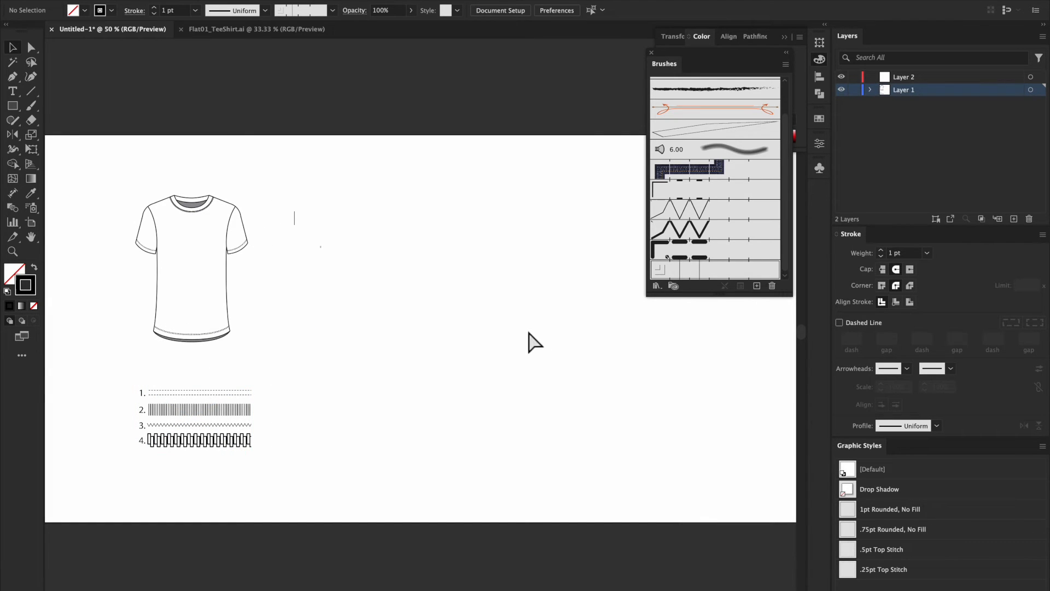
# - Draw a shallow arched path below and beside the T-shirt and apply the thin zigzag pattern brush to it
pyautogui.press('p')
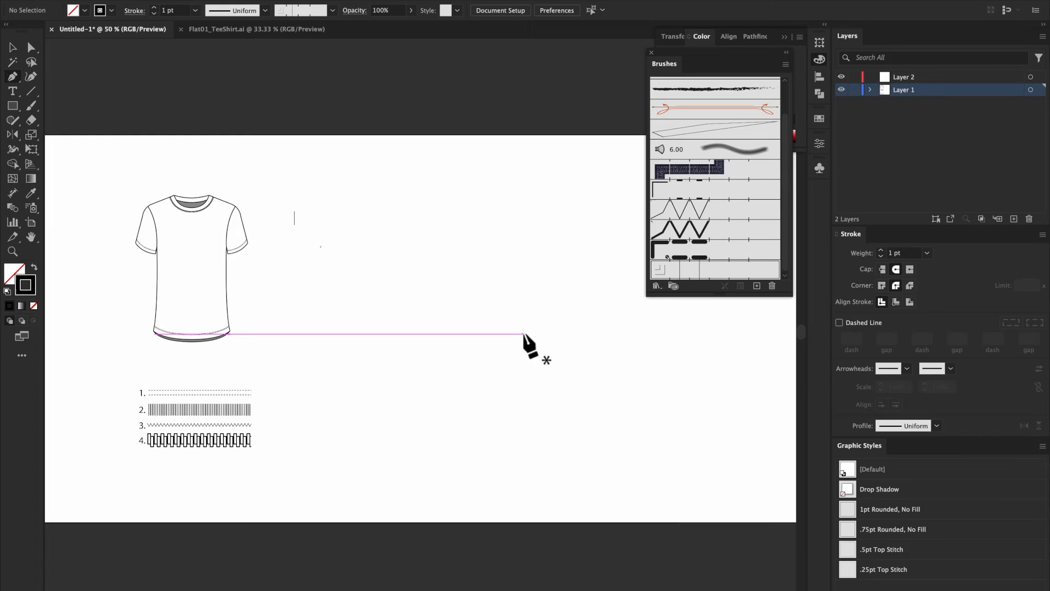
pyautogui.click(359, 376)
pyautogui.moveTo(605, 365); pyautogui.dragTo(703, 400)
pyautogui.press('v')
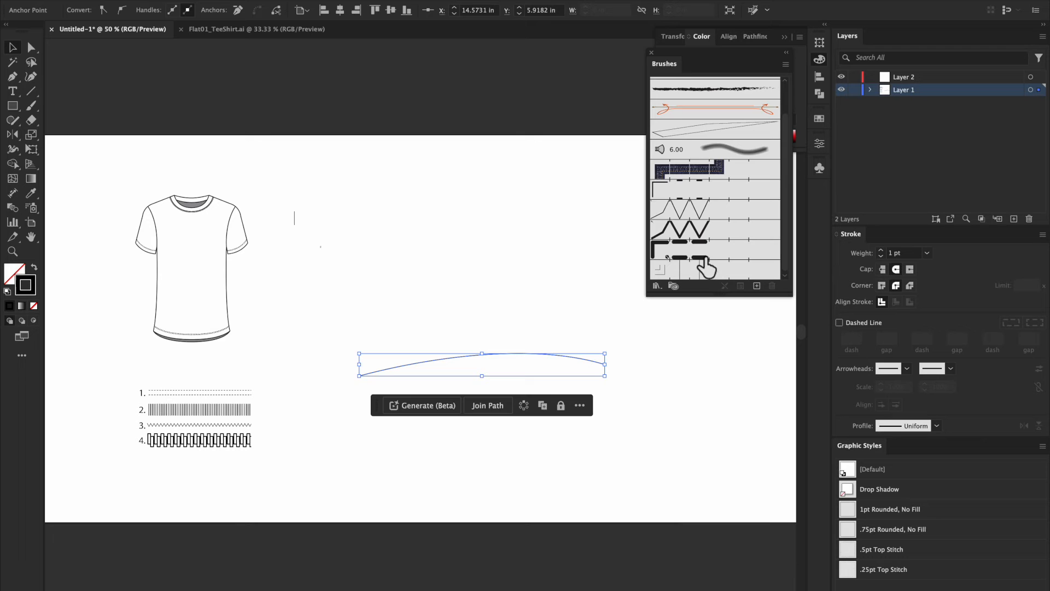
pyautogui.click(700, 221)
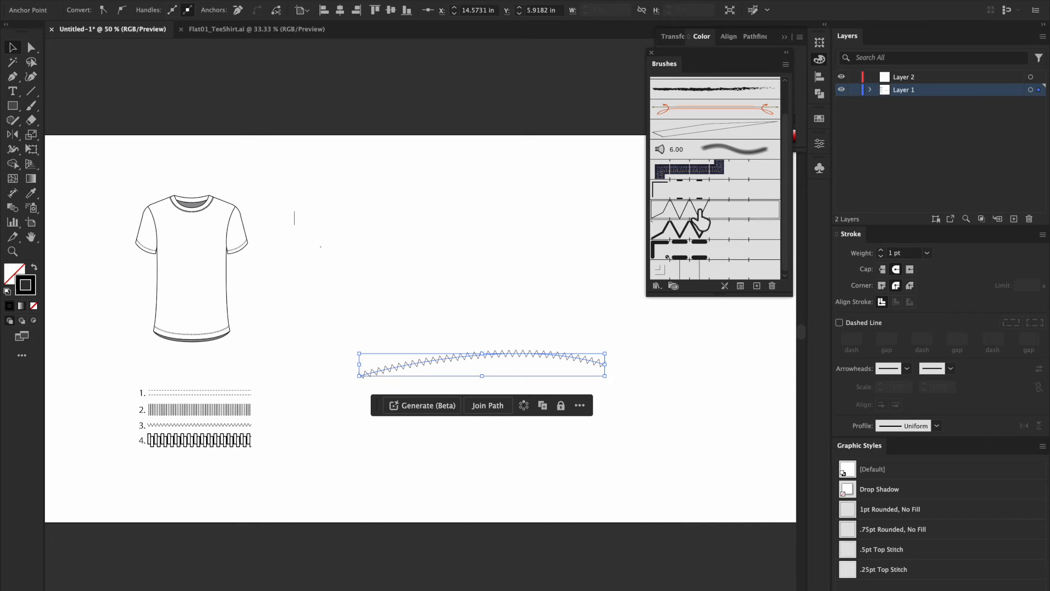
# - Examine the peaks of the zigzag brush along the curve for gaps where the pattern tiles meet
pyautogui.hotkey('ctrl', '=')
pyautogui.hotkey('ctrl', '=')
pyautogui.hotkey('ctrl', '=')
pyautogui.hotkey('ctrl', '=')
pyautogui.hotkey('ctrl', '=')
pyautogui.hotkey('ctrl', '=')
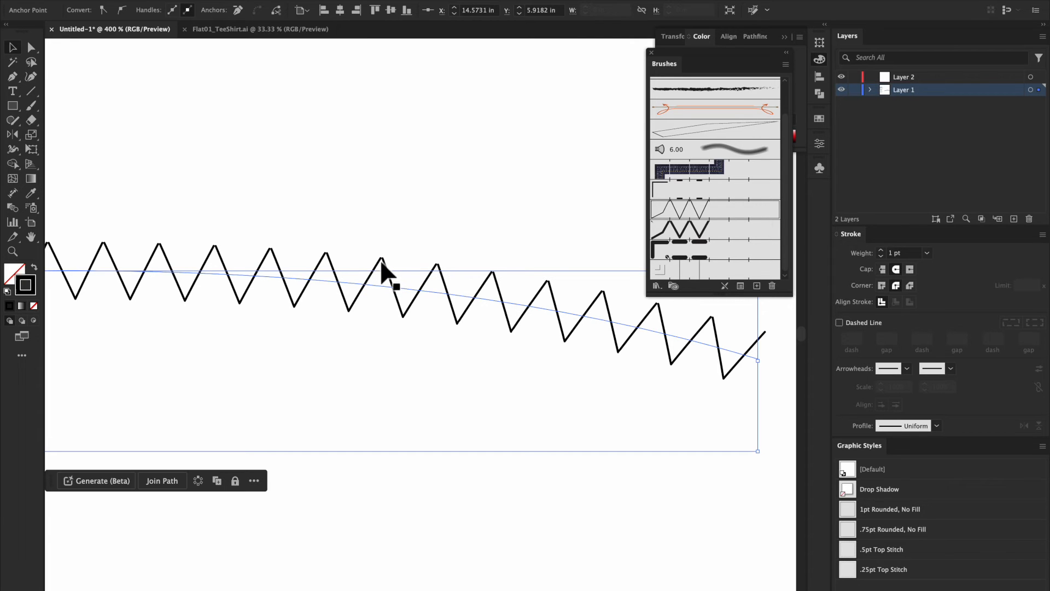
pyautogui.hotkey('ctrl', '=')
pyautogui.hotkey('ctrl', '=')
pyautogui.hotkey('ctrl', '=')
pyautogui.hotkey('ctrl', '=')
pyautogui.hscroll(-5, 384, 263)
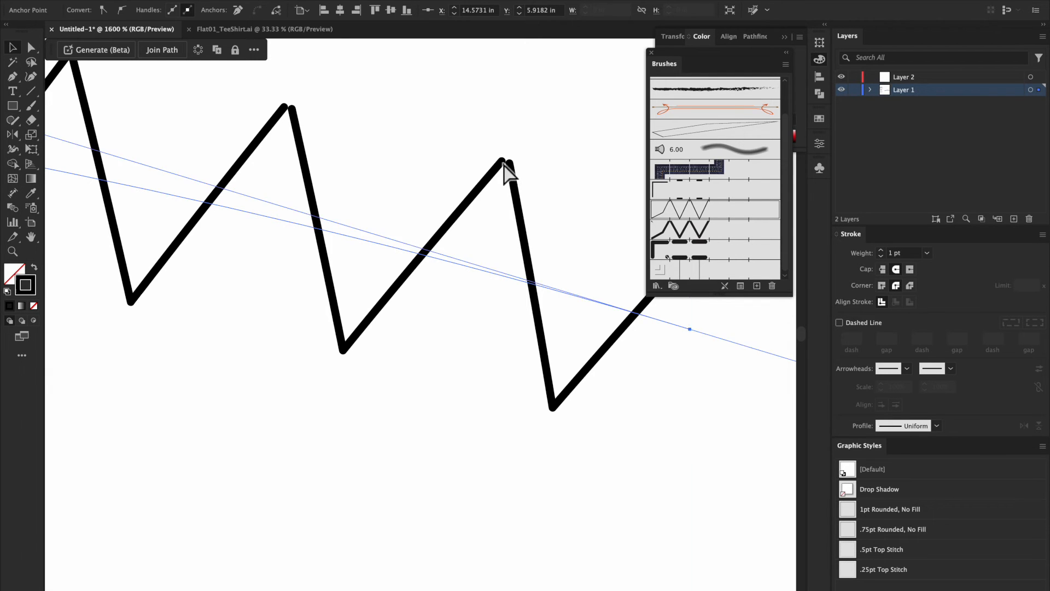
# - Delete the zigzag test curve and return to the T-shirt and the numbered brush samples
pyautogui.hotkey('ctrl', '-')
pyautogui.hotkey('ctrl', '-')
pyautogui.hotkey('ctrl', '-')
pyautogui.hotkey('ctrl', '-')
pyautogui.hotkey('ctrl', '-')
pyautogui.hotkey('ctrl', '-')
pyautogui.hotkey('ctrl', '-')
pyautogui.hotkey('ctrl', '-')
pyautogui.hotkey('ctrl', '-')
pyautogui.press('Delete')
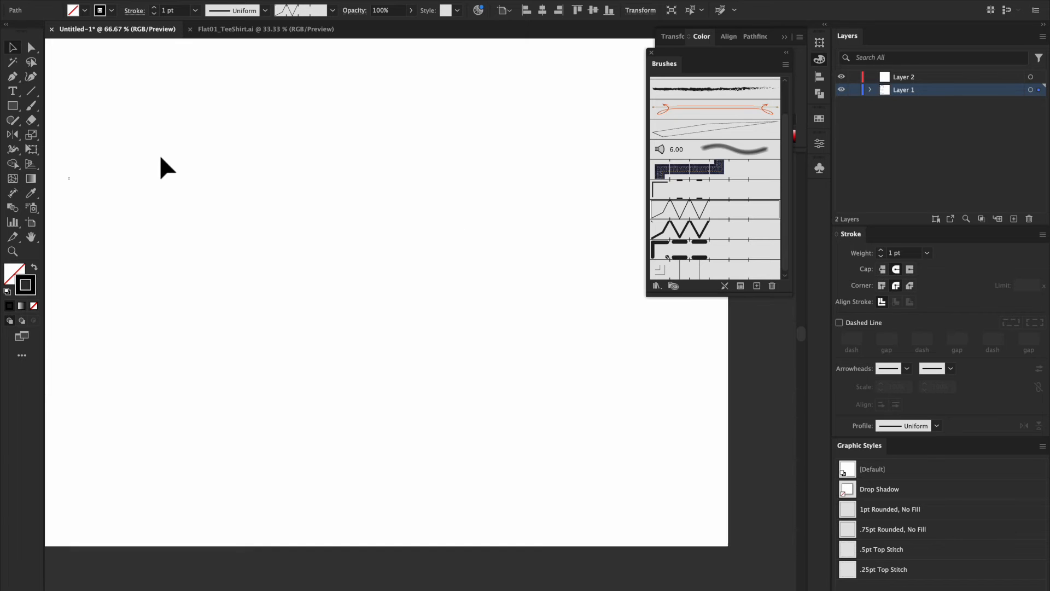
pyautogui.hscroll(-10, 159, 155)
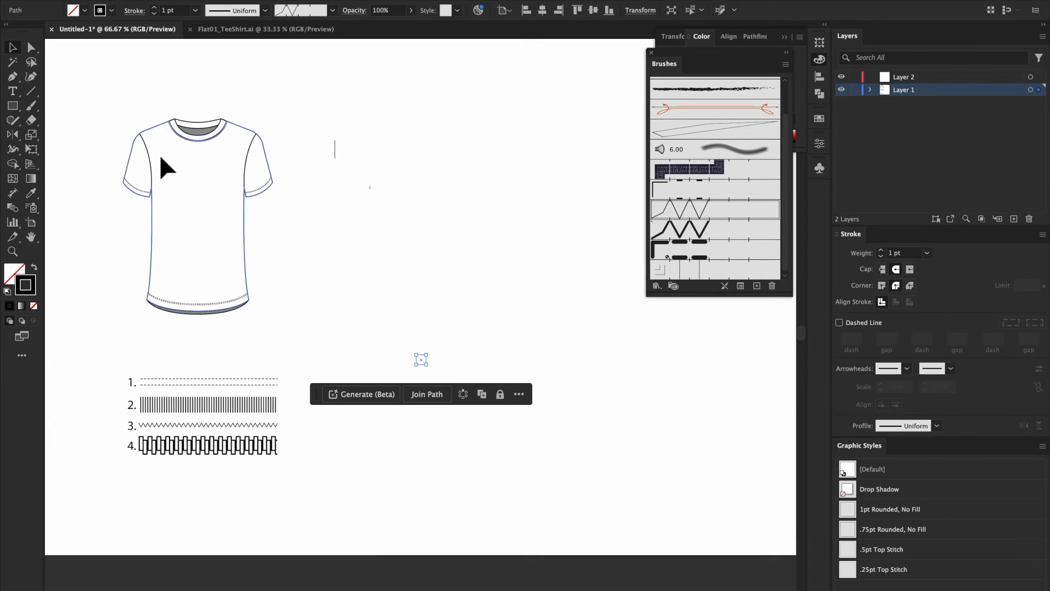
# - Delete the vertical line and the pair of short stitch dashes beside the T-shirt sleeve
pyautogui.hotkey('ctrl', '+')
pyautogui.hotkey('ctrl', '+')
pyautogui.hotkey('ctrl', '+')
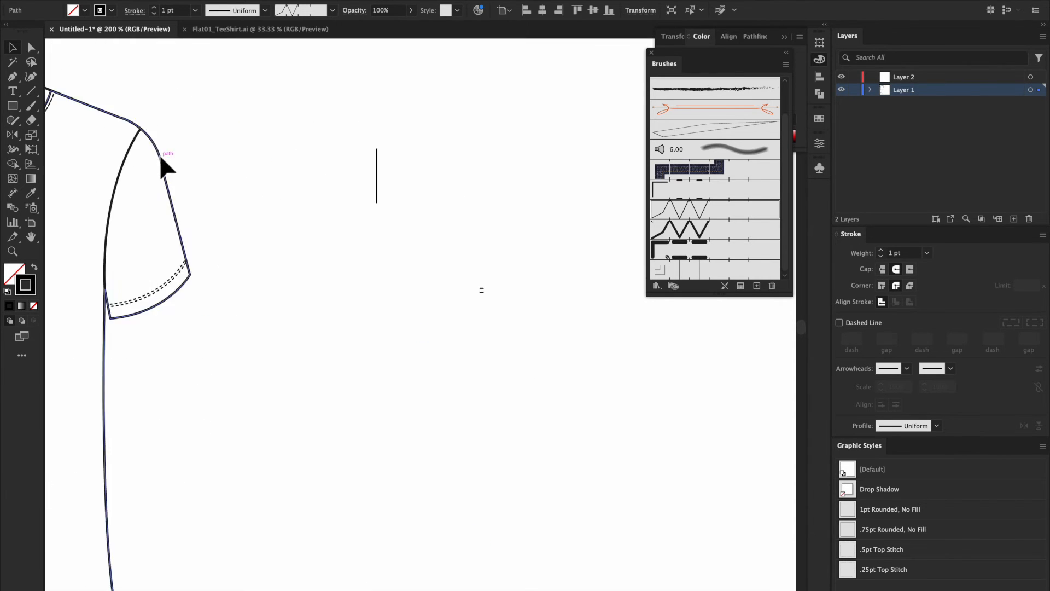
pyautogui.press('p')
pyautogui.scroll(-2, 393, 430)
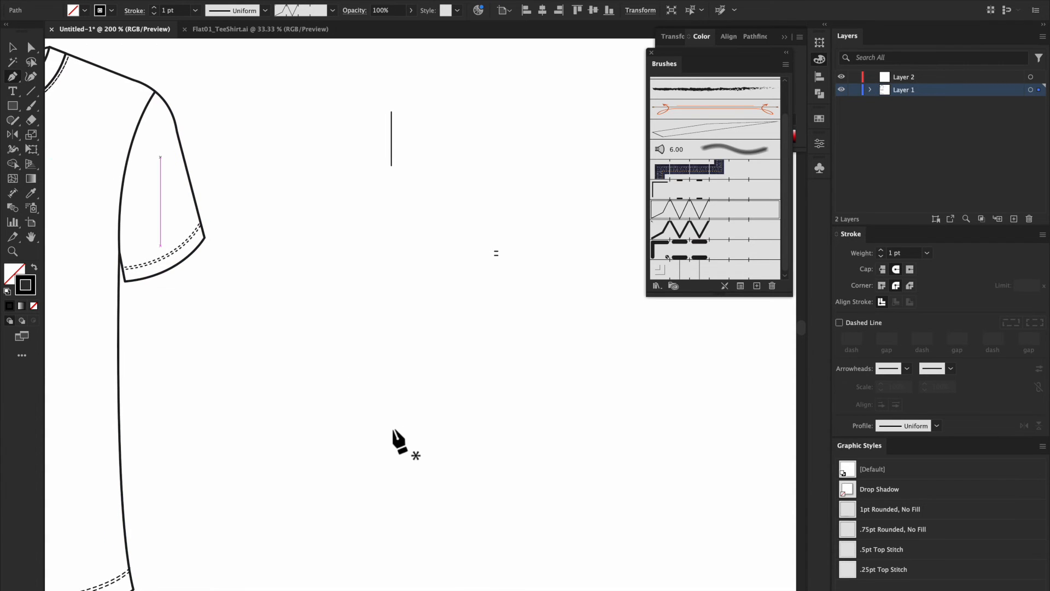
pyautogui.press('v')
pyautogui.moveTo(379, 93); pyautogui.dragTo(520, 268)
pyautogui.press('Delete')
# - Draw a short diagonal line, about 0.05 in high and slanting down to the right, beside the sleeve with the Pen tool
pyautogui.press('p')
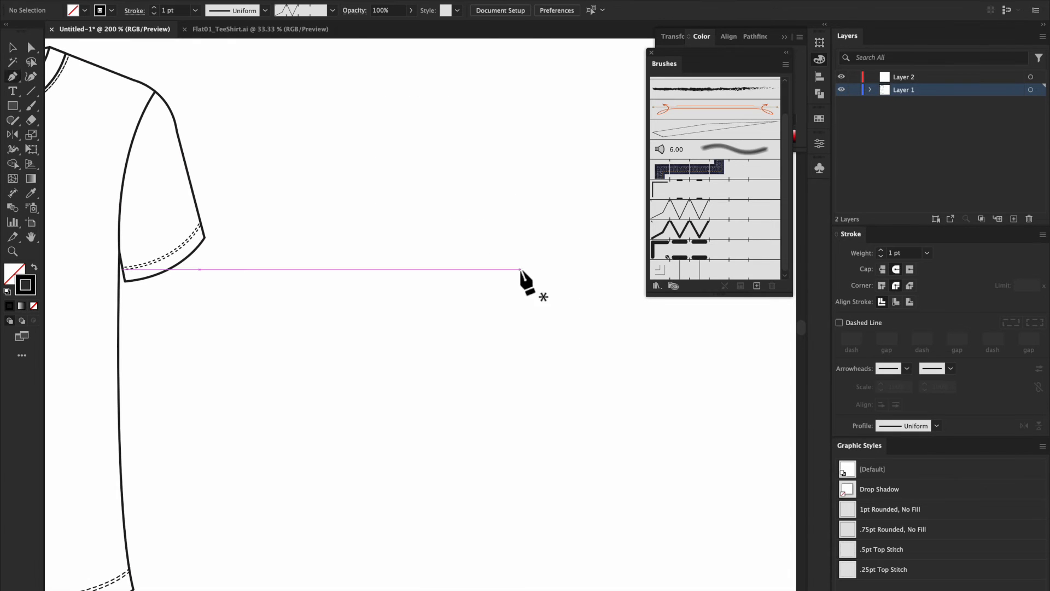
pyautogui.click(290, 311)
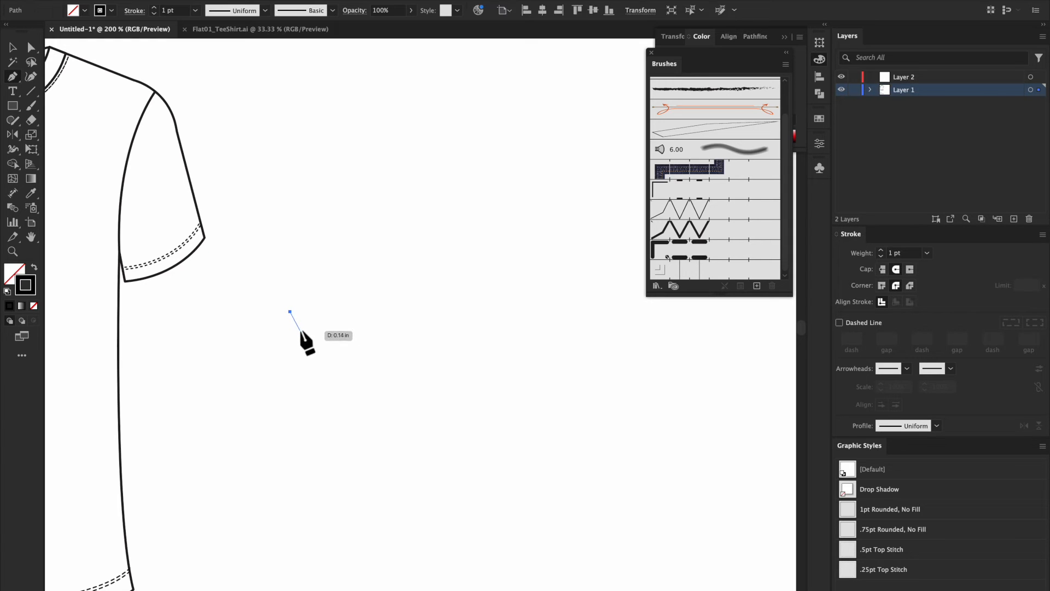
pyautogui.hotkey('ctrl', '=')
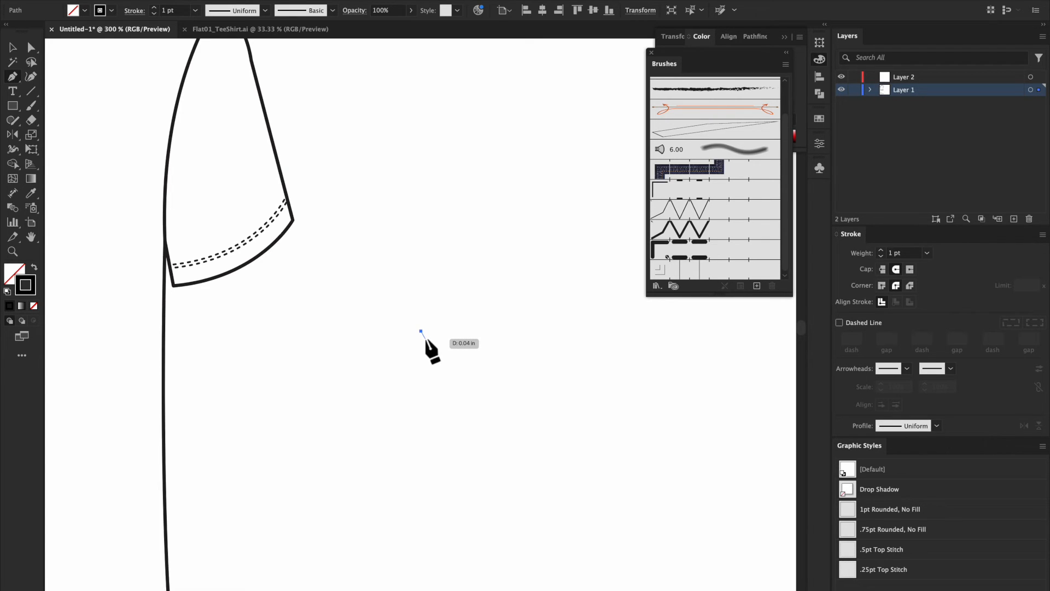
pyautogui.press('ctrl')
pyautogui.hotkey('ctrl', '+')
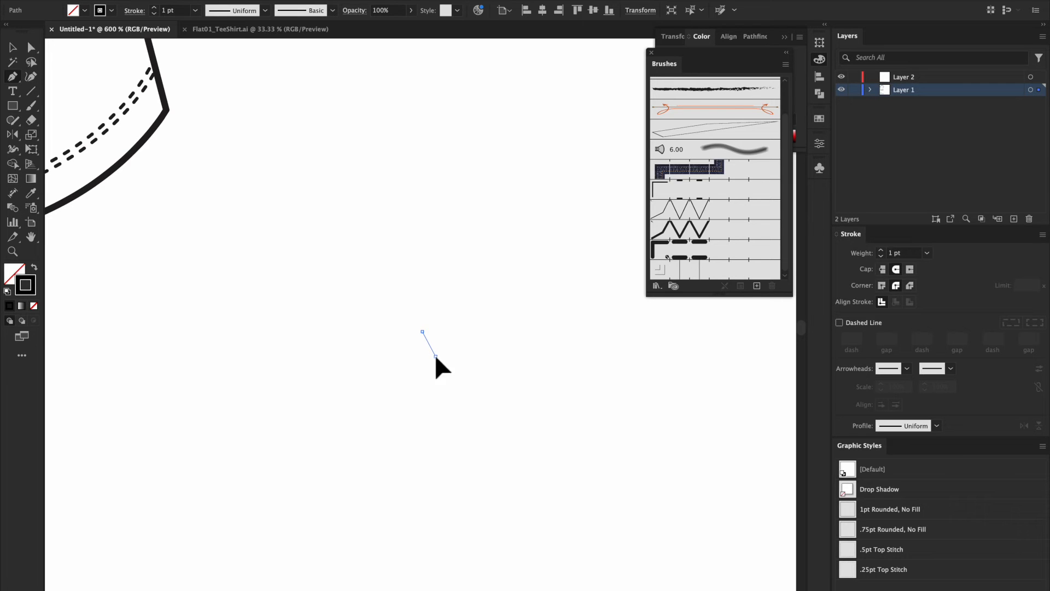
pyautogui.click(436, 357)
pyautogui.press('v')
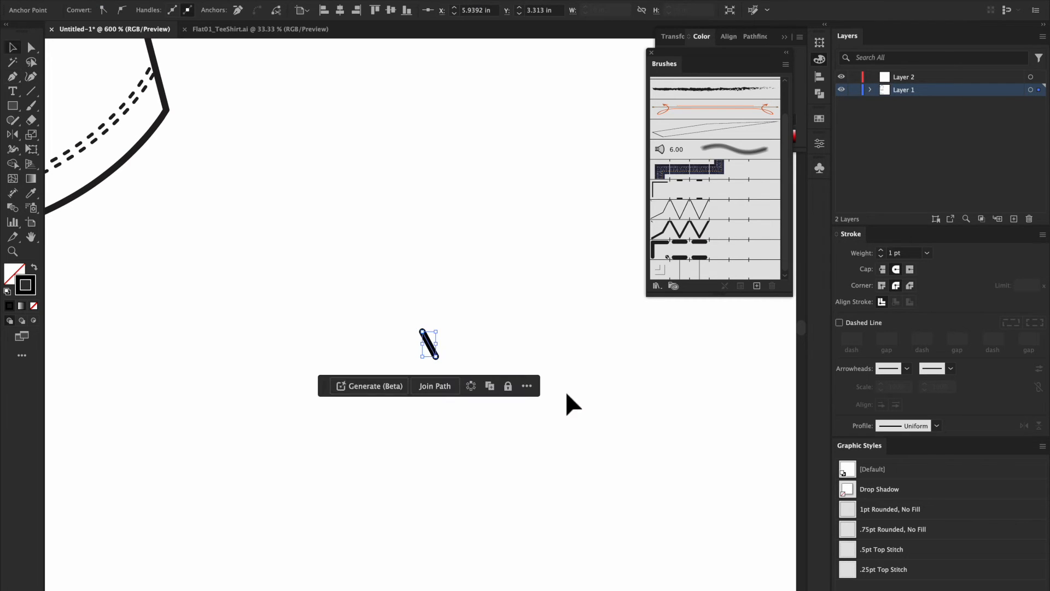
# - Set the short diagonal line's stroke weight to 0.5 pt and leave the line selected
pyautogui.click(882, 256)
pyautogui.click(881, 255)
pyautogui.click(602, 338)
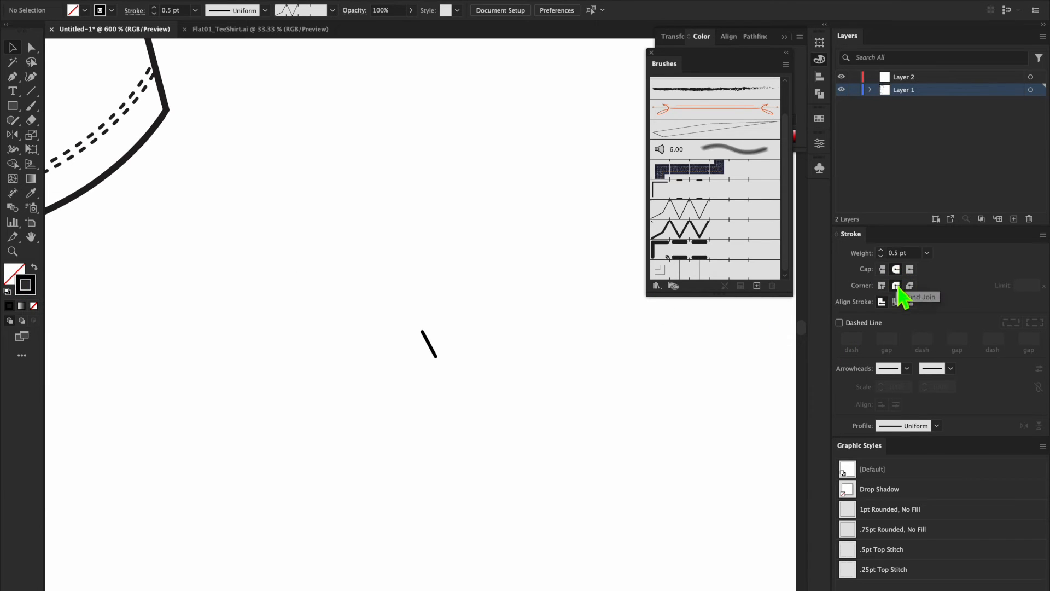
pyautogui.click(430, 344)
pyautogui.click(488, 453)
pyautogui.click(430, 345)
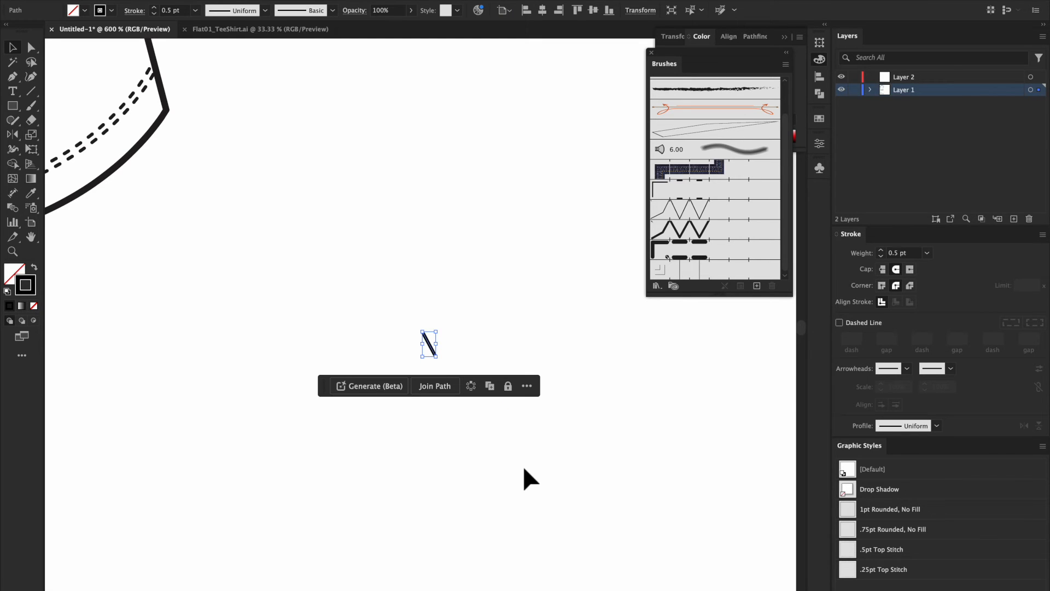
# - Reflect a copy of the diagonal line across the vertical axis through its lower endpoint to form a V
pyautogui.press('o')
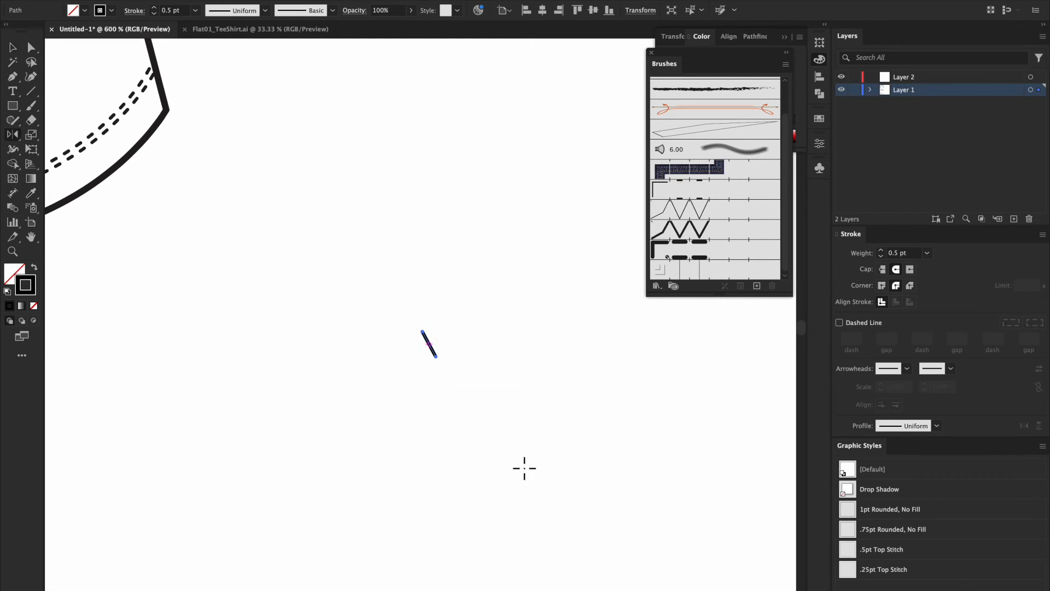
pyautogui.press('super+equal')
pyautogui.press('super+equal')
pyautogui.press('super+equal')
pyautogui.press('super+equal')
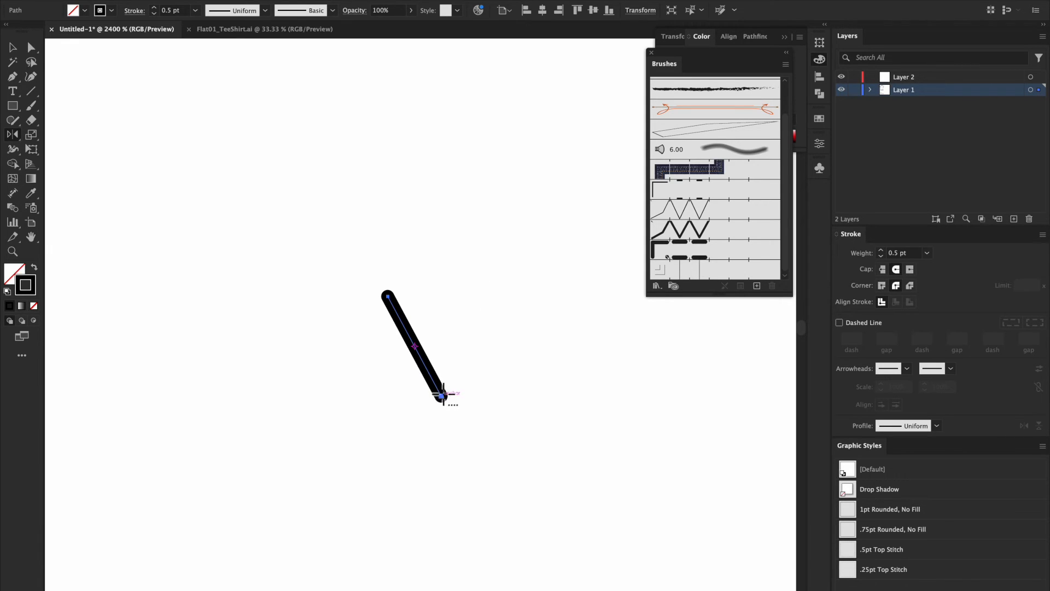
pyautogui.keyDown('alt'); pyautogui.click(442, 394); pyautogui.keyUp('alt')
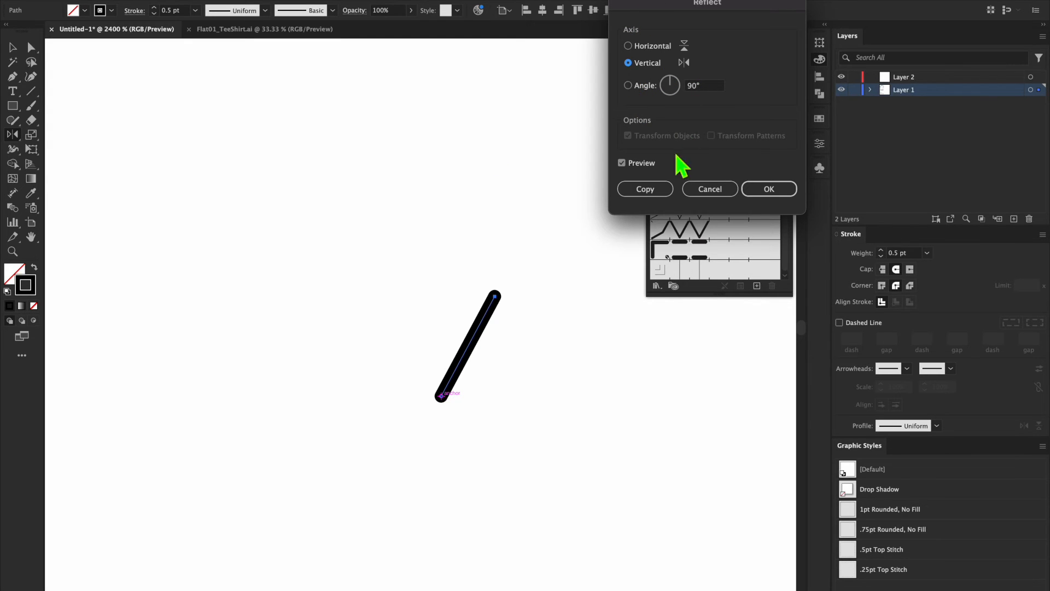
pyautogui.click(664, 189)
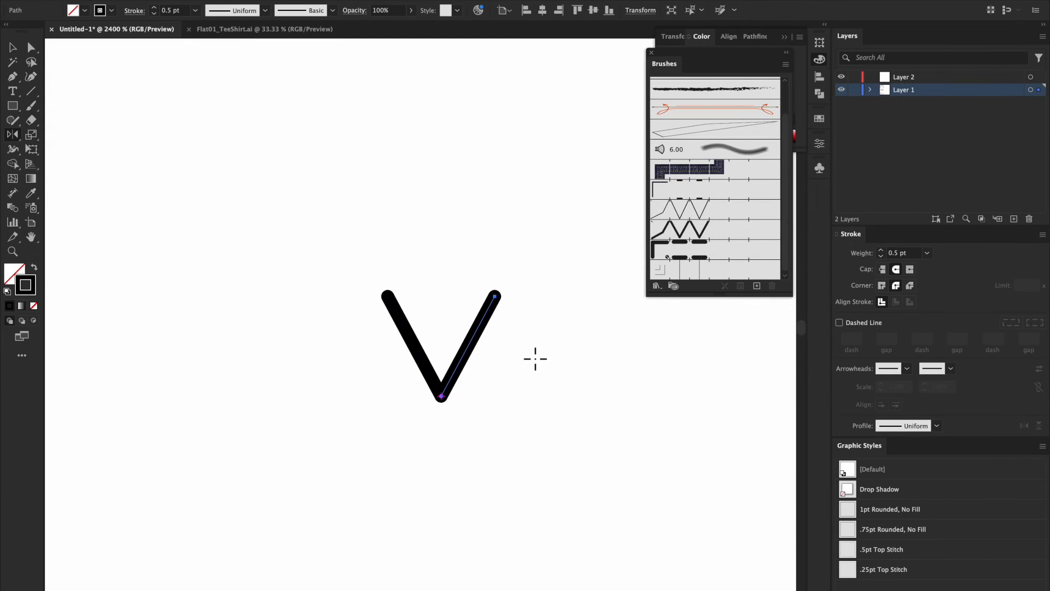
# - Average the V's two lower endpoints along both axes and join them into one continuous path
pyautogui.press('a')
pyautogui.click(462, 436)
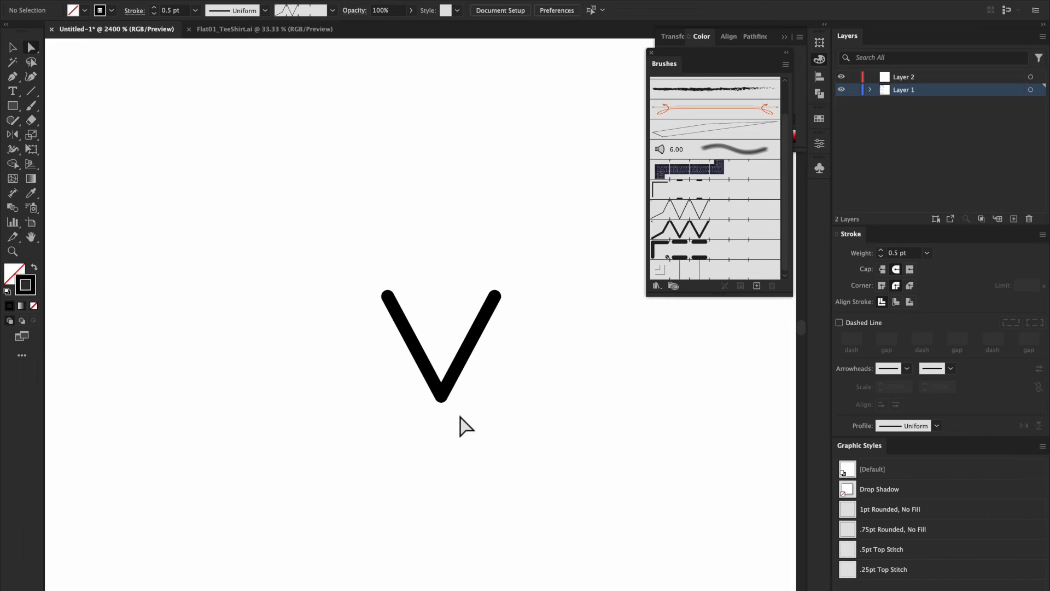
pyautogui.moveTo(459, 412); pyautogui.dragTo(425, 381)
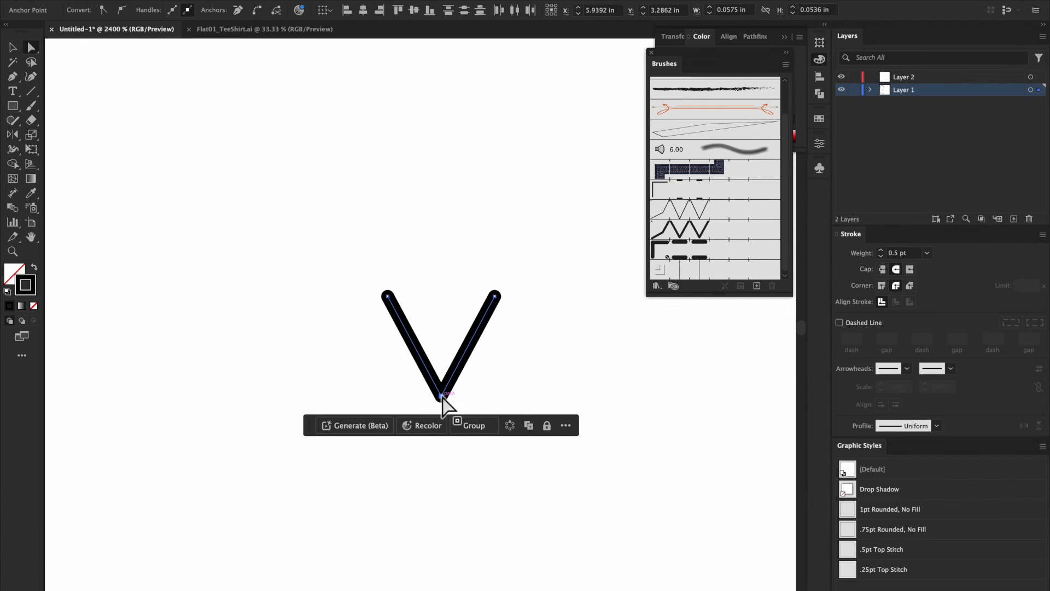
pyautogui.rightClick(441, 396)
pyautogui.click(474, 441)
pyautogui.click(466, 283)
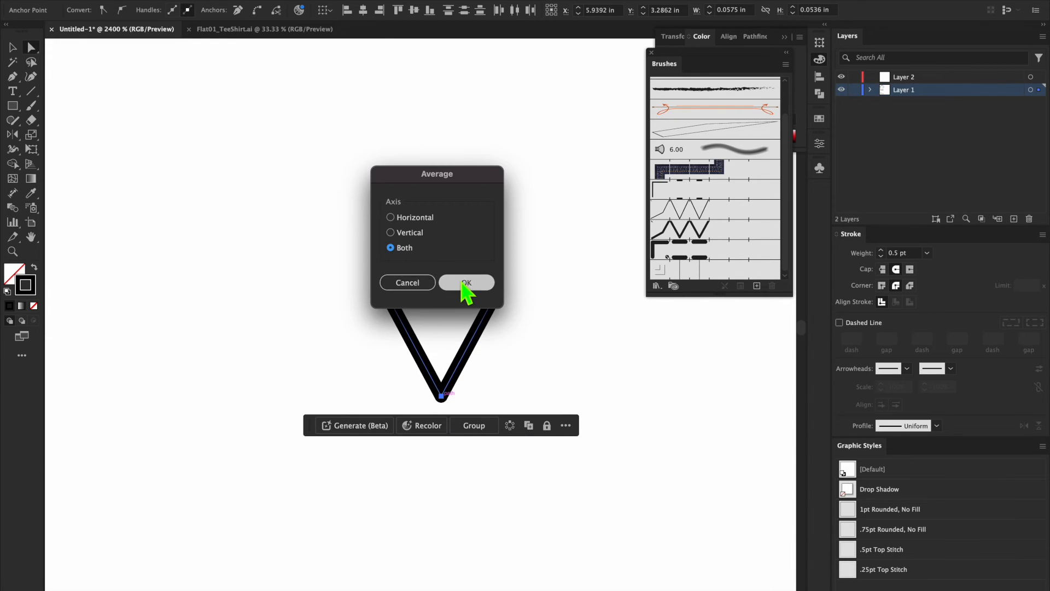
pyautogui.rightClick(442, 395)
pyautogui.click(467, 430)
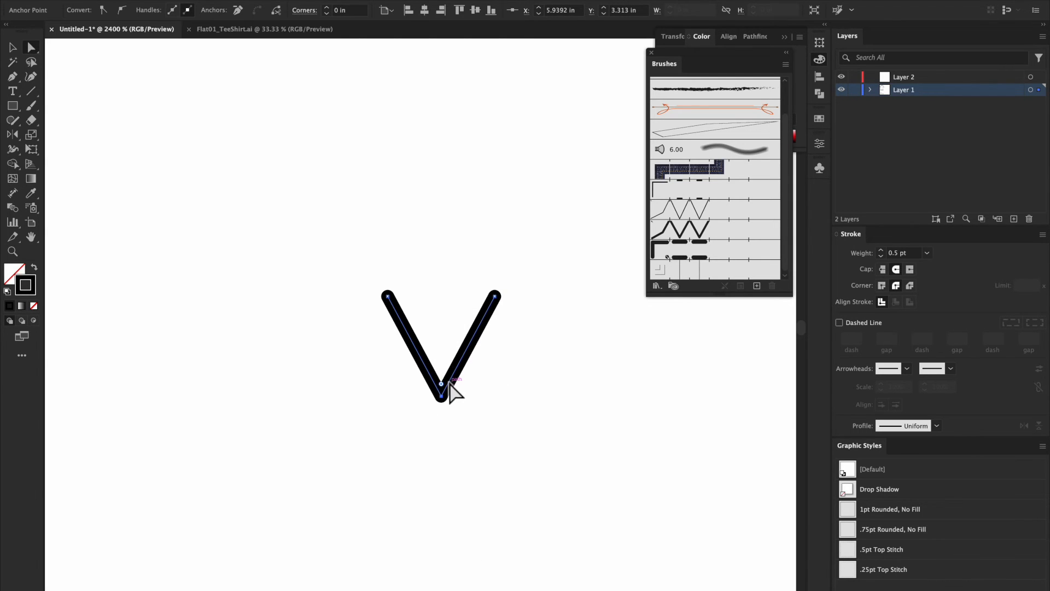
# - Move the joined V slightly upward and to the right as one path, and deselect it
pyautogui.press('v')
pyautogui.click(525, 373)
pyautogui.moveTo(474, 346)
pyautogui.mouseDown()
pyautogui.moveTo(445, 339)
pyautogui.moveTo(509, 375)
pyautogui.moveTo(468, 348)
pyautogui.mouseUp()
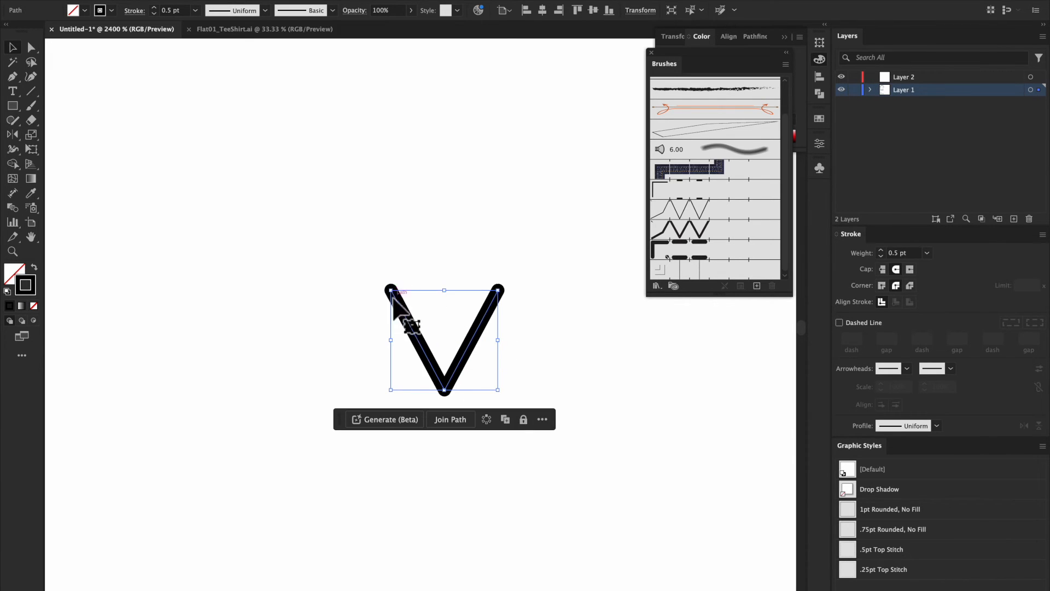
pyautogui.click(540, 313)
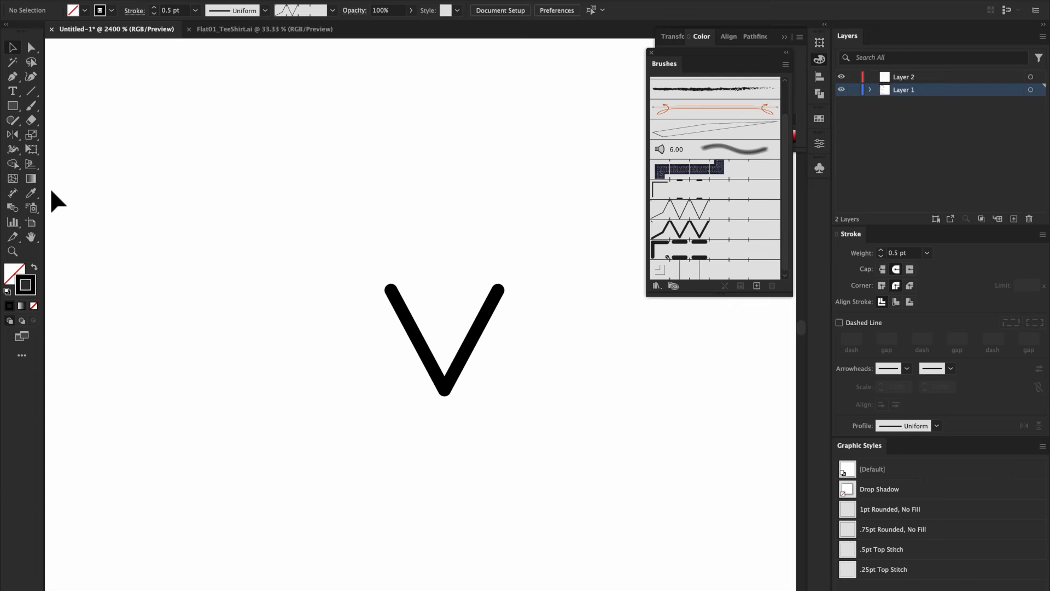
# - Draw a rectangle without fill or stroke, about 0.06 by 0.05 in, snapped to the V's upper endpoints and lower vertex
pyautogui.press('m')
pyautogui.click(33, 305)
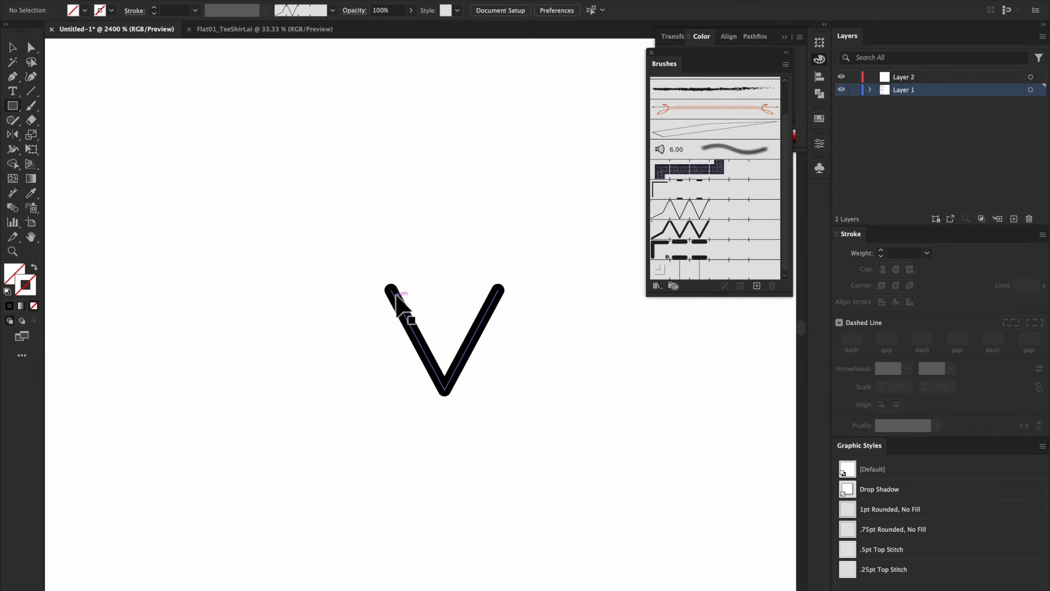
pyautogui.hotkey('ctrl', '=')
pyautogui.hotkey('ctrl', '=')
pyautogui.hotkey('ctrl', '=')
pyautogui.hscroll(4, 396, 295)
pyautogui.scroll(1, 397, 296)
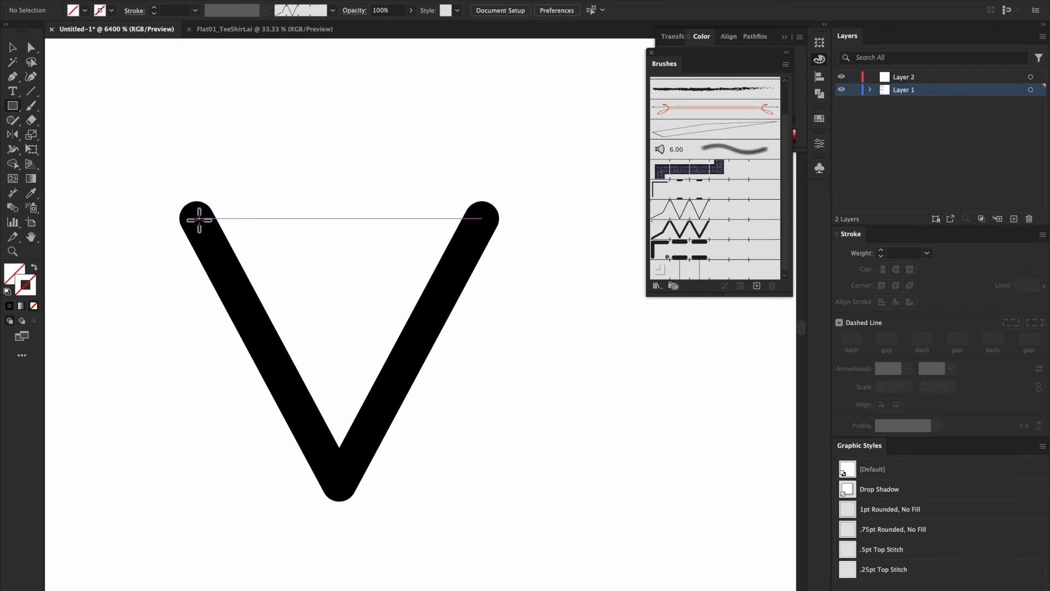
pyautogui.moveTo(197, 219); pyautogui.dragTo(477, 485)
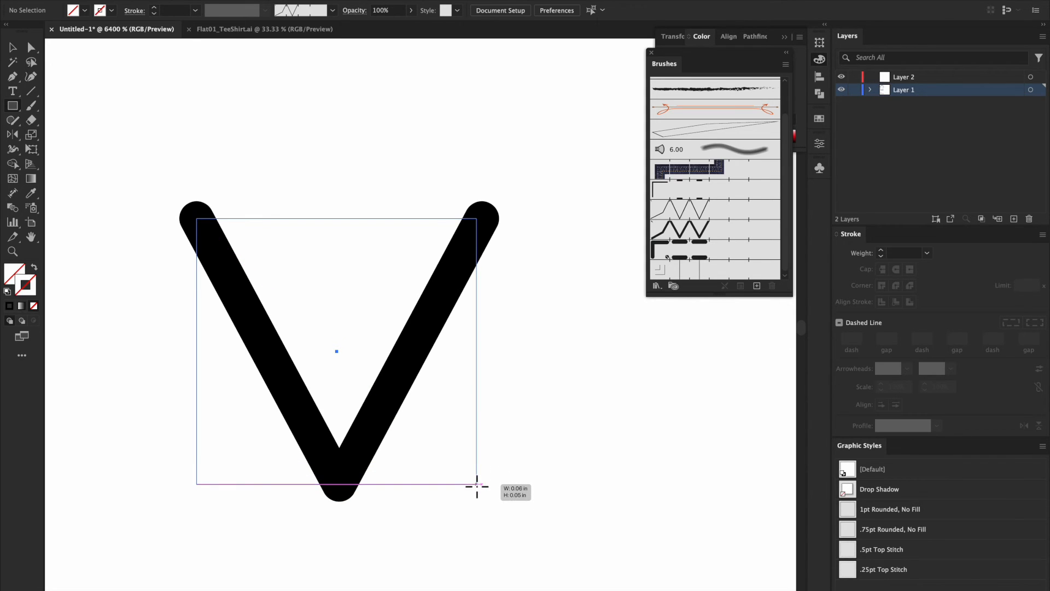
pyautogui.moveTo(477, 485); pyautogui.dragTo(482, 483)
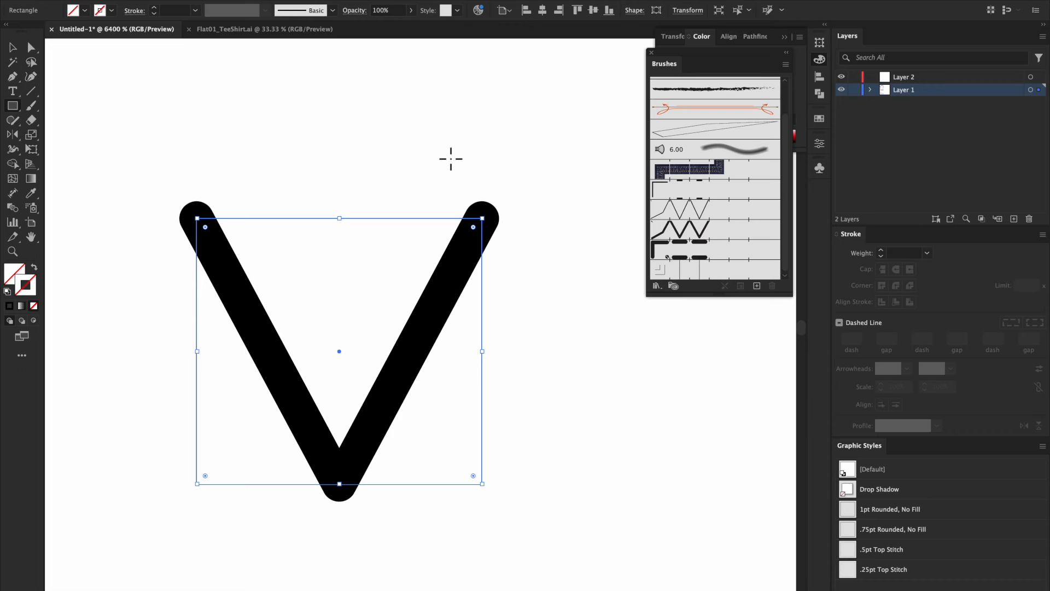
# - Check the rectangle's alignment with the V in Outline view and return to Preview using CPU rendering
pyautogui.hotkey('ctrl', 'y')
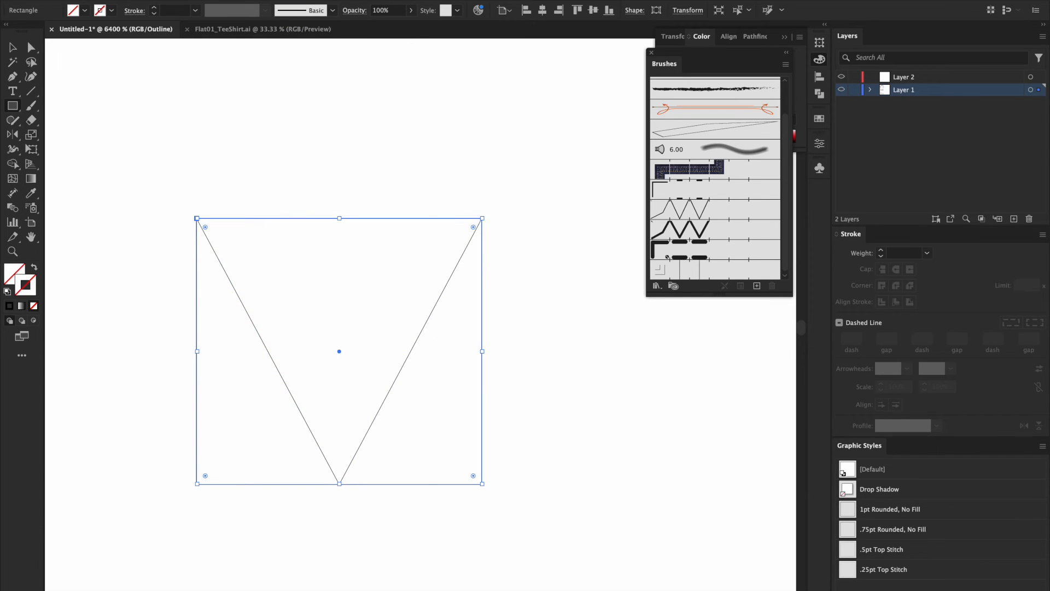
pyautogui.click(273, 0)
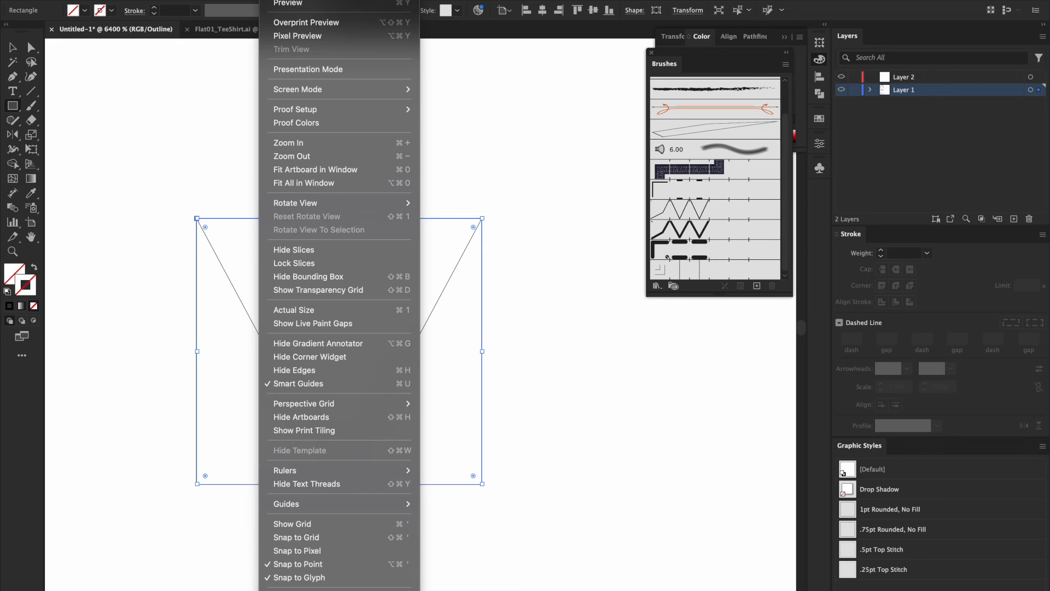
pyautogui.click(296, 5)
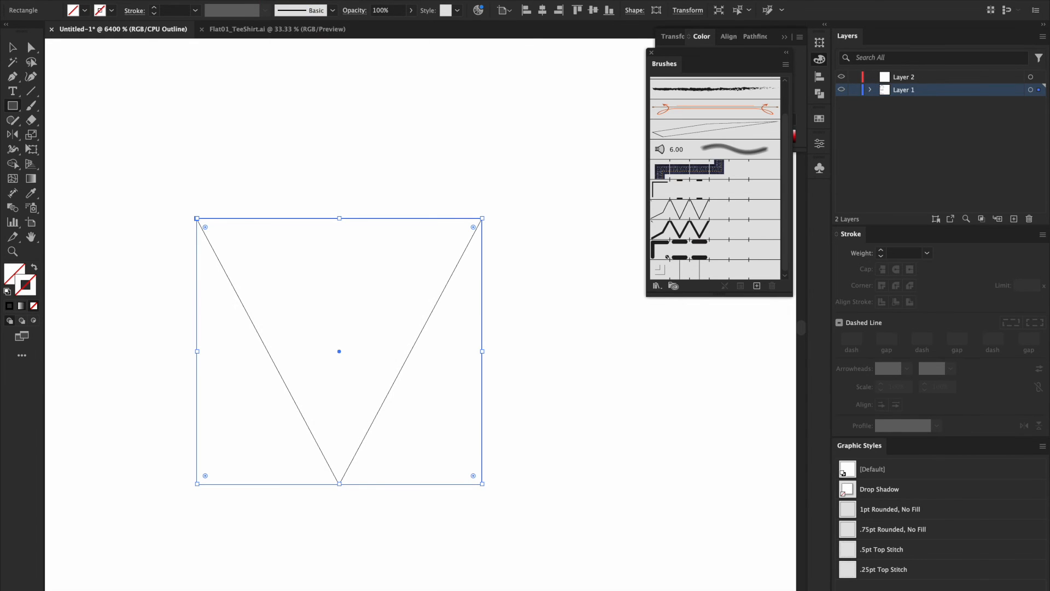
pyautogui.click(295, 1)
pyautogui.click(290, 5)
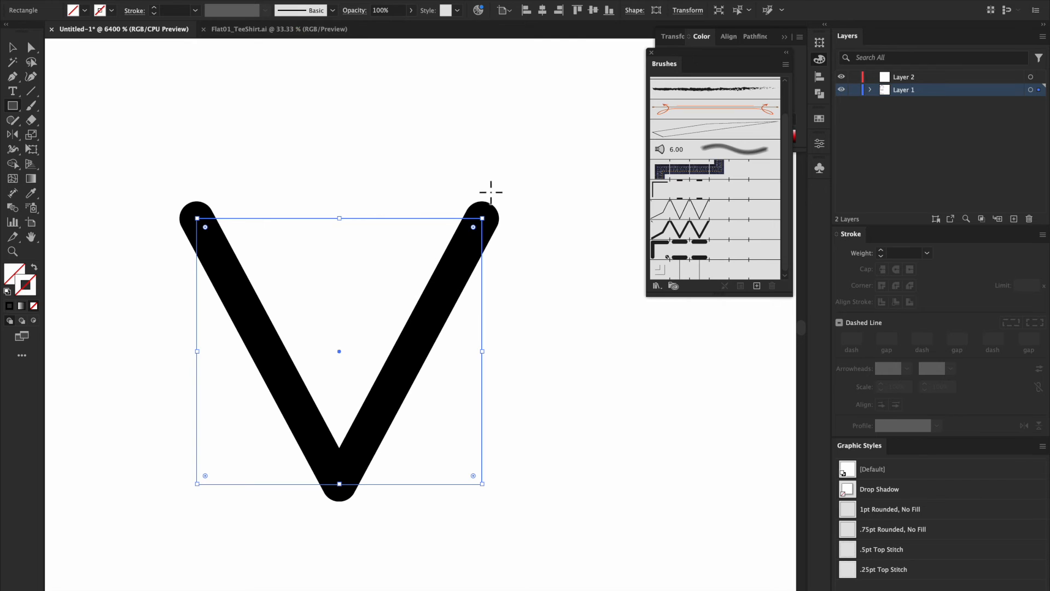
# - Send the invisible rectangle behind the V to serve as the pattern tile's boundary, and clear the selection
pyautogui.press('v')
pyautogui.click(535, 228)
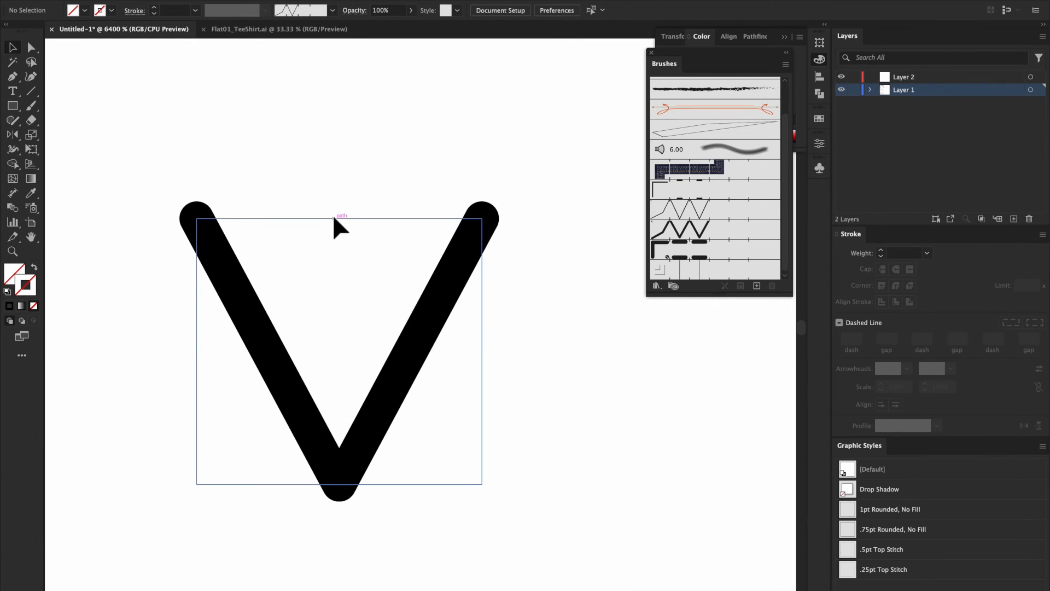
pyautogui.click(334, 216)
pyautogui.rightClick(334, 216)
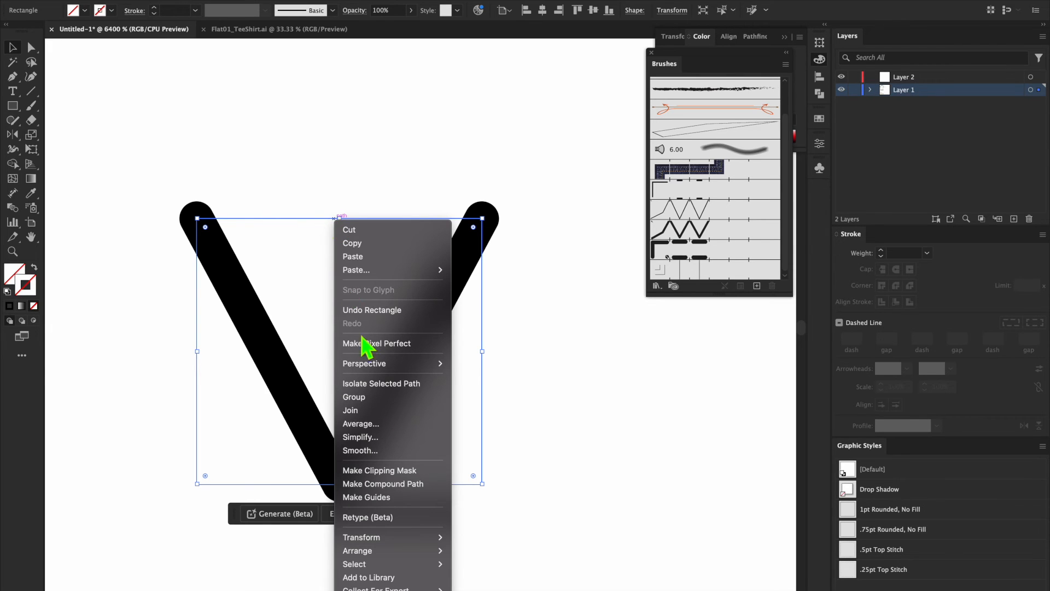
pyautogui.moveTo(381, 568)
pyautogui.moveTo(375, 552)
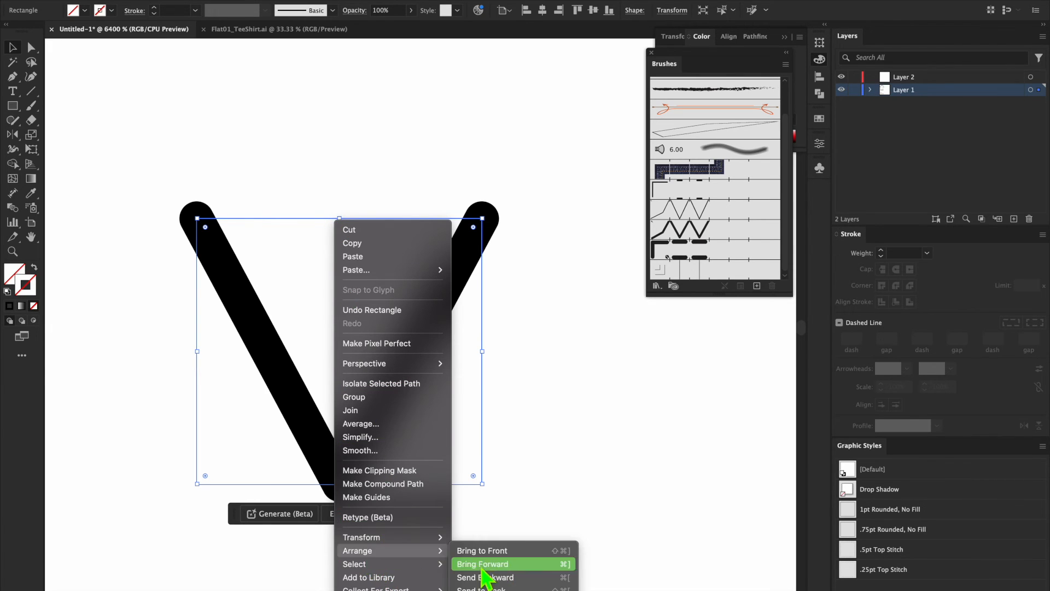
pyautogui.click(482, 588)
pyautogui.click(577, 383)
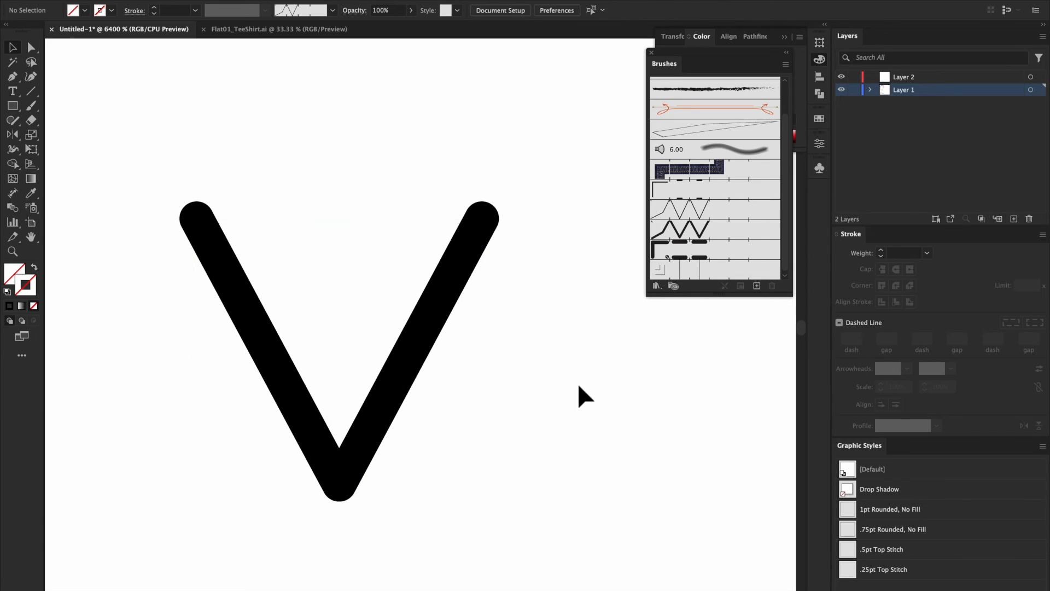
# - Create a new pattern brush from the V and its bounding rectangle, with the colorization method set to Tints
pyautogui.moveTo(148, 157); pyautogui.dragTo(549, 550)
pyautogui.moveTo(439, 306)
pyautogui.mouseDown()
pyautogui.moveTo(769, 239)
pyautogui.moveTo(788, 276)
pyautogui.mouseUp()
pyautogui.click(390, 283)
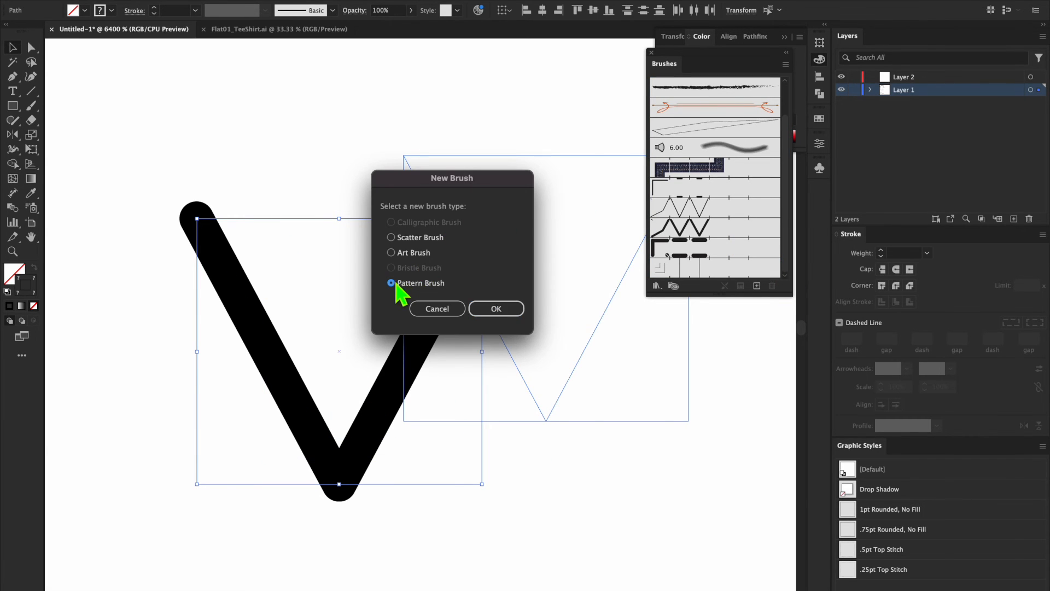
pyautogui.click(497, 308)
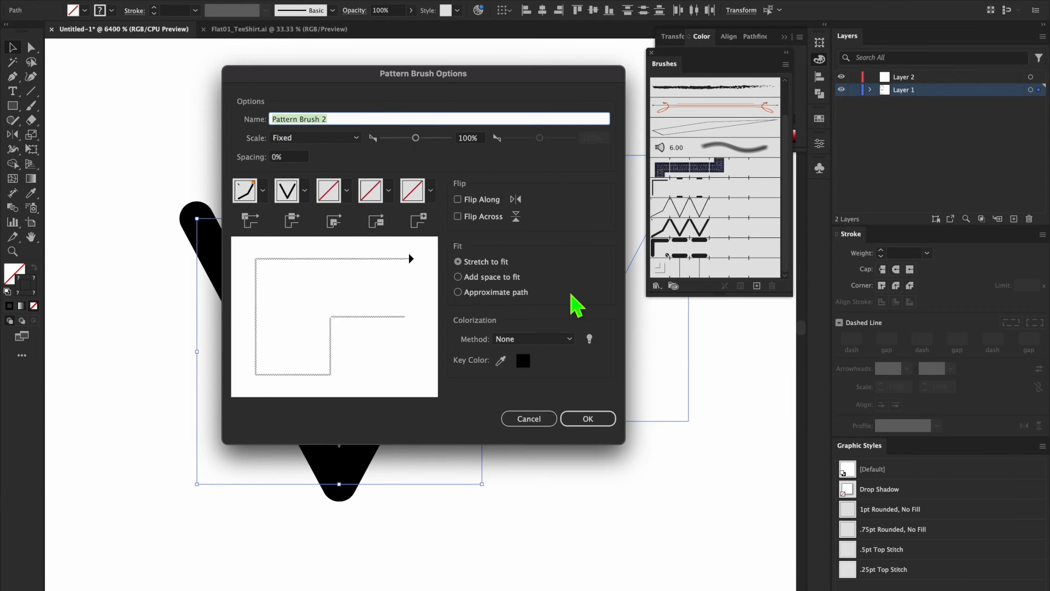
pyautogui.click(547, 340)
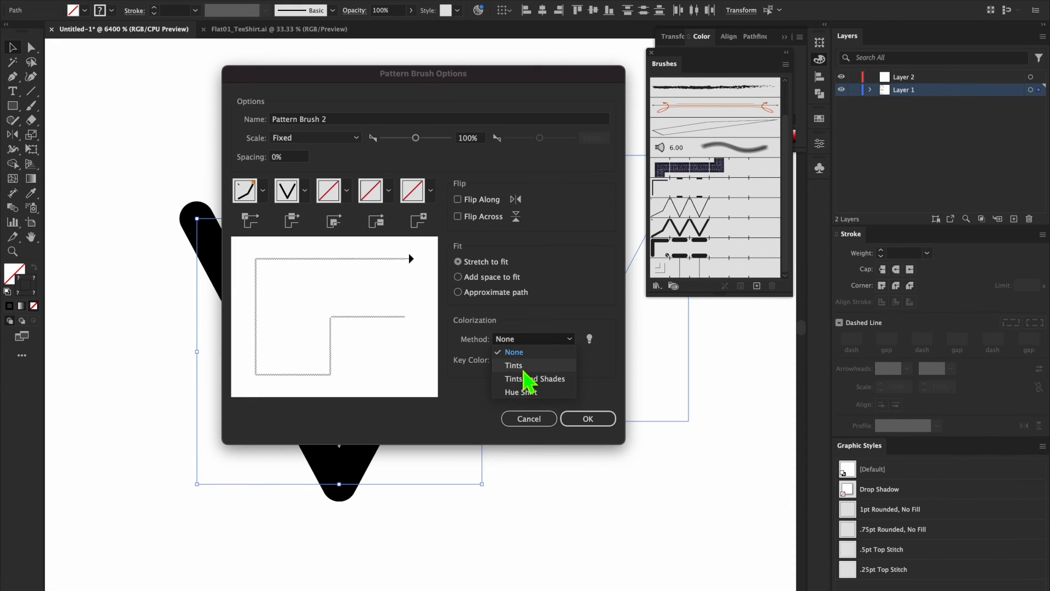
pyautogui.click(525, 365)
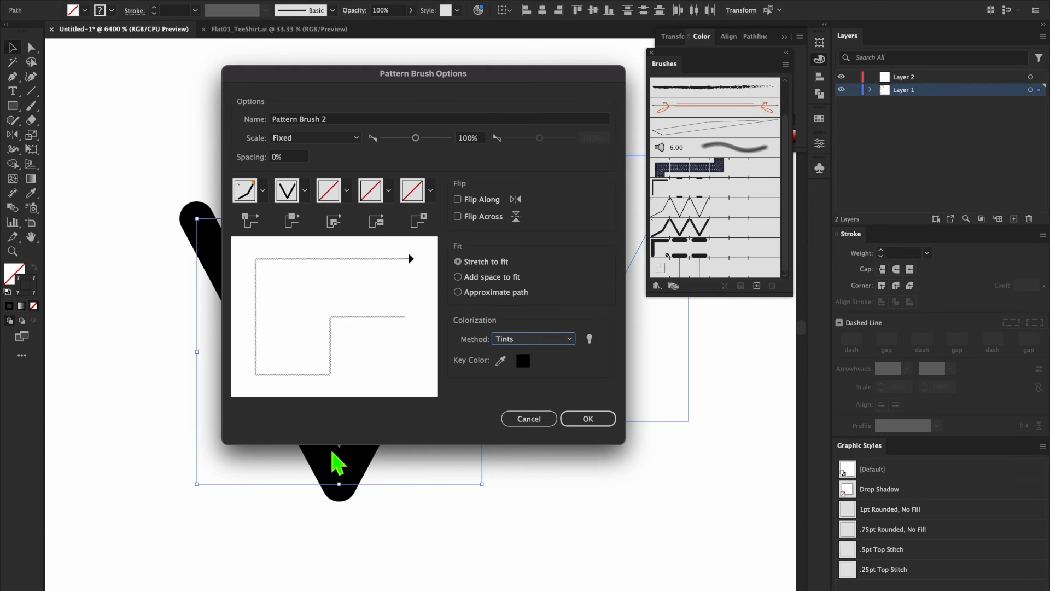
pyautogui.click(587, 418)
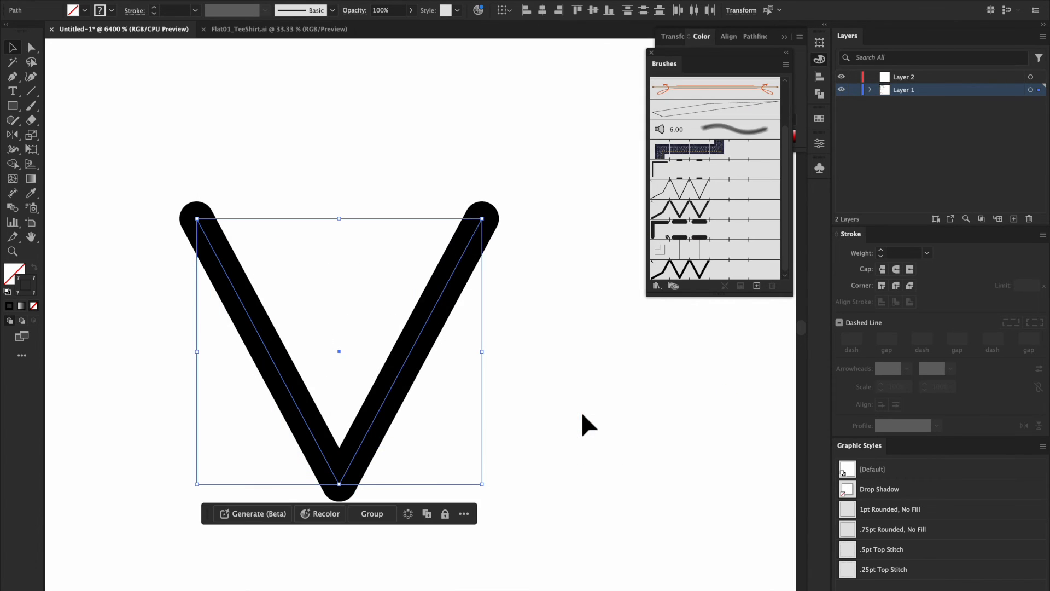
# - Paint a long curved test stroke in the empty area beside the T-shirt using the new zigzag brush
pyautogui.hotkey('ctrl', '-')
pyautogui.hotkey('ctrl', '-')
pyautogui.hotkey('ctrl', '-')
pyautogui.hotkey('ctrl', '-')
pyautogui.hotkey('ctrl', '-')
pyautogui.hotkey('ctrl', '-')
pyautogui.hotkey('ctrl', '-')
pyautogui.hotkey('ctrl', '-')
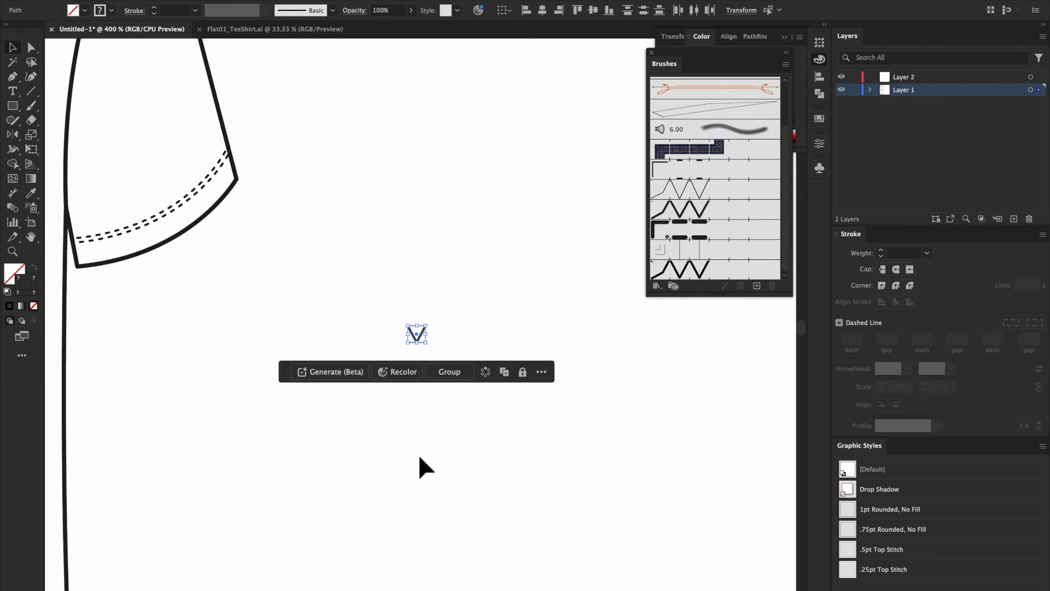
pyautogui.hscroll(5, 425, 465)
pyautogui.press('b')
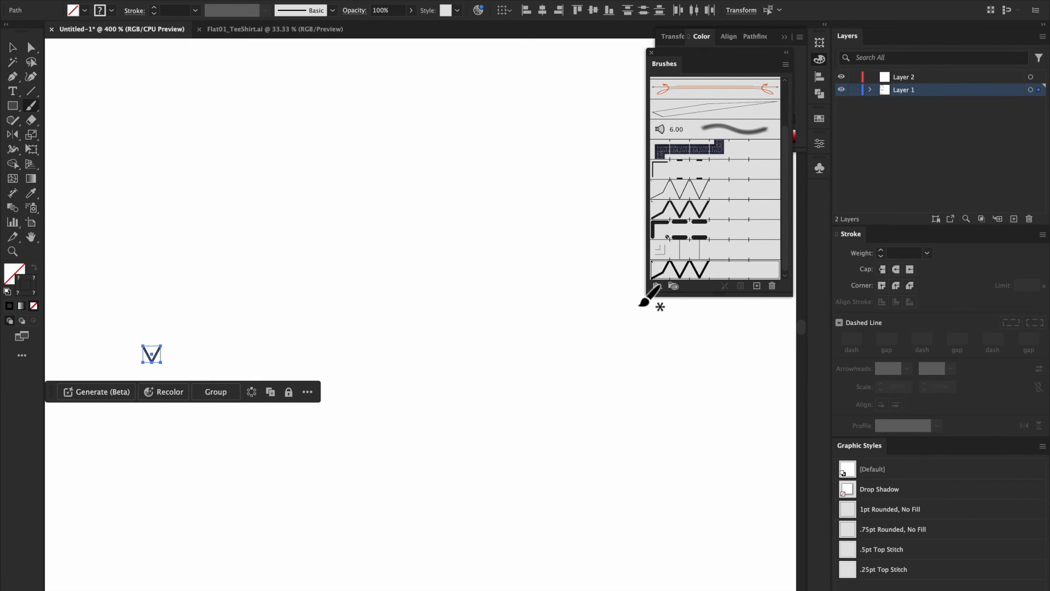
pyautogui.click(677, 273)
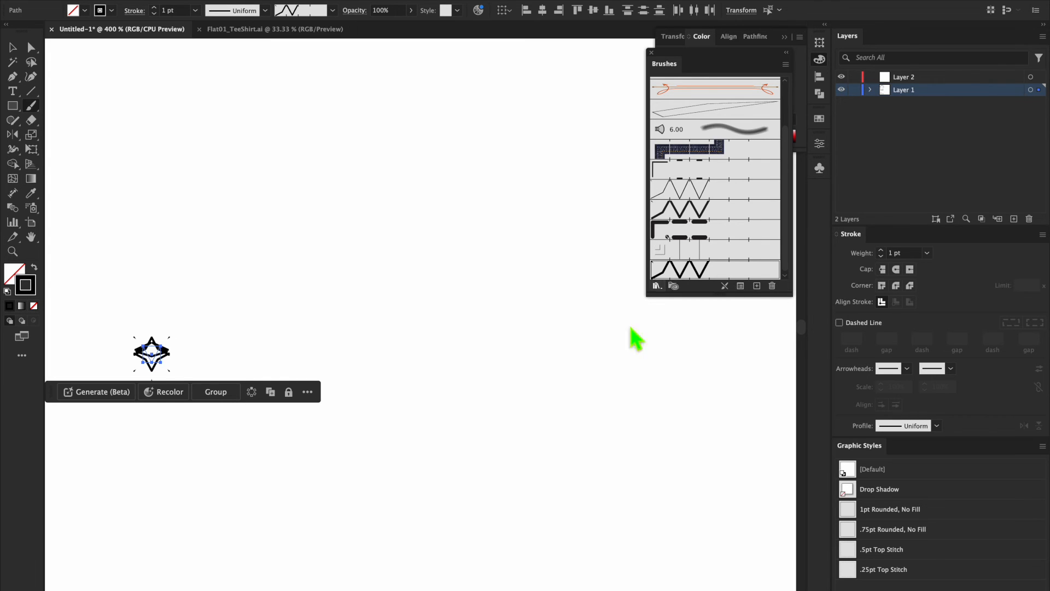
pyautogui.moveTo(219, 156)
pyautogui.mouseDown()
pyautogui.moveTo(567, 537)
pyautogui.moveTo(564, 555)
pyautogui.mouseUp()
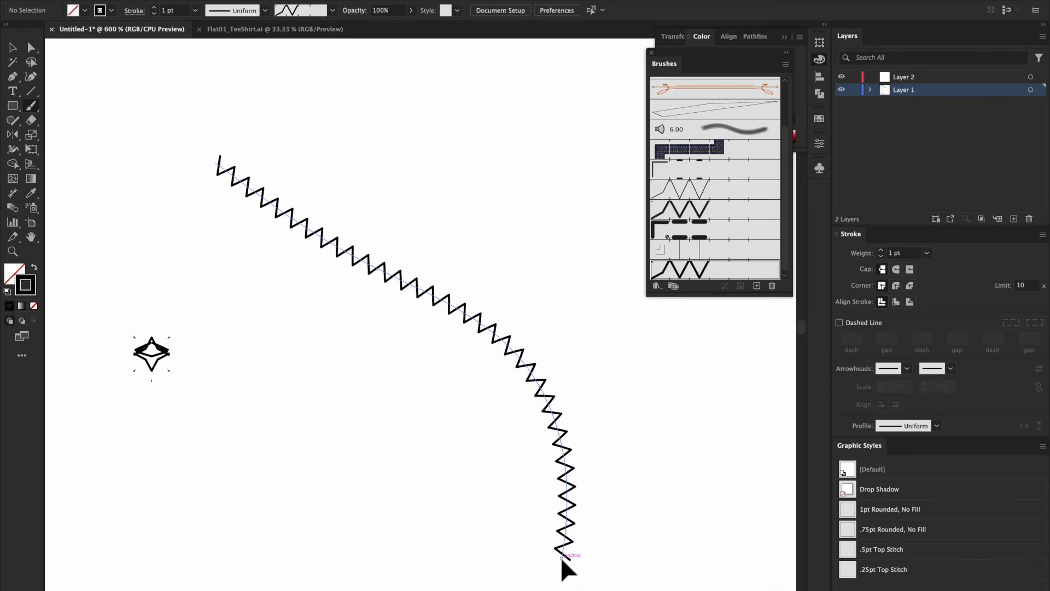
# - Examine the joins between the zigzag tiles along the test stroke up close
pyautogui.hotkey('ctrl', '=')
pyautogui.hotkey('ctrl', '=')
pyautogui.hotkey('ctrl', '=')
pyautogui.hotkey('ctrl', '=')
pyautogui.hotkey('ctrl', '=')
pyautogui.scroll(5, 569, 519)
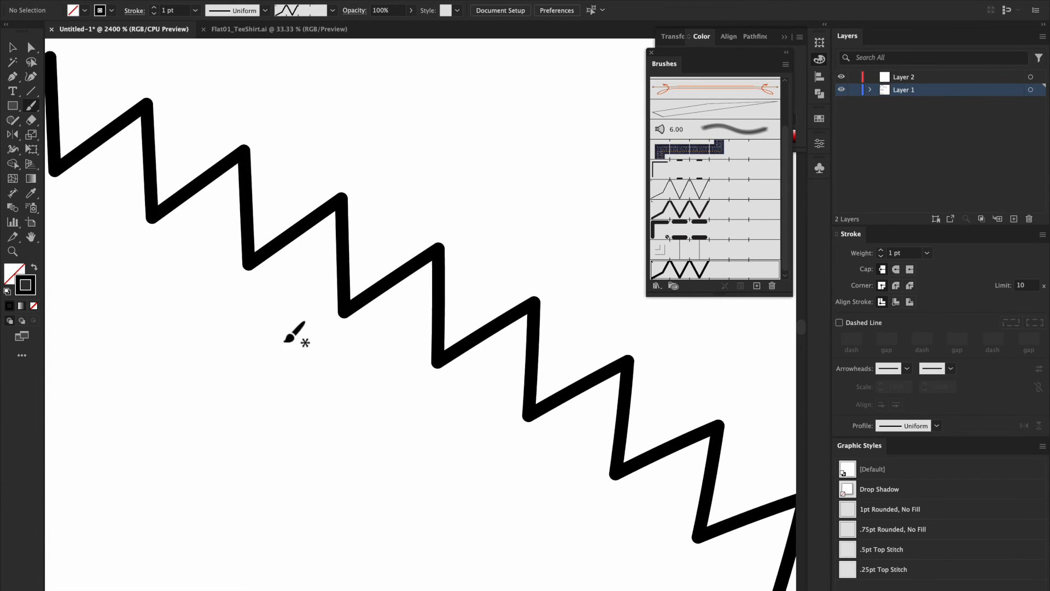
pyautogui.scroll(-10, 428, 349)
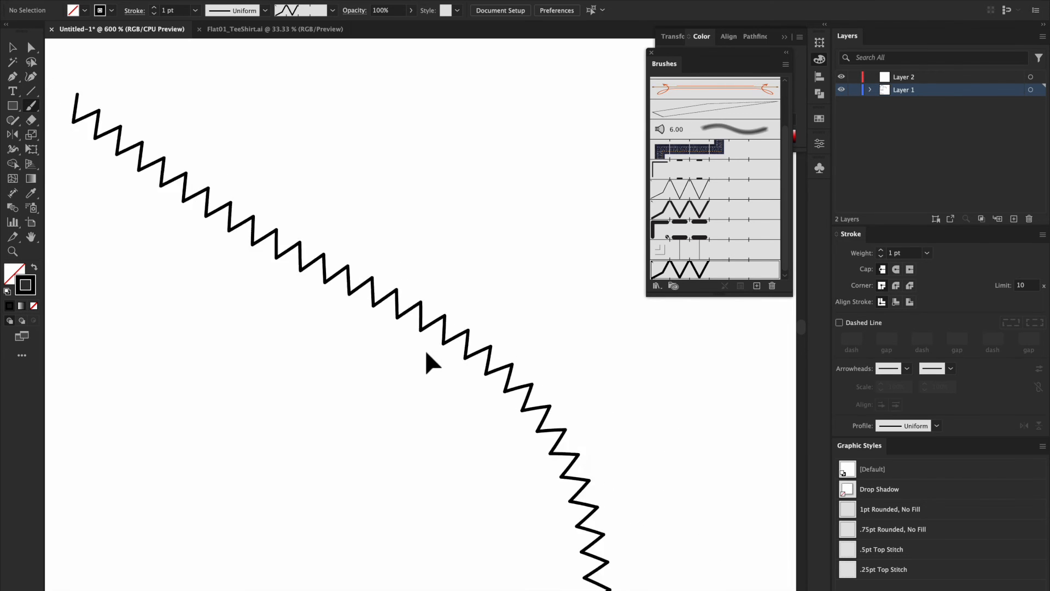
# - Scale the zigzag test stroke down to a flatter, shorter curve and move it upward
pyautogui.press('v')
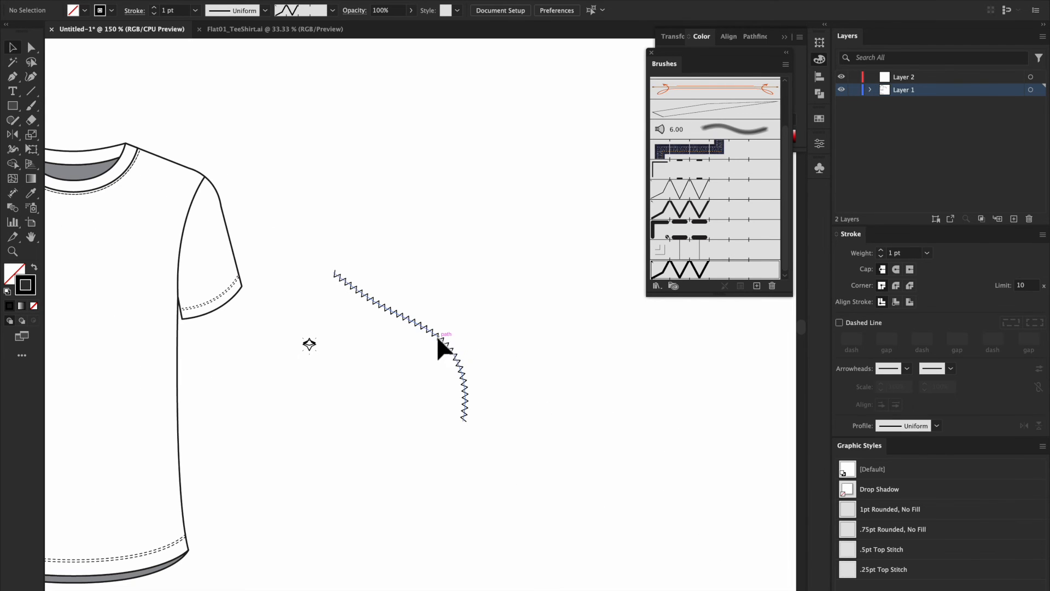
pyautogui.click(436, 336)
pyautogui.moveTo(467, 272)
pyautogui.mouseDown()
pyautogui.moveTo(429, 356)
pyautogui.moveTo(455, 378)
pyautogui.mouseUp()
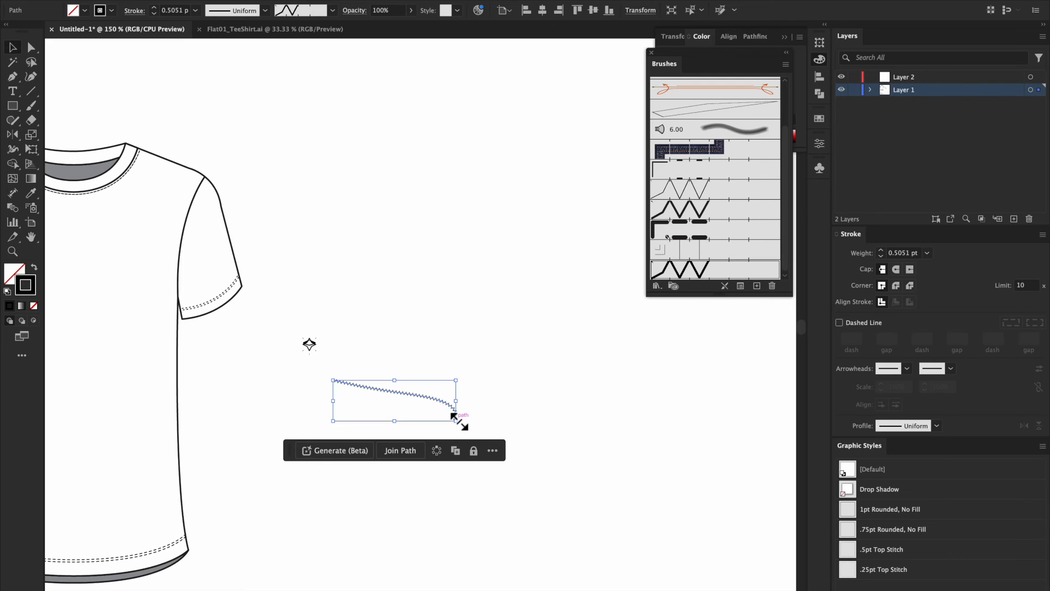
pyautogui.moveTo(425, 396); pyautogui.dragTo(450, 274)
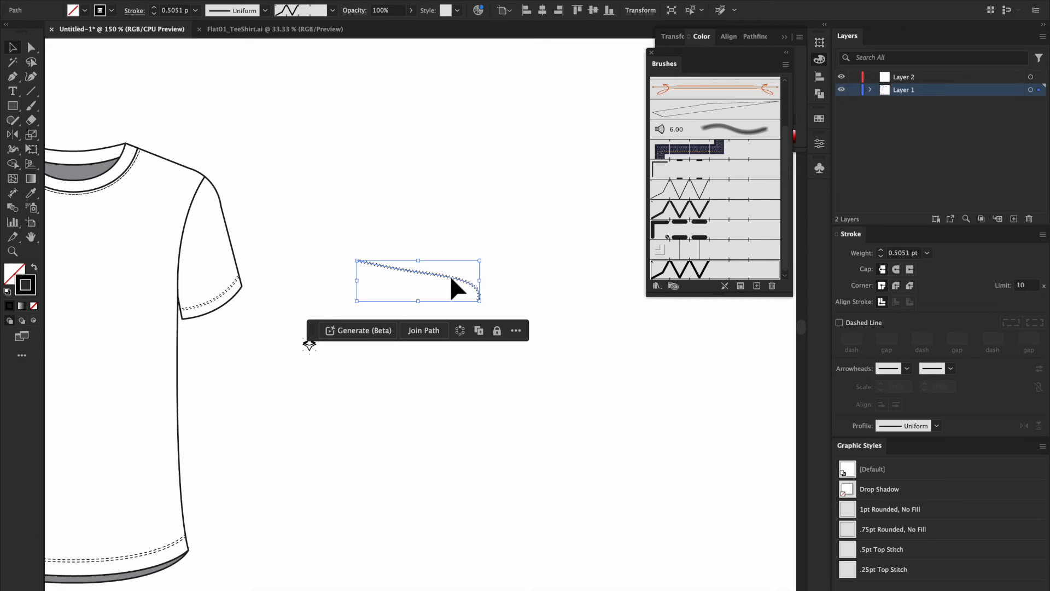
# - Delete the zigzag test stroke and the leftover V artwork beside the T-shirt, and bring the whole T-shirt body into view
pyautogui.press('Delete')
pyautogui.moveTo(293, 320); pyautogui.dragTo(327, 361)
pyautogui.press('Delete')
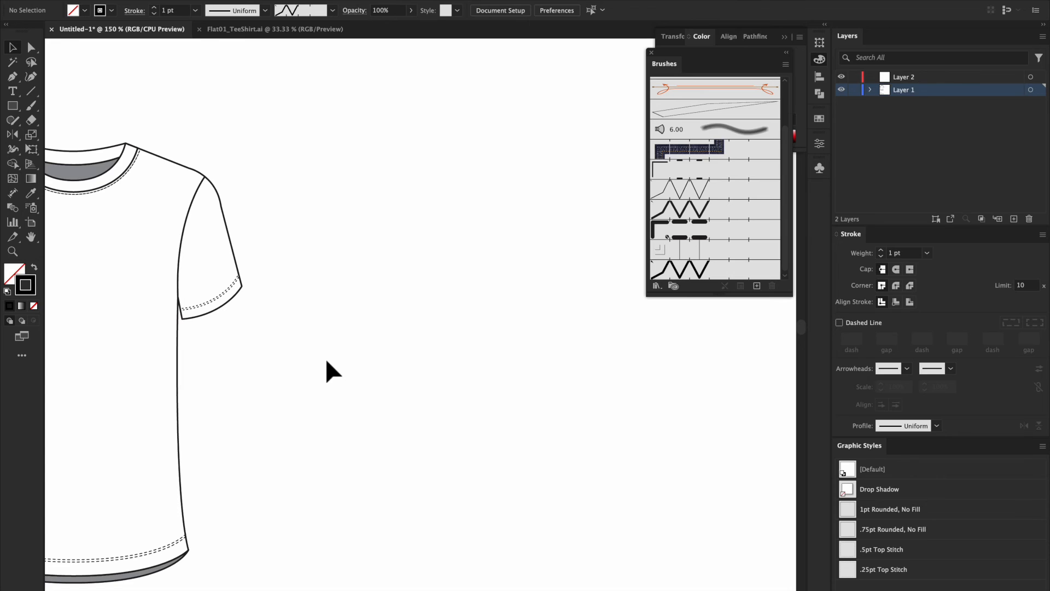
pyautogui.hscroll(-3, 326, 357)
pyautogui.scroll(-1, 326, 357)
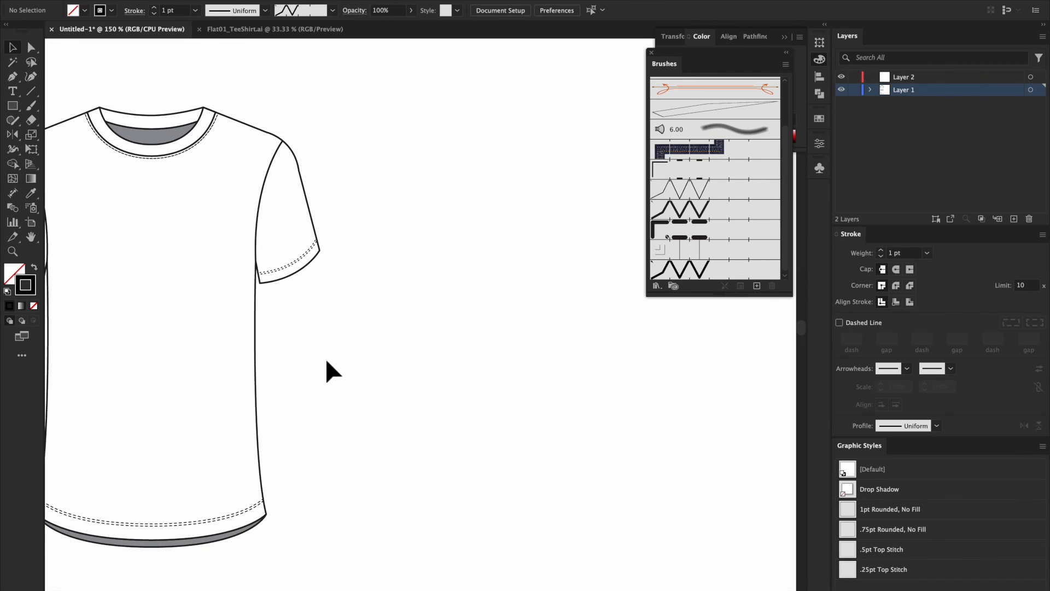
pyautogui.scroll(-3, 326, 372)
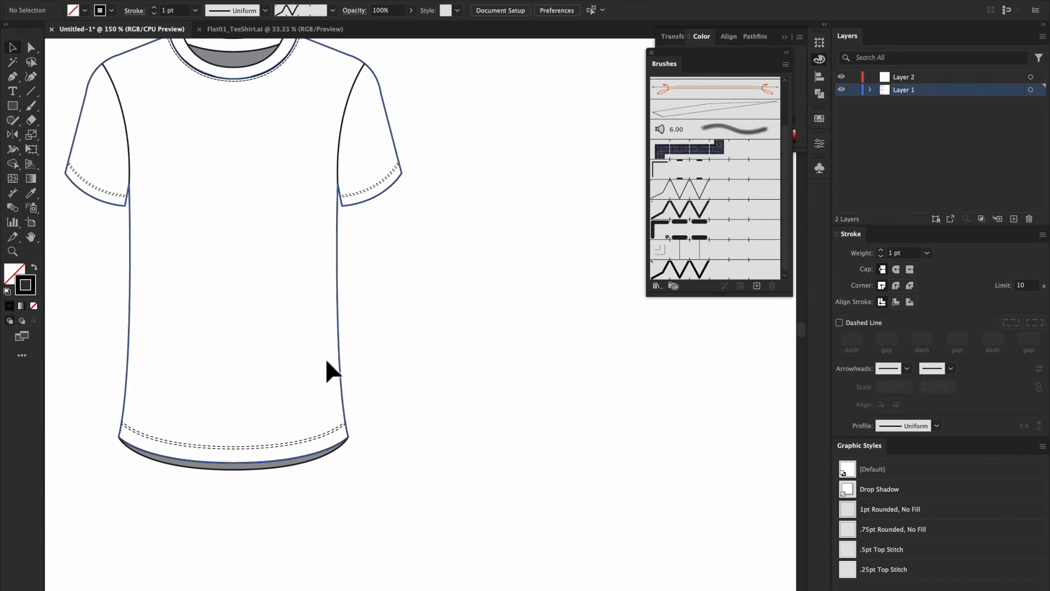
# - Create a rectangle 0.02 in wide and 0.08 in high in the empty area beside the T-shirt
pyautogui.hotkey('ctrl', '-')
pyautogui.hotkey('ctrl', '-')
pyautogui.hotkey('ctrl', '-')
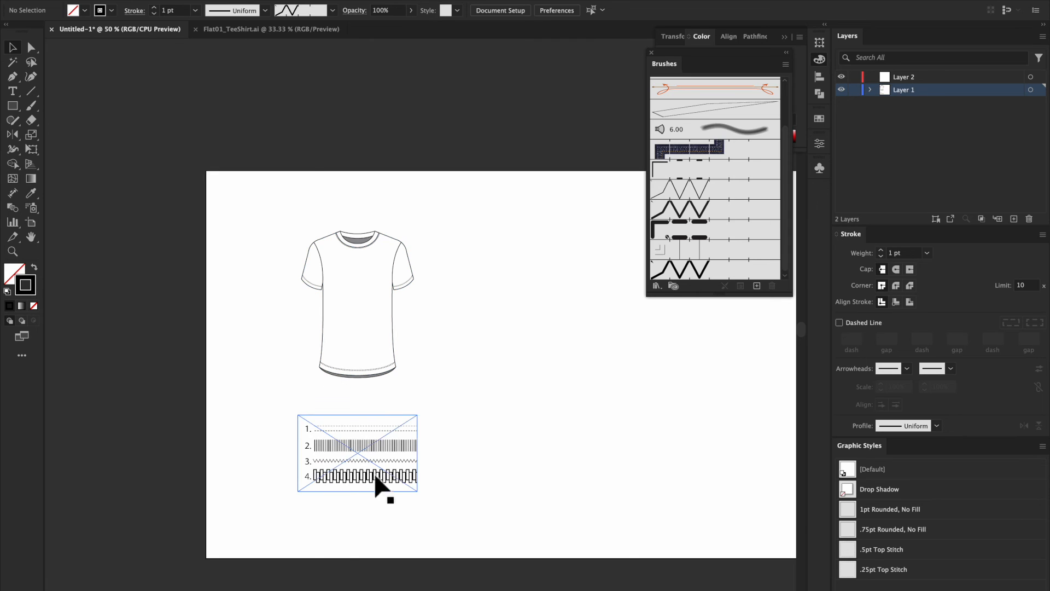
pyautogui.hscroll(5, 494, 393)
pyautogui.scroll(-2, 494, 392)
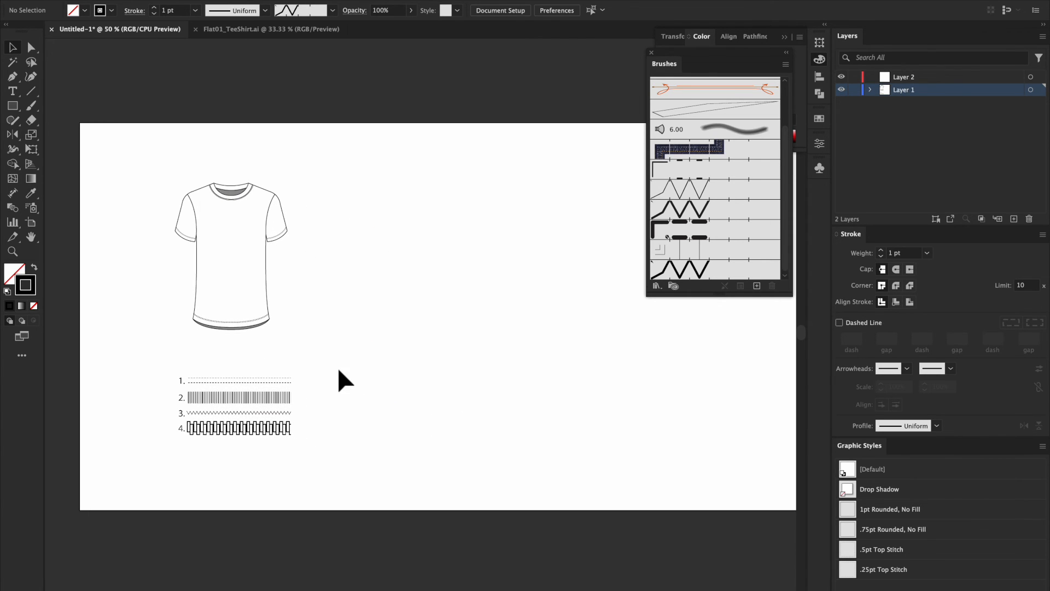
pyautogui.press('m')
pyautogui.press('super+minus')
pyautogui.press('super+minus')
pyautogui.press('super+minus')
pyautogui.press('super+equal')
pyautogui.press('super+equal')
pyautogui.press('super+equal')
pyautogui.press('super+equal')
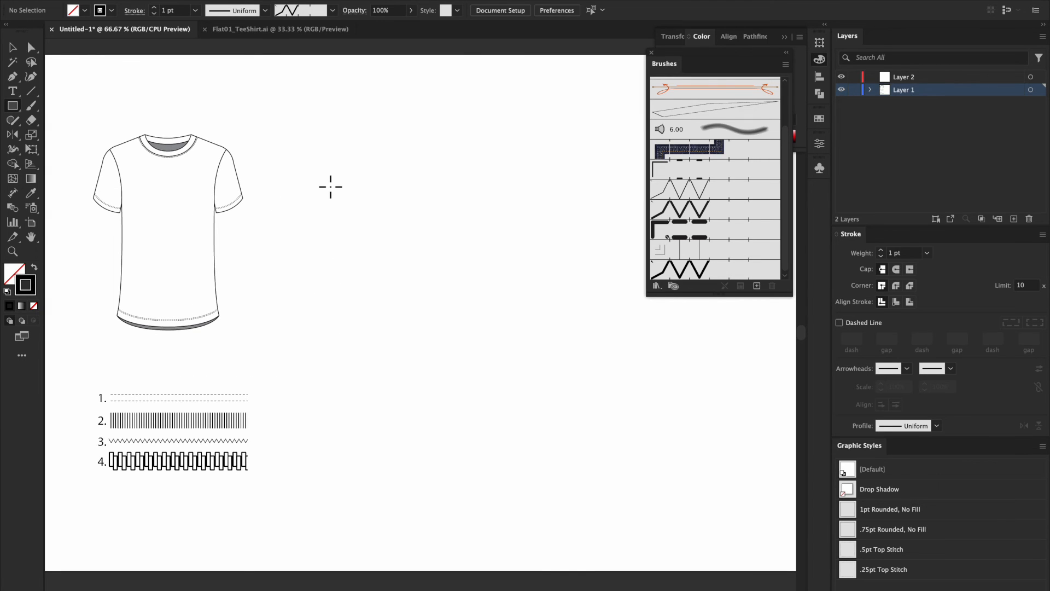
pyautogui.click(379, 224)
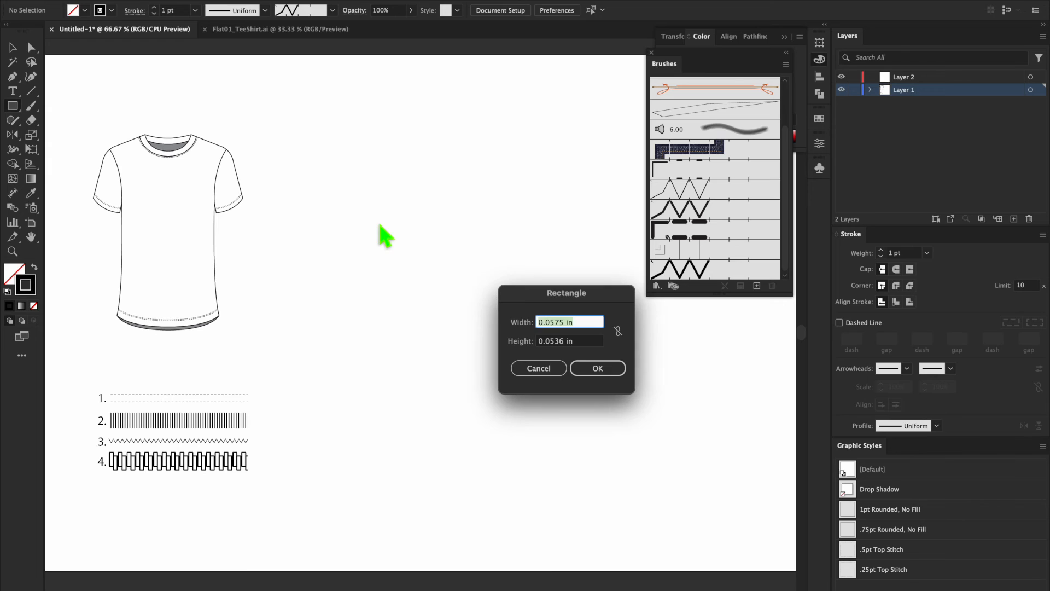
pyautogui.moveTo(520, 295); pyautogui.dragTo(373, 203)
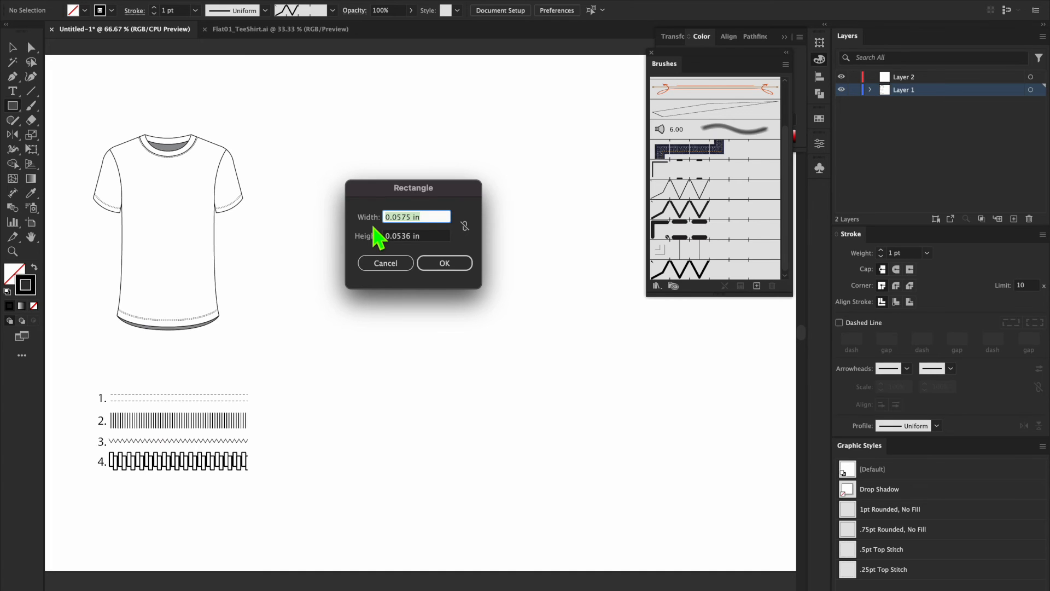
pyautogui.press('BackSpace')
pyautogui.click(398, 237)
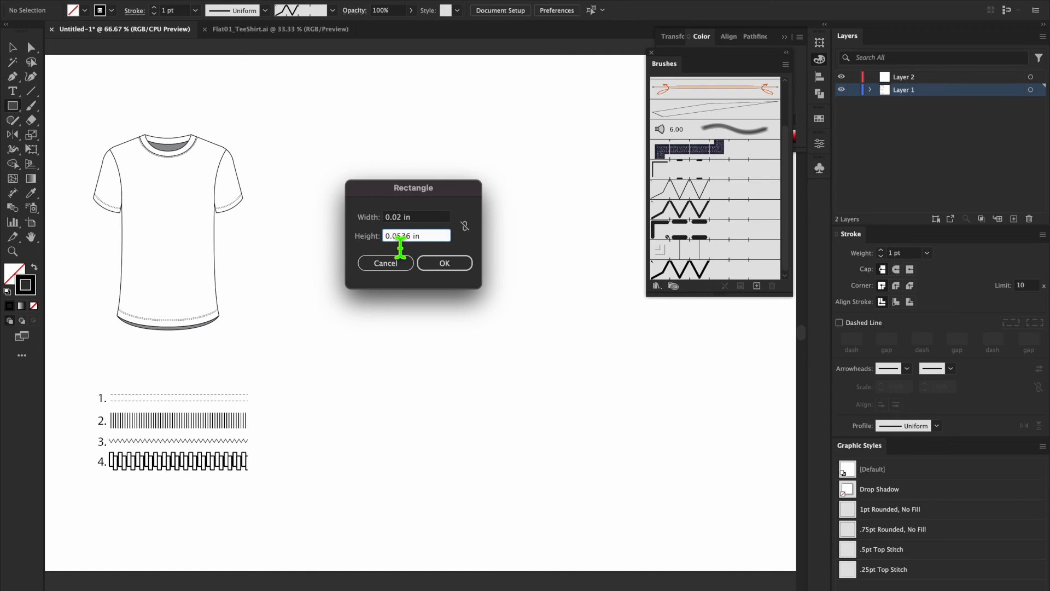
pyautogui.press('BackSpace')
pyautogui.press('BackSpace')
pyautogui.press('BackSpace')
pyautogui.press('BackSpace')
pyautogui.write('02')
pyautogui.click(432, 263)
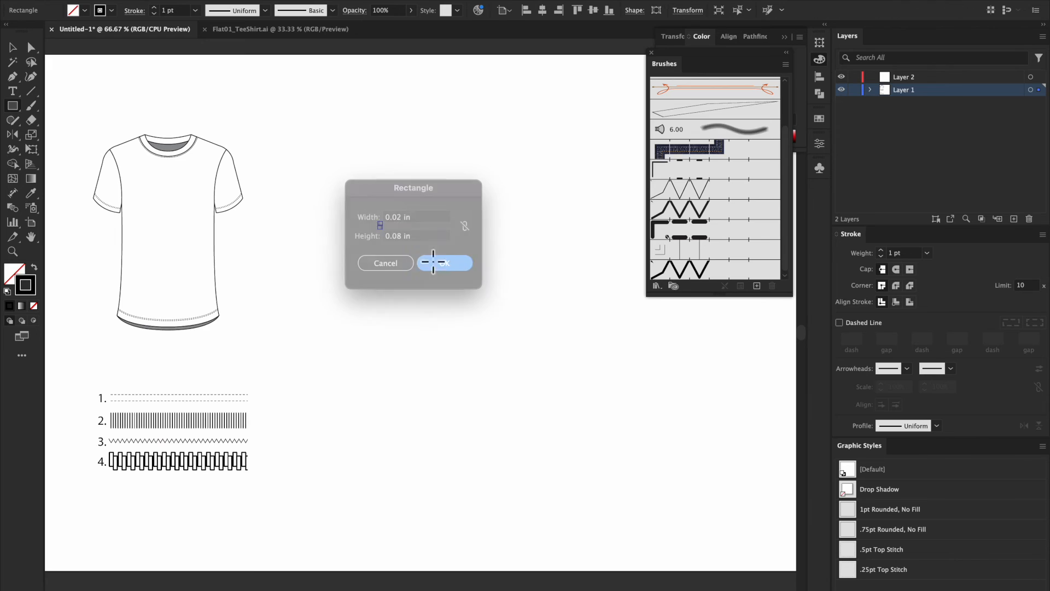
# - Give the small rectangle the default white fill and black stroke, and set its stroke weight to 0.5 pt
pyautogui.press('super+equal')
pyautogui.press('super+equal')
pyautogui.press('super+equal')
pyautogui.press('super+equal')
pyautogui.press('super+equal')
pyautogui.press('super+equal')
pyautogui.press('super+equal')
pyautogui.press('super+equal')
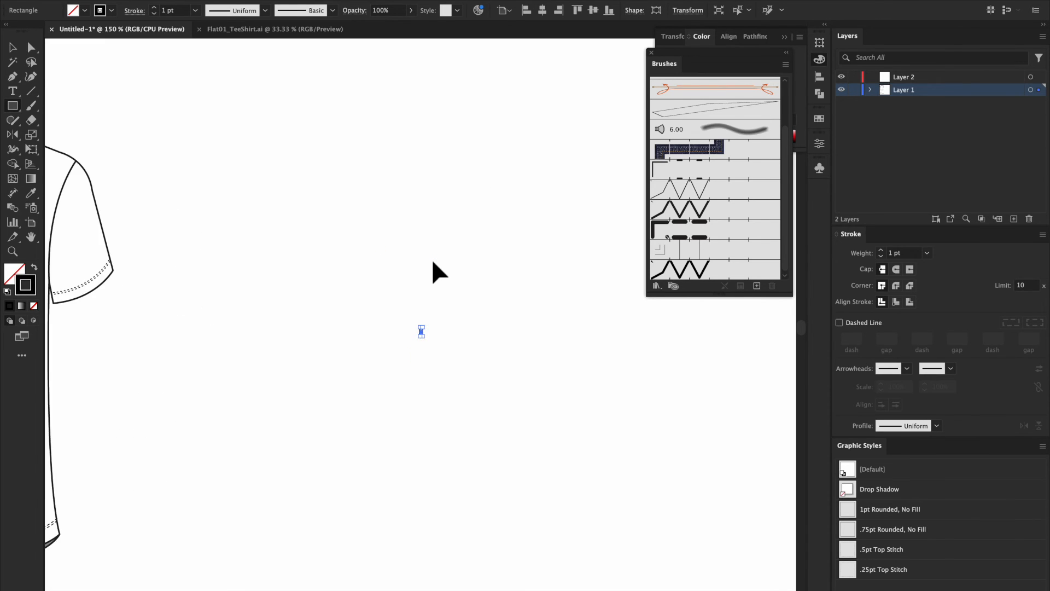
pyautogui.press('super+equal')
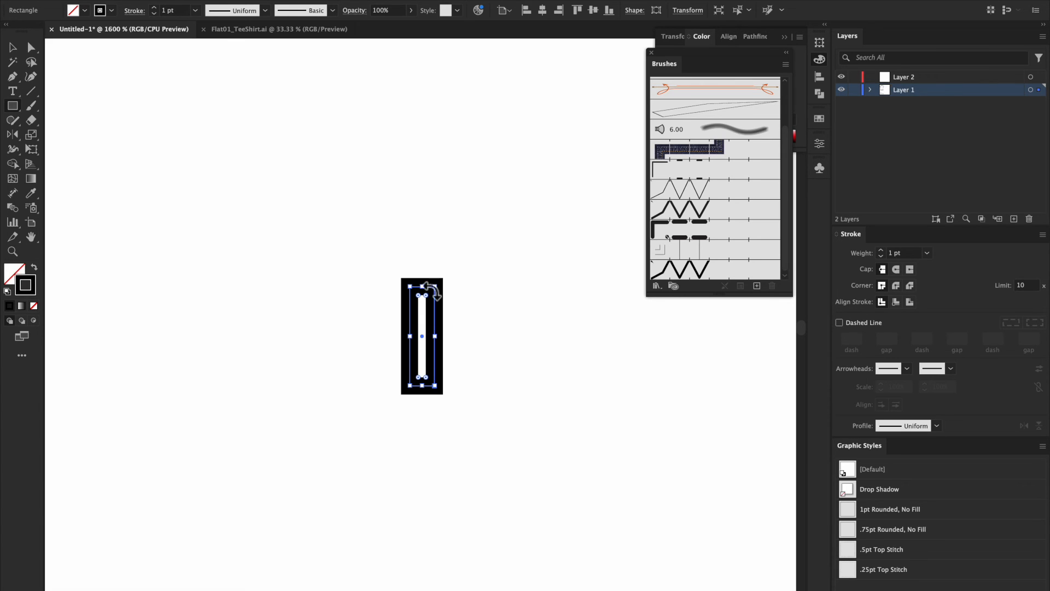
pyautogui.click(881, 256)
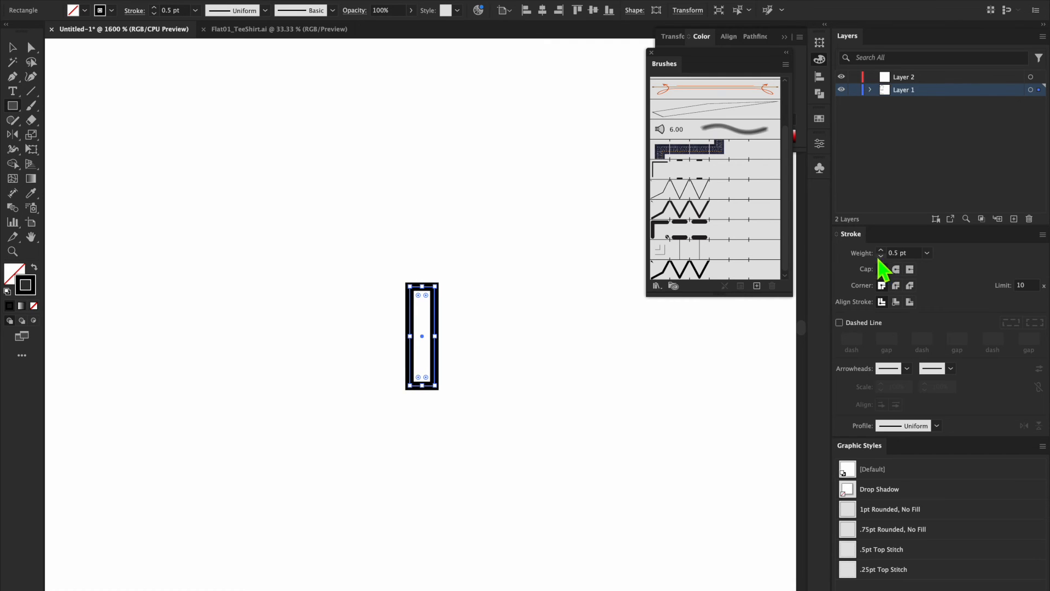
pyautogui.click(7, 291)
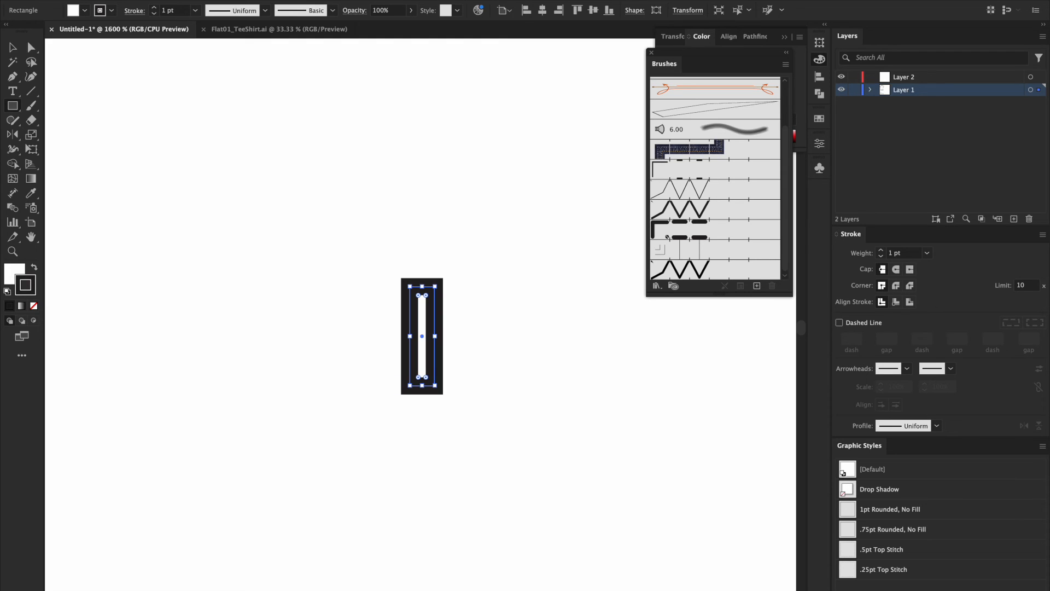
pyautogui.click(881, 256)
pyautogui.click(881, 256)
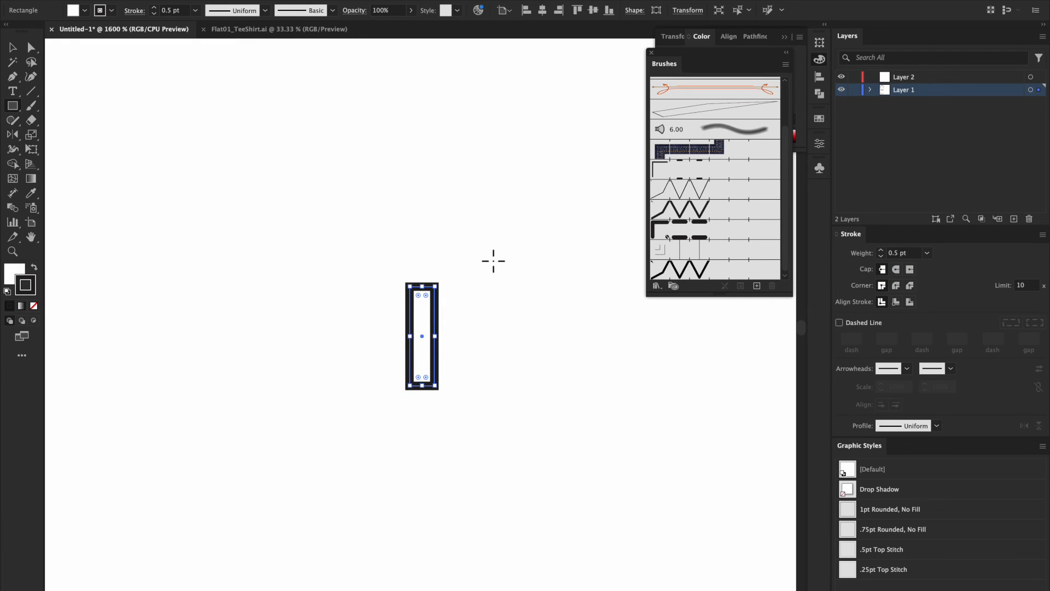
# - Duplicate the rectangle diagonally down to the right and shift the copy so the two adjoining vertical edges coincide
pyautogui.scroll(-5, 538, 433)
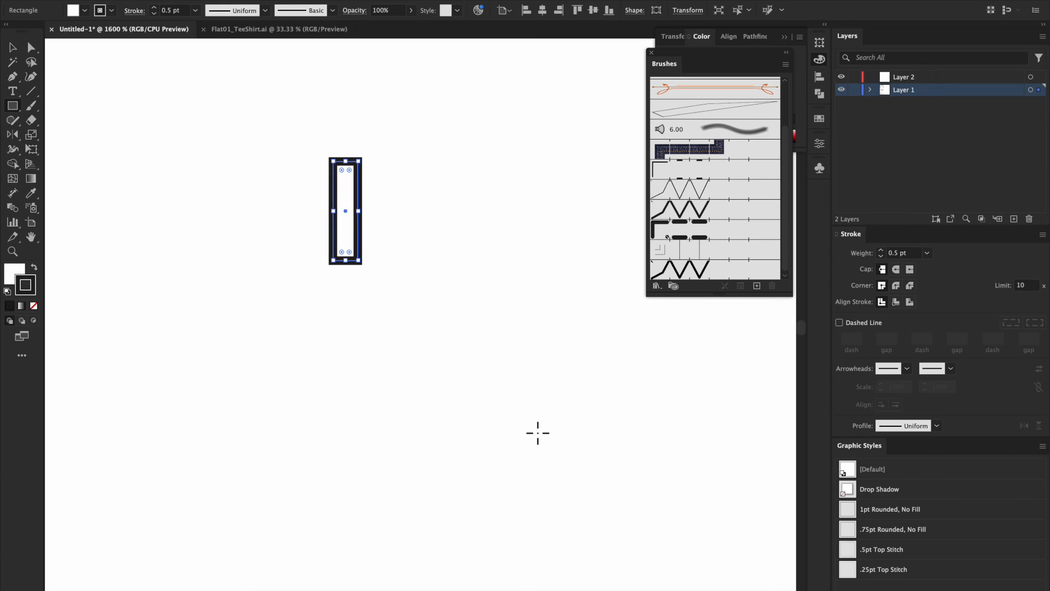
pyautogui.press('v')
pyautogui.click(456, 218)
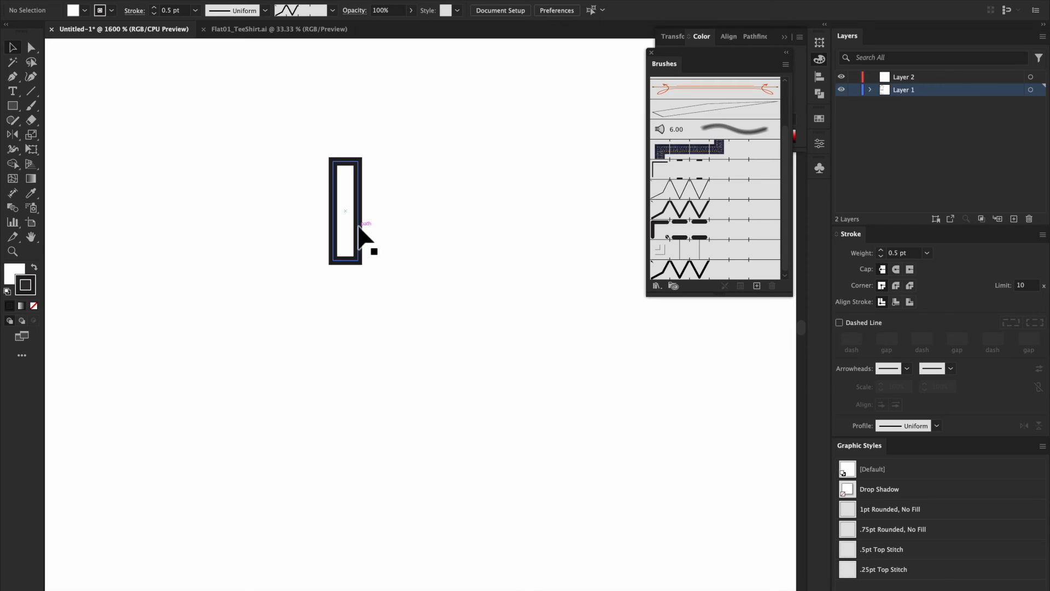
pyautogui.moveTo(358, 225); pyautogui.dragTo(390, 277)
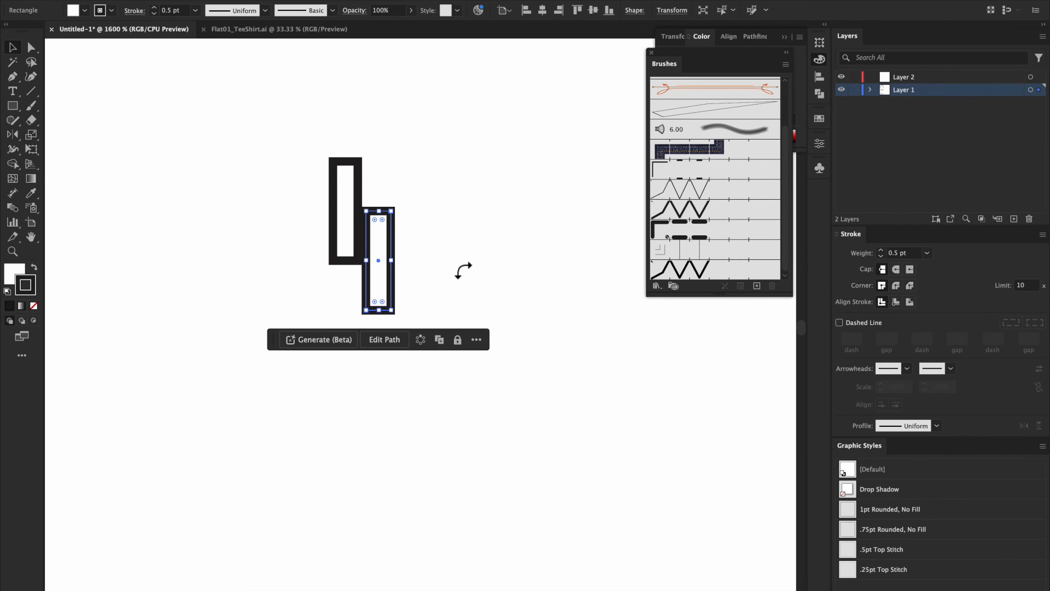
pyautogui.click(434, 175)
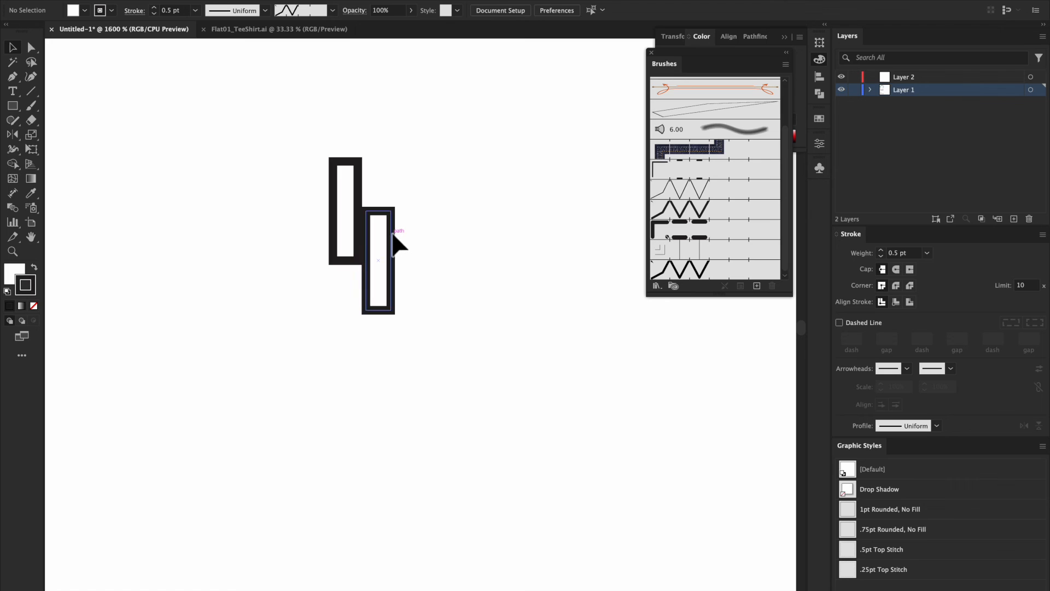
pyautogui.moveTo(392, 233); pyautogui.dragTo(386, 239)
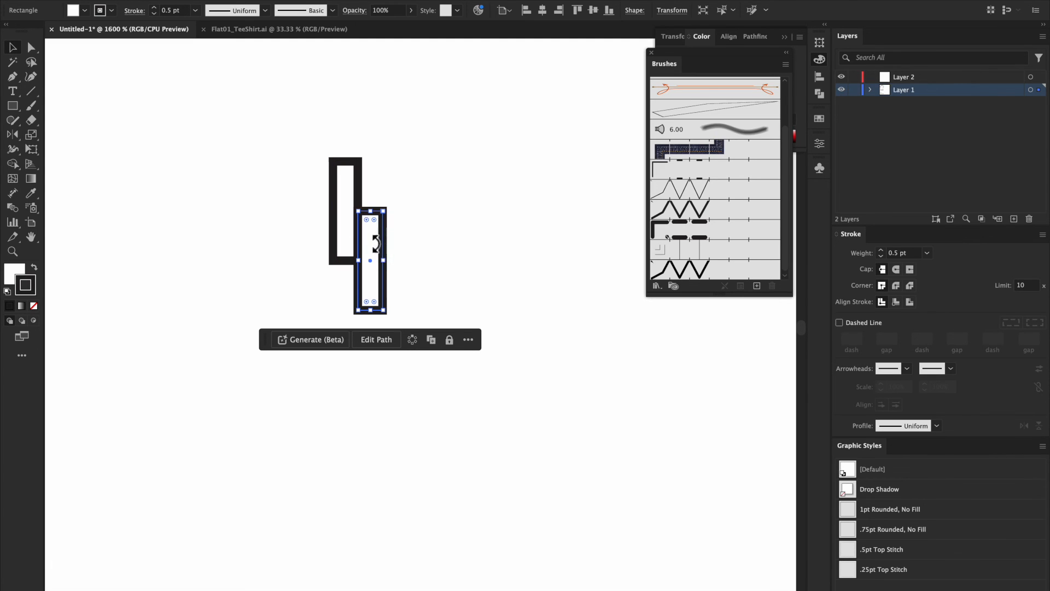
pyautogui.click(396, 271)
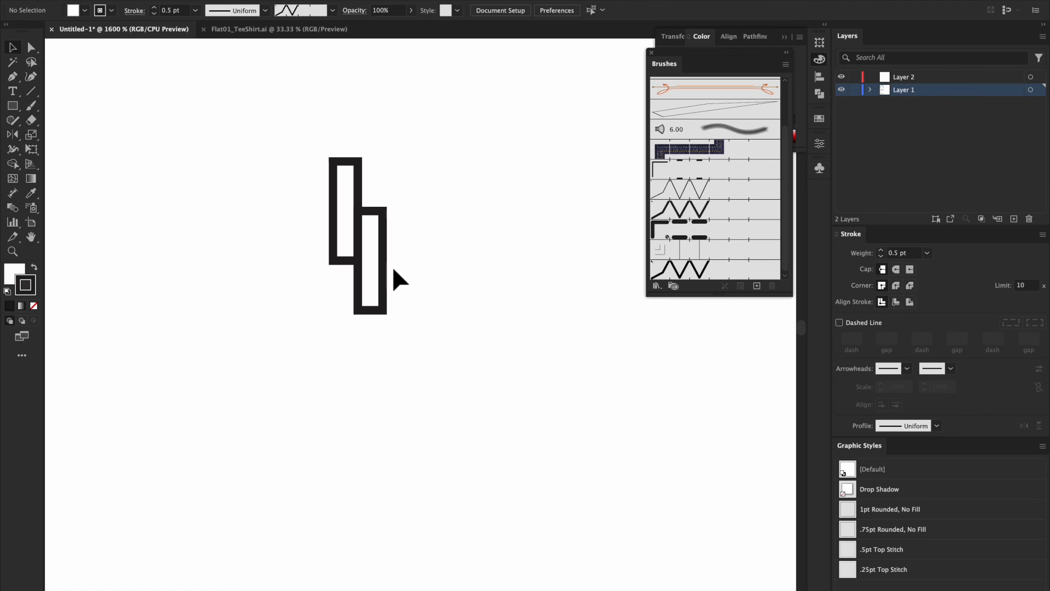
# - Fine-tune the copy's vertical offset so its top edge sits slightly above the middle of the original, keeping the shared vertical edge
pyautogui.moveTo(383, 284); pyautogui.dragTo(385, 291)
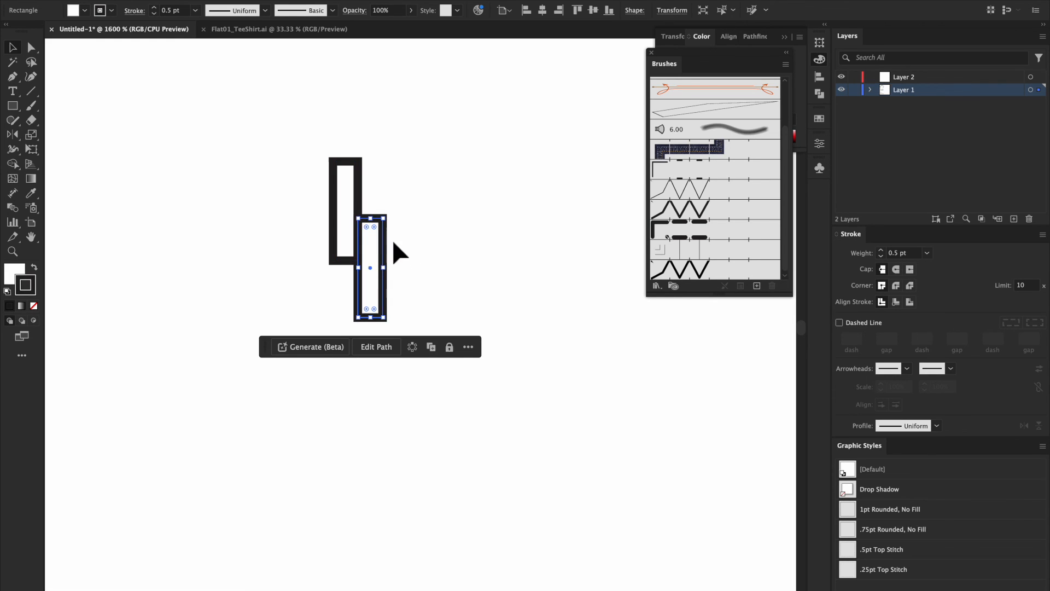
pyautogui.moveTo(384, 243); pyautogui.dragTo(384, 248)
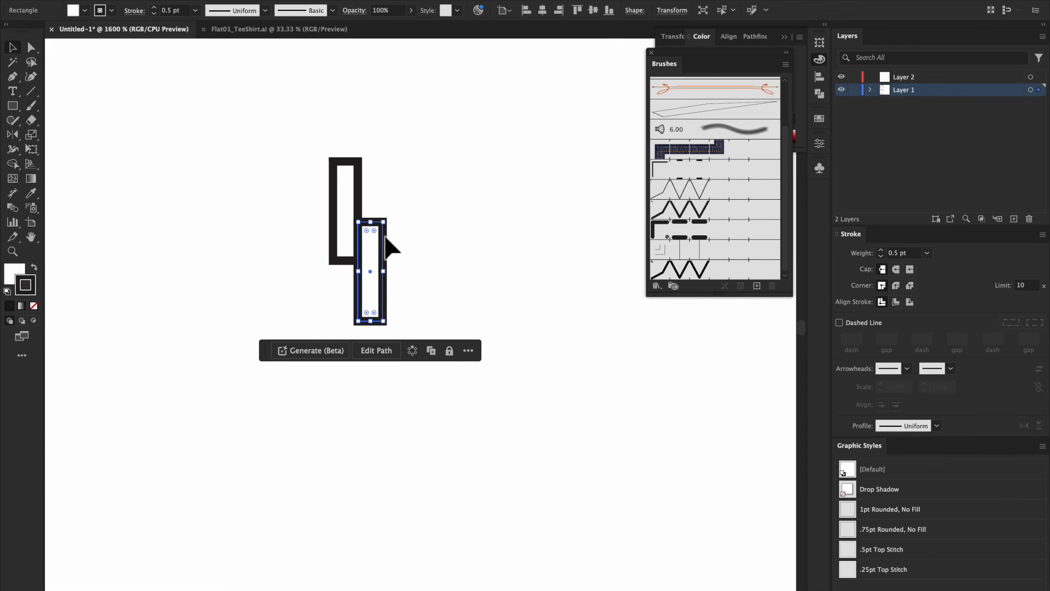
pyautogui.click(413, 218)
pyautogui.moveTo(385, 244); pyautogui.dragTo(384, 233)
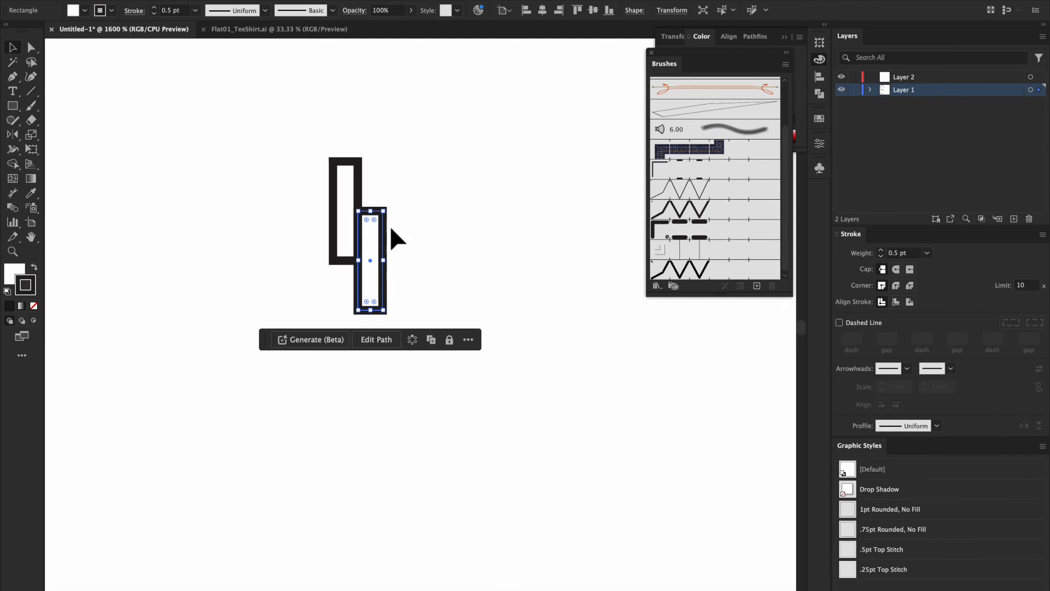
pyautogui.moveTo(383, 230); pyautogui.dragTo(384, 235)
pyautogui.click(441, 240)
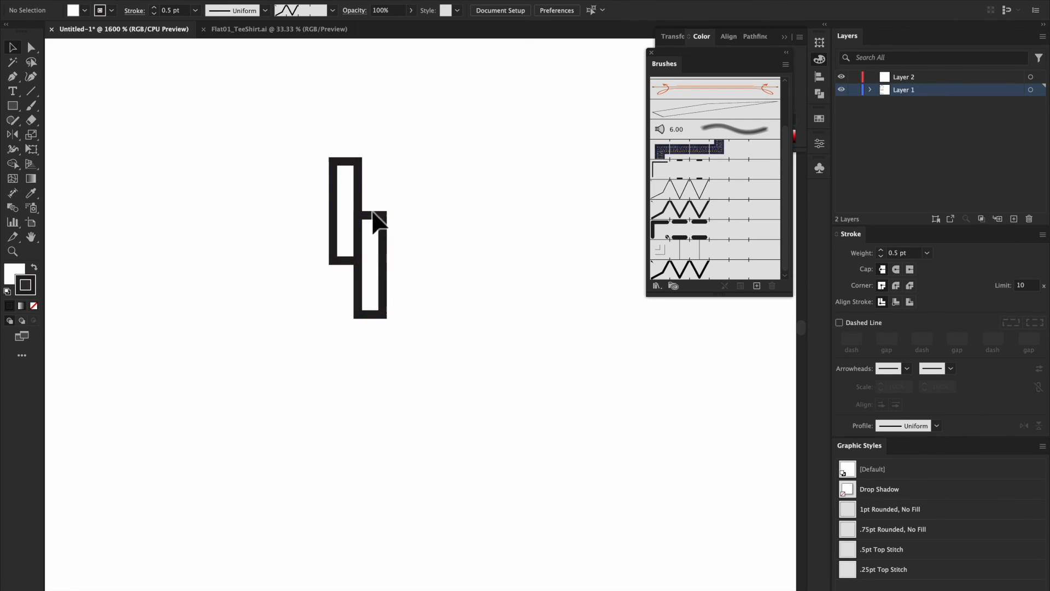
# - Draw a rectangle without fill or stroke, about 0.04 by 0.12 in, from the first rectangle's top-left corner to the copy's bottom-right corner
pyautogui.click(13, 106)
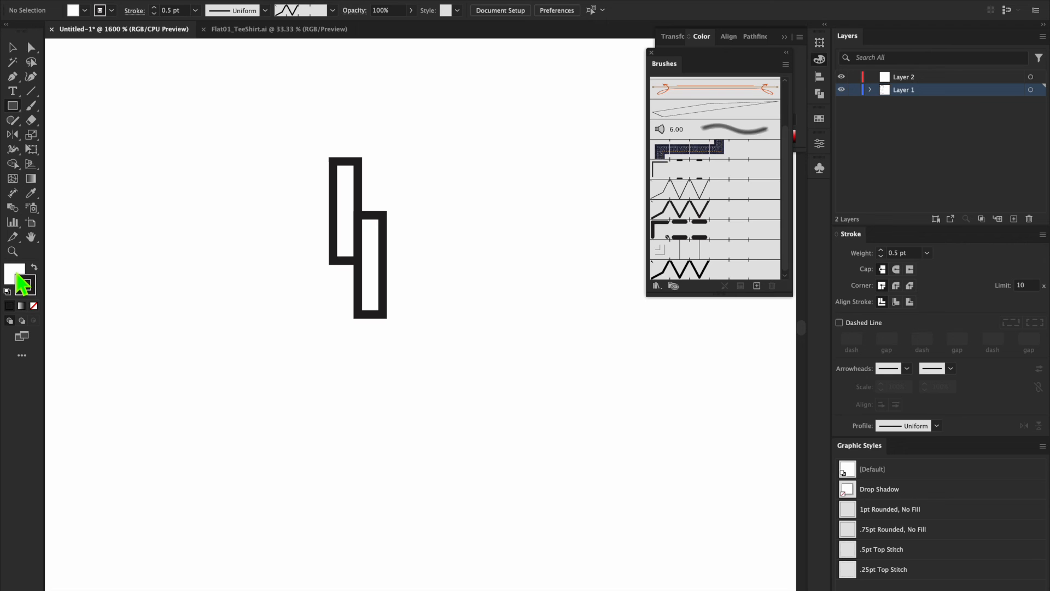
pyautogui.click(33, 306)
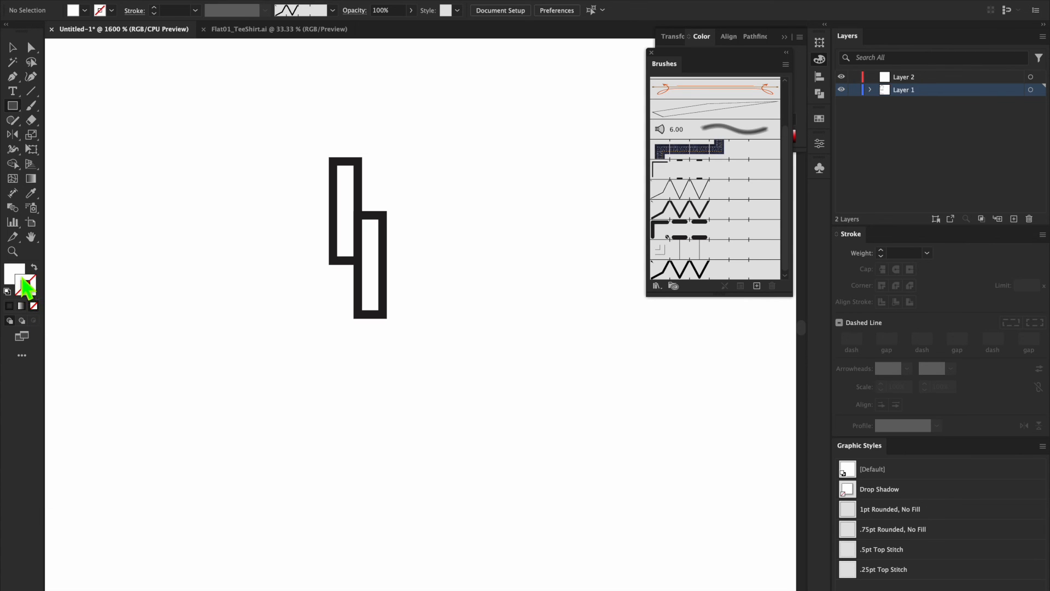
pyautogui.click(17, 274)
pyautogui.click(33, 306)
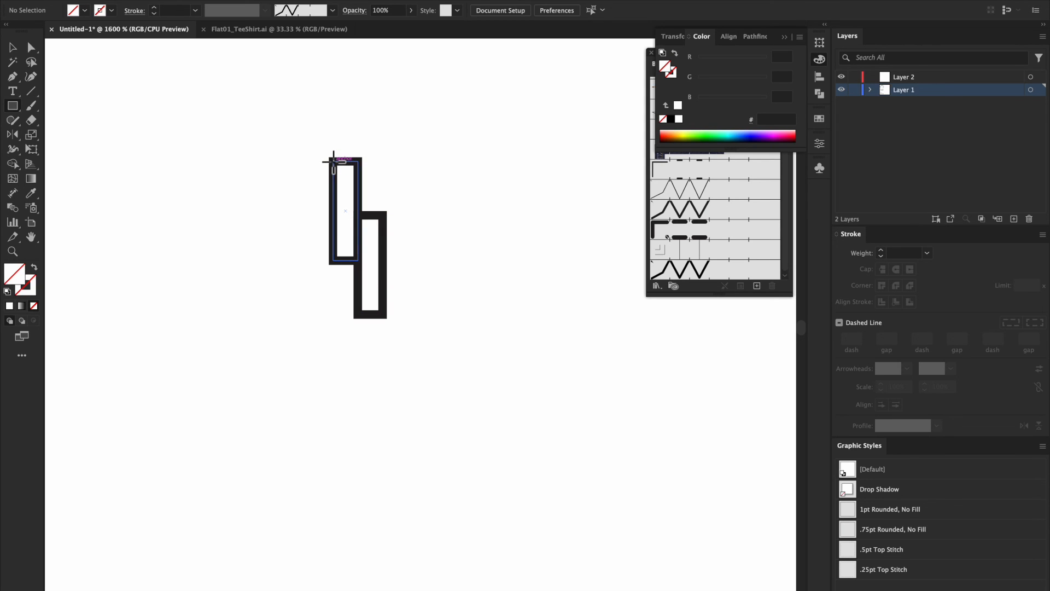
pyautogui.moveTo(334, 161); pyautogui.dragTo(384, 315)
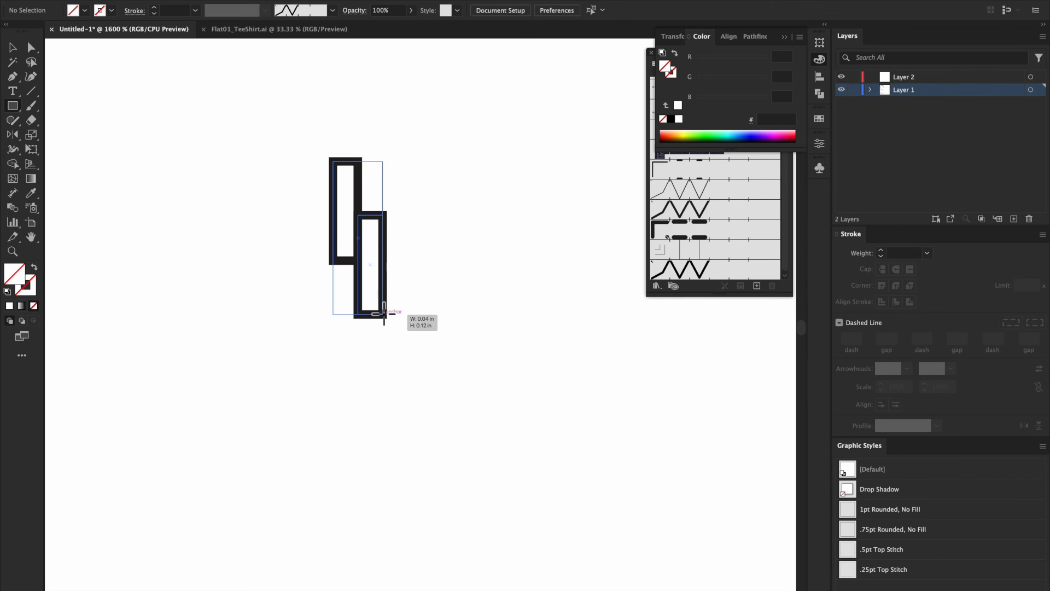
pyautogui.moveTo(383, 314); pyautogui.dragTo(384, 315)
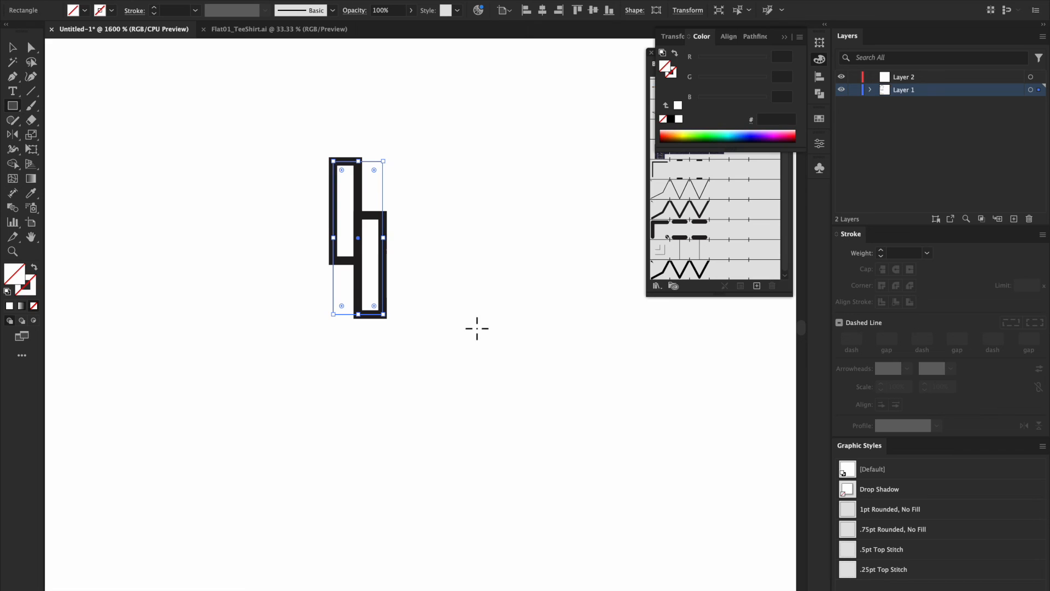
# - Check in Outline view how the invisible bounding rectangle aligns with the paths of the two stitch rectangles, and return to Preview
pyautogui.hotkey('ctrl', 'y')
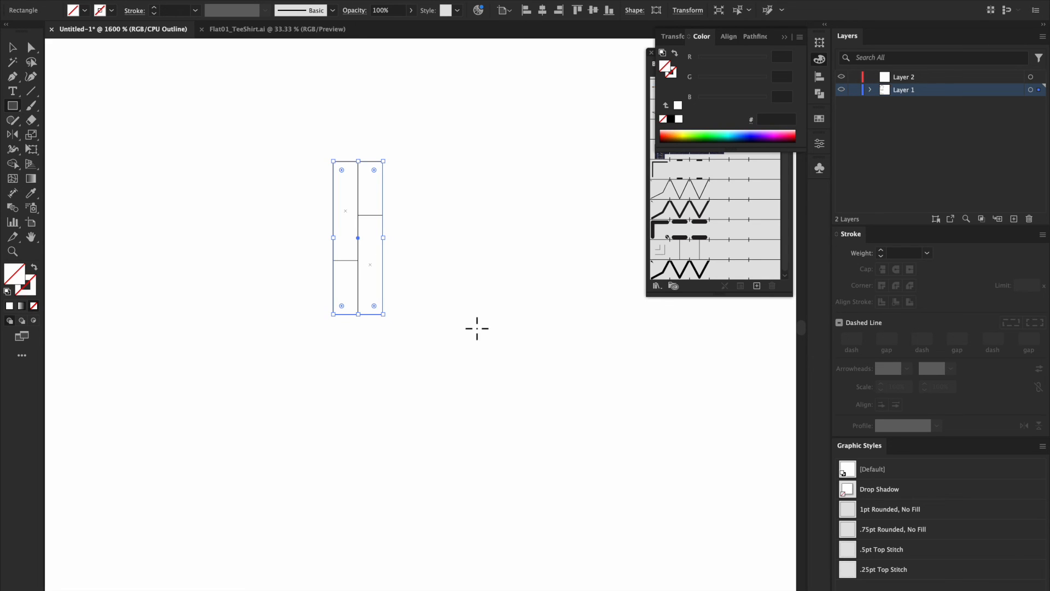
pyautogui.hotkey('ctrl', '=')
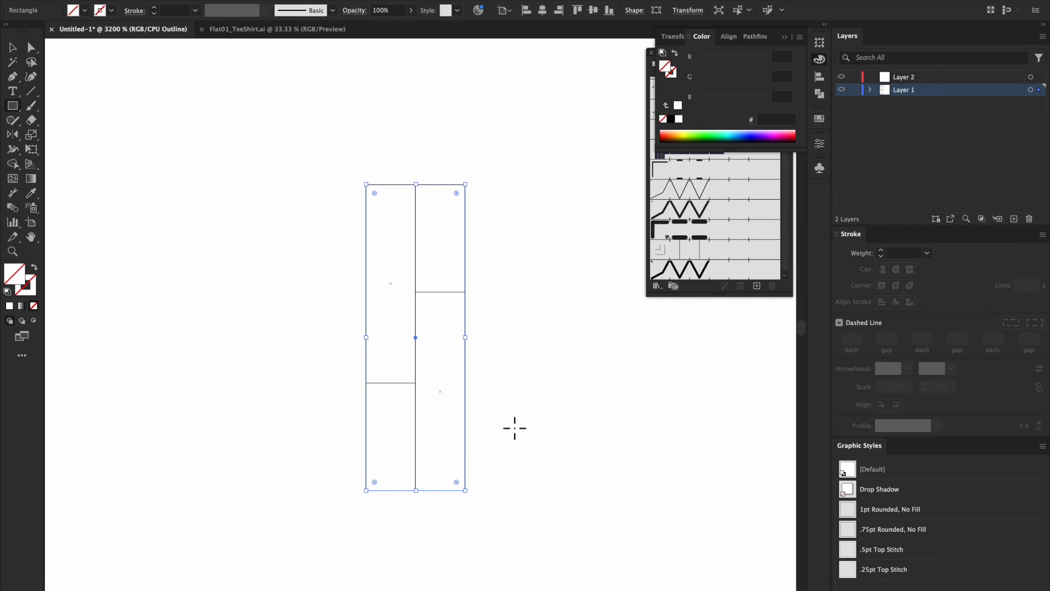
pyautogui.hotkey('ctrl', 'y')
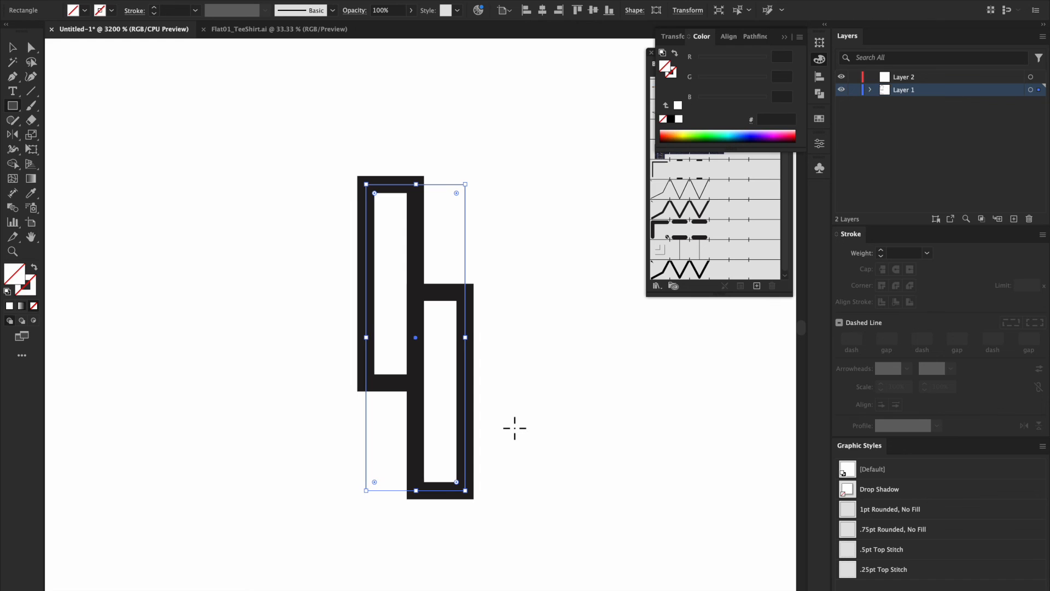
pyautogui.hotkey('ctrl', '-')
pyautogui.hotkey('ctrl', '-')
pyautogui.hotkey('ctrl', '-')
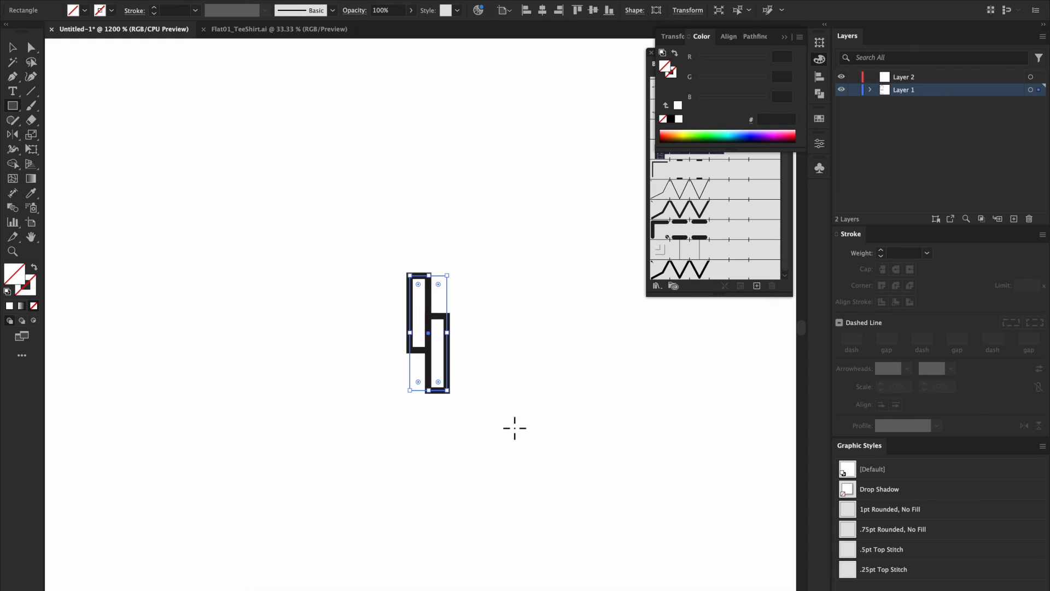
# - Send the invisible bounding rectangle to the back, behind the two stitch rectangles
pyautogui.press('v')
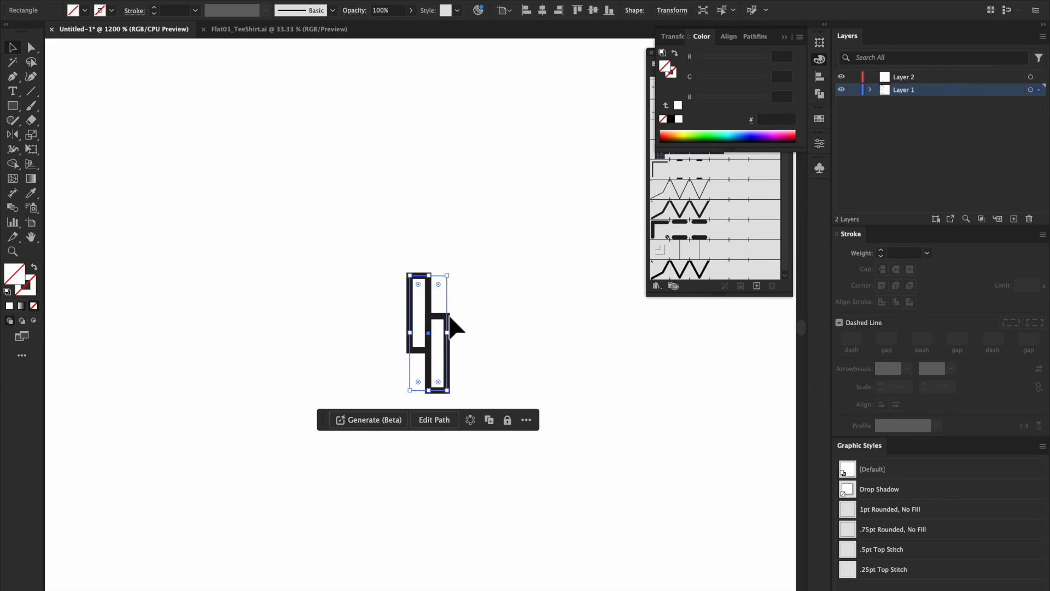
pyautogui.click(438, 246)
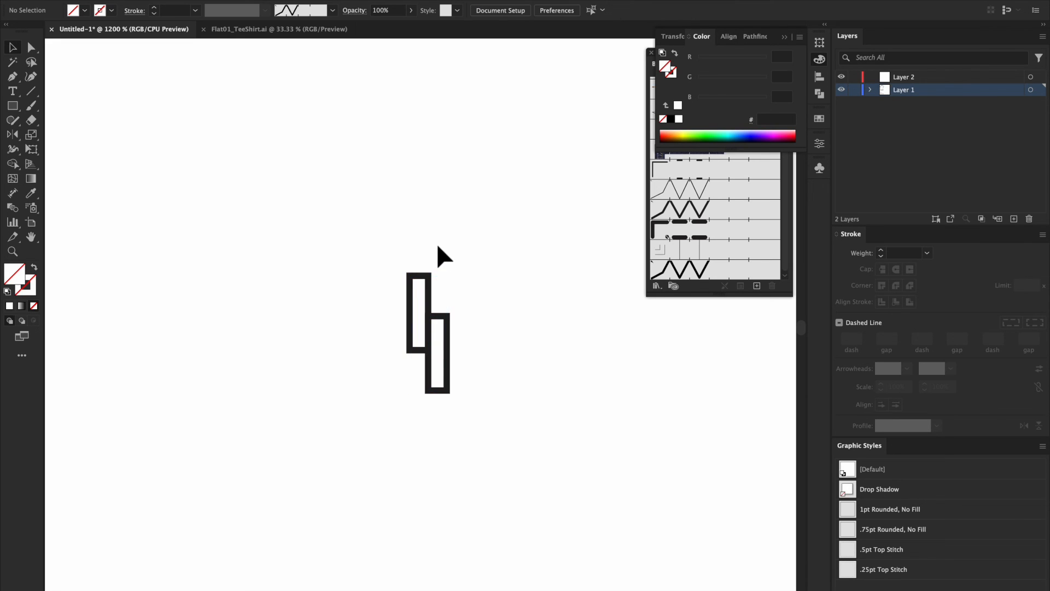
pyautogui.click(447, 299)
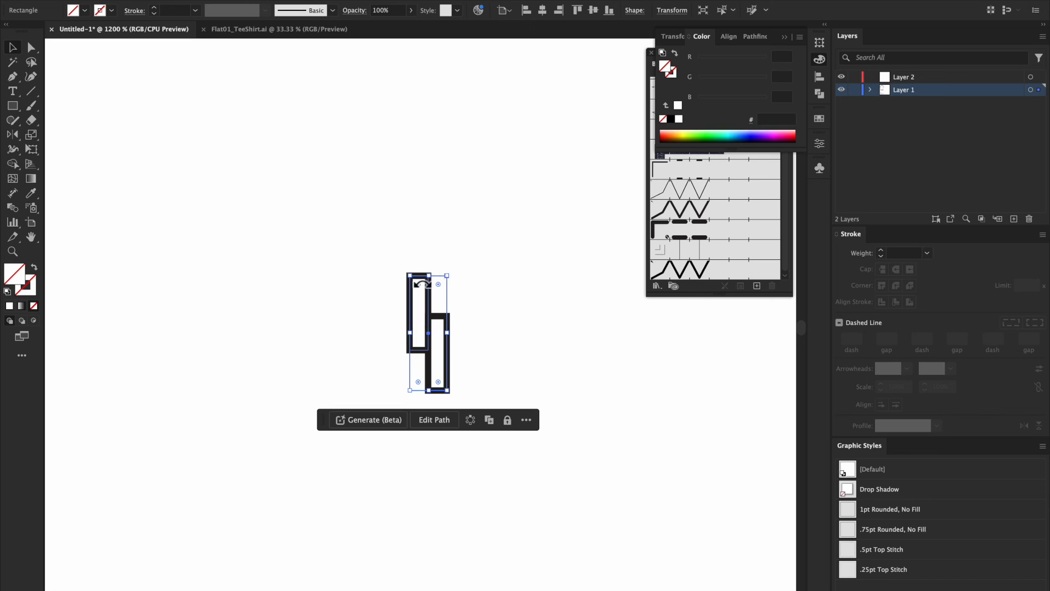
pyautogui.rightClick(449, 296)
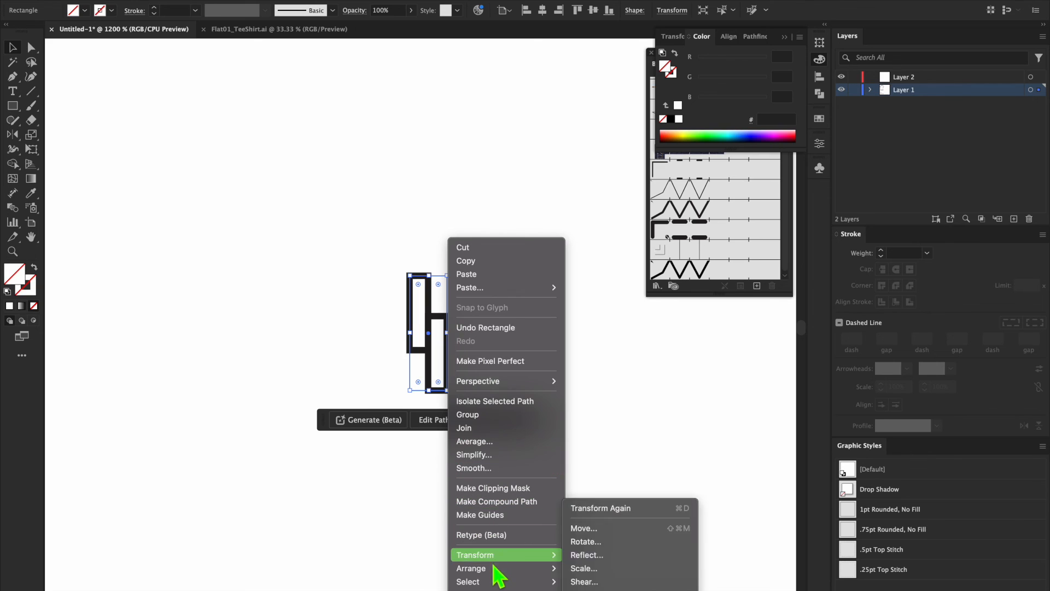
pyautogui.moveTo(494, 568)
pyautogui.click(599, 589)
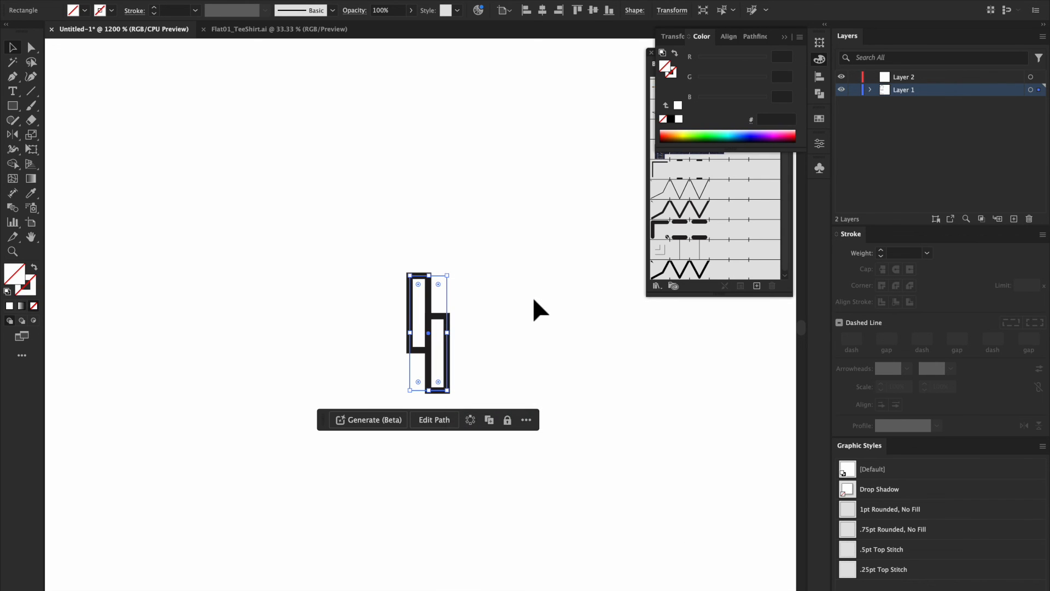
pyautogui.click(534, 307)
# - Give both stitch rectangles' strokes round caps and round corner joins
pyautogui.click(450, 328)
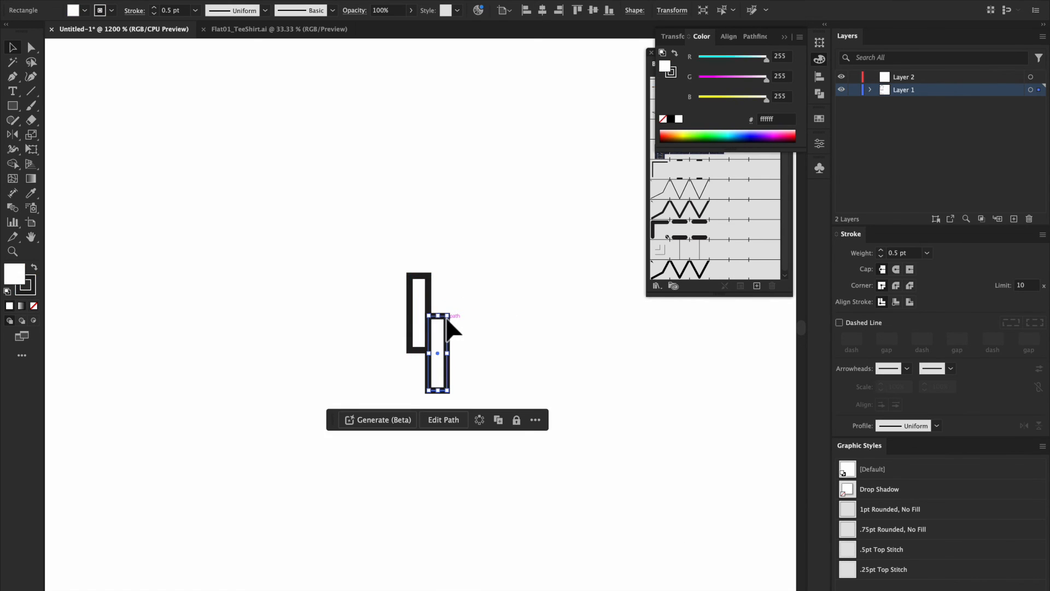
pyautogui.keyDown('shift'); pyautogui.click(430, 300); pyautogui.keyUp('shift')
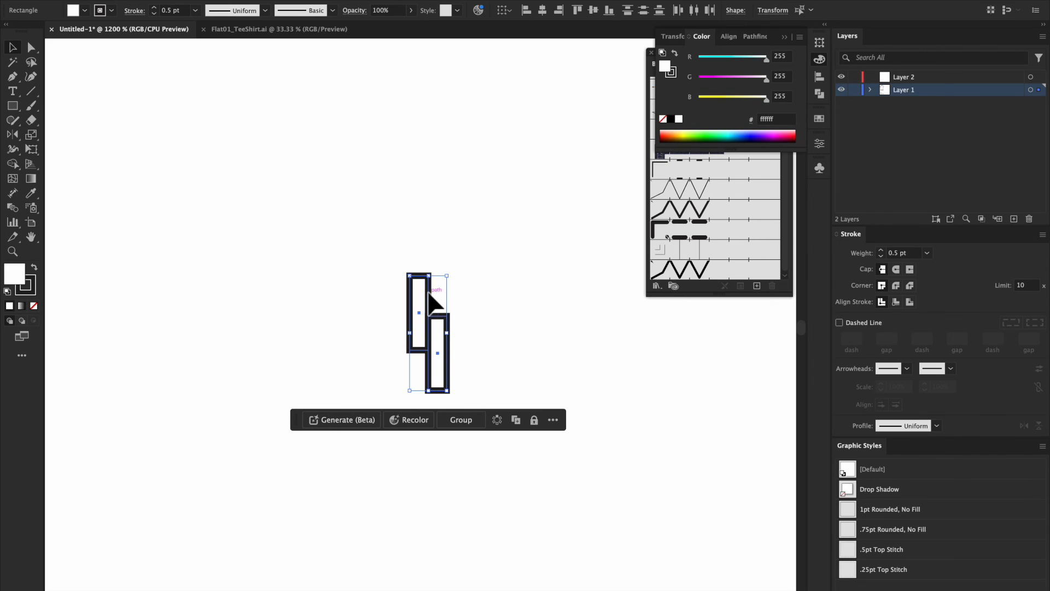
pyautogui.click(896, 269)
pyautogui.click(896, 285)
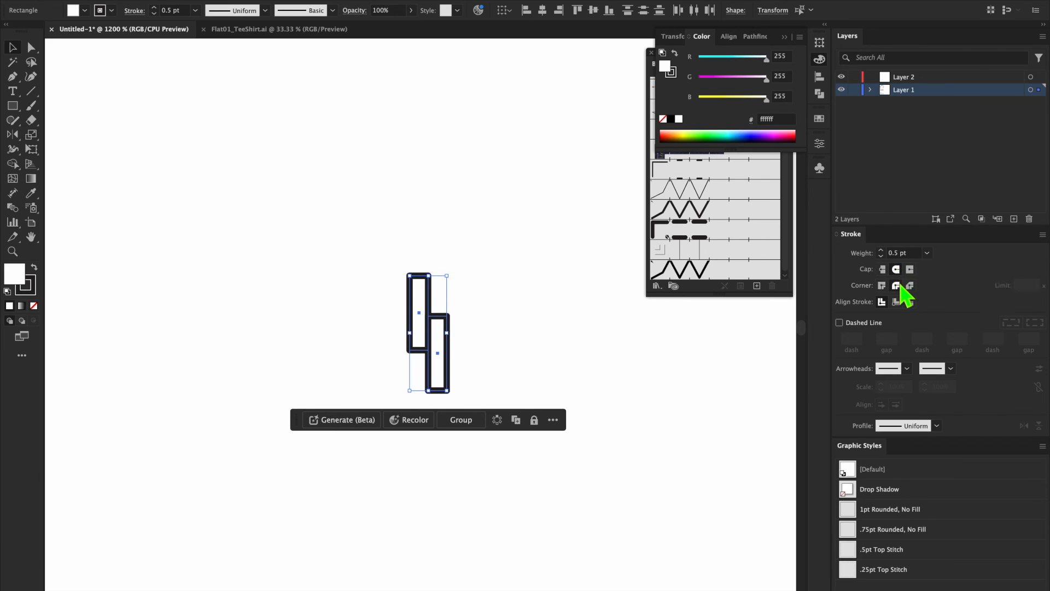
pyautogui.click(605, 347)
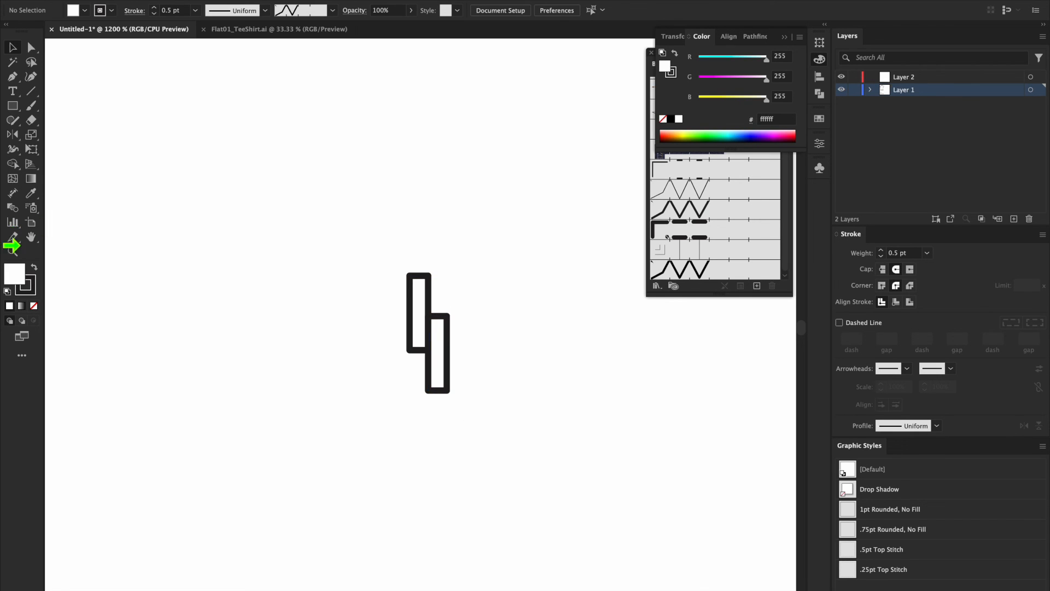
pyautogui.click(431, 317)
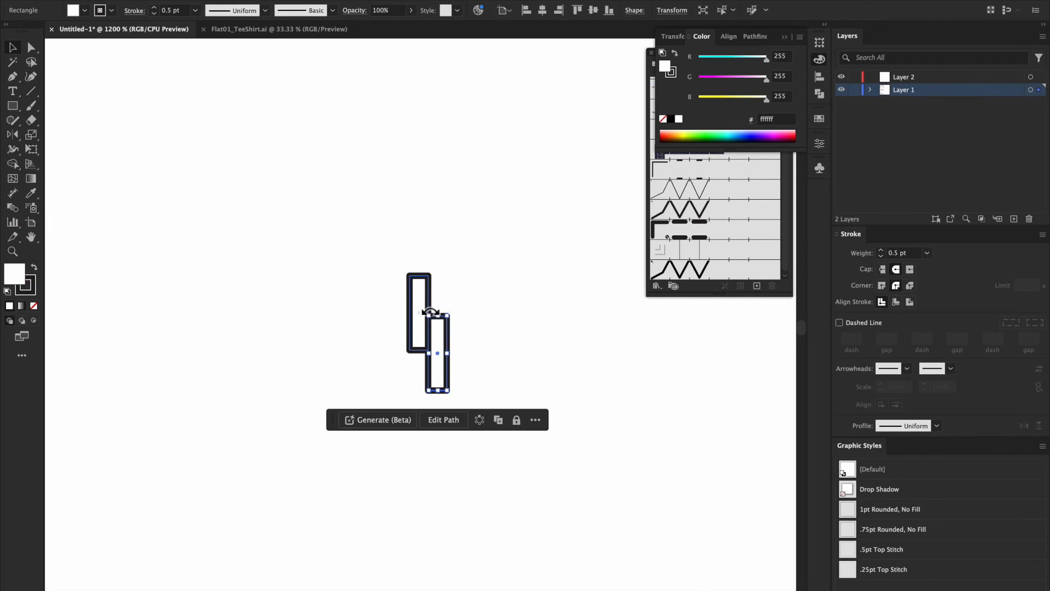
pyautogui.click(430, 307)
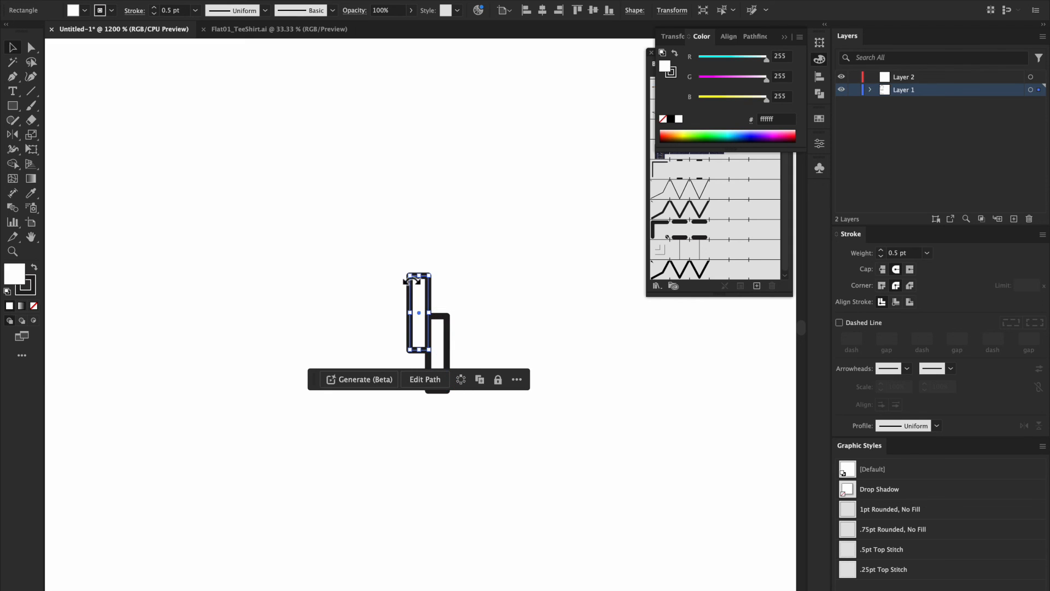
pyautogui.scroll(-3, 462, 337)
pyautogui.scroll(-2, 462, 335)
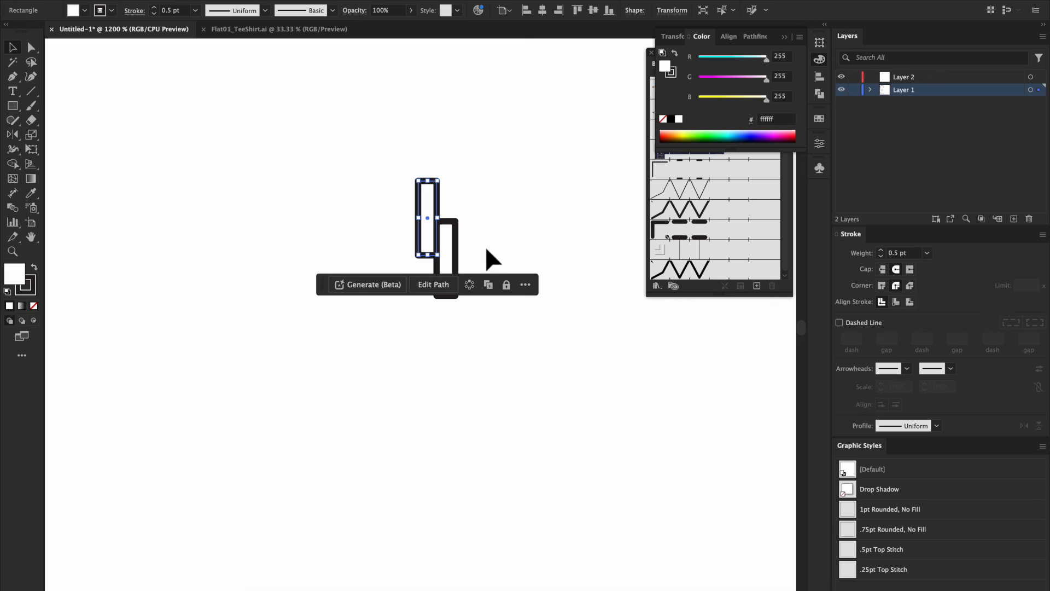
# - Select both rectangles together with the bounding rectangle and start a new pattern brush from them
pyautogui.click(406, 154)
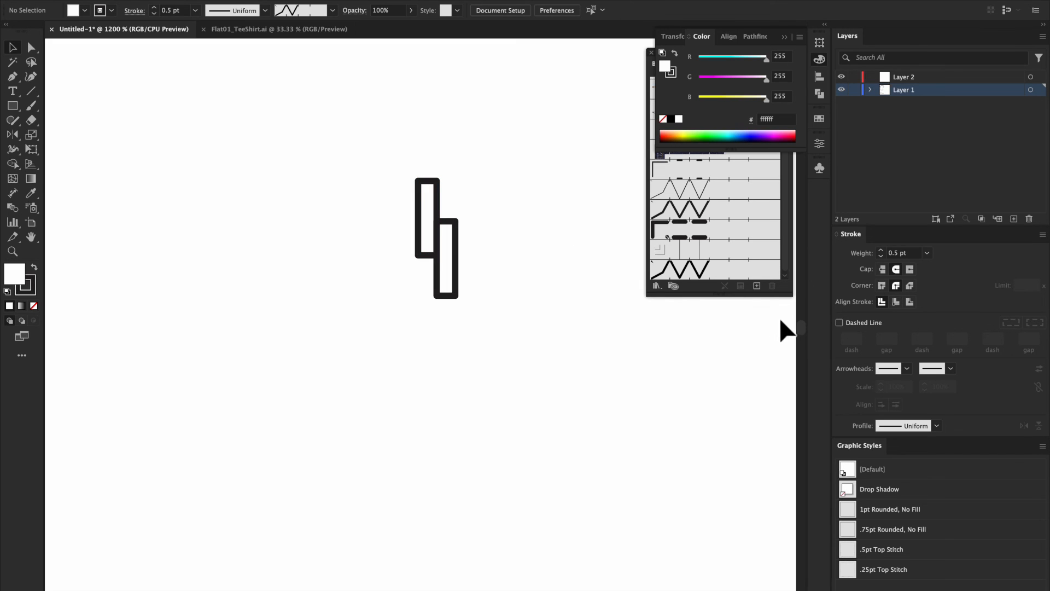
pyautogui.moveTo(404, 156); pyautogui.dragTo(520, 347)
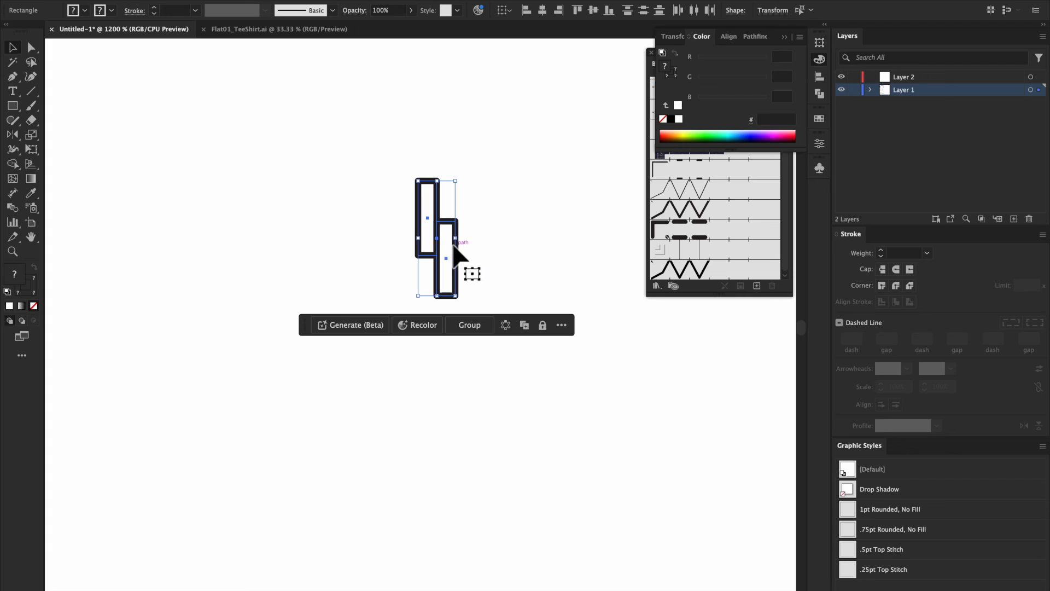
pyautogui.moveTo(454, 247); pyautogui.dragTo(784, 276)
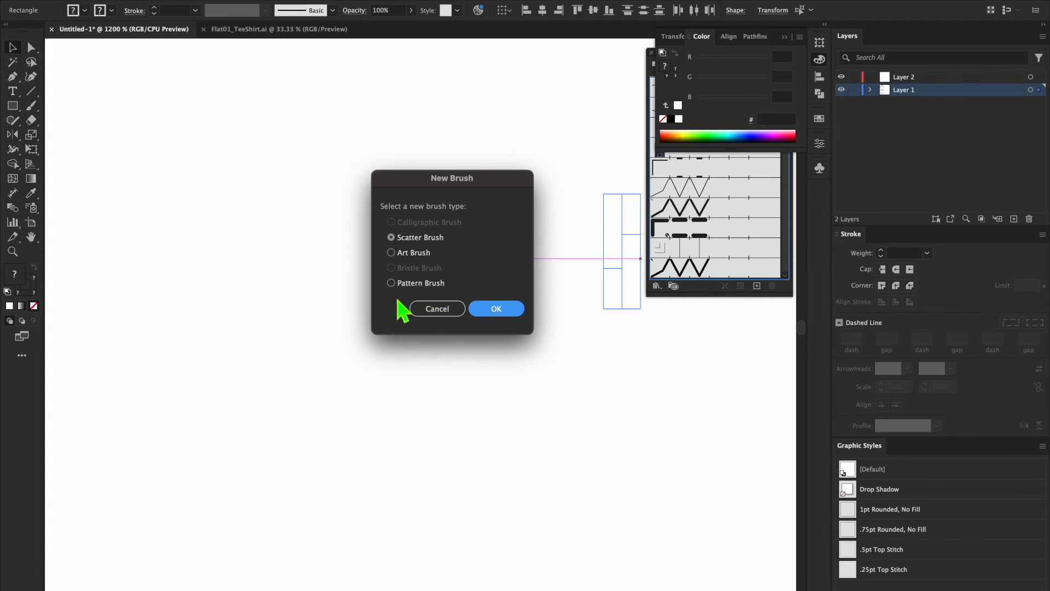
pyautogui.click(398, 283)
pyautogui.click(508, 309)
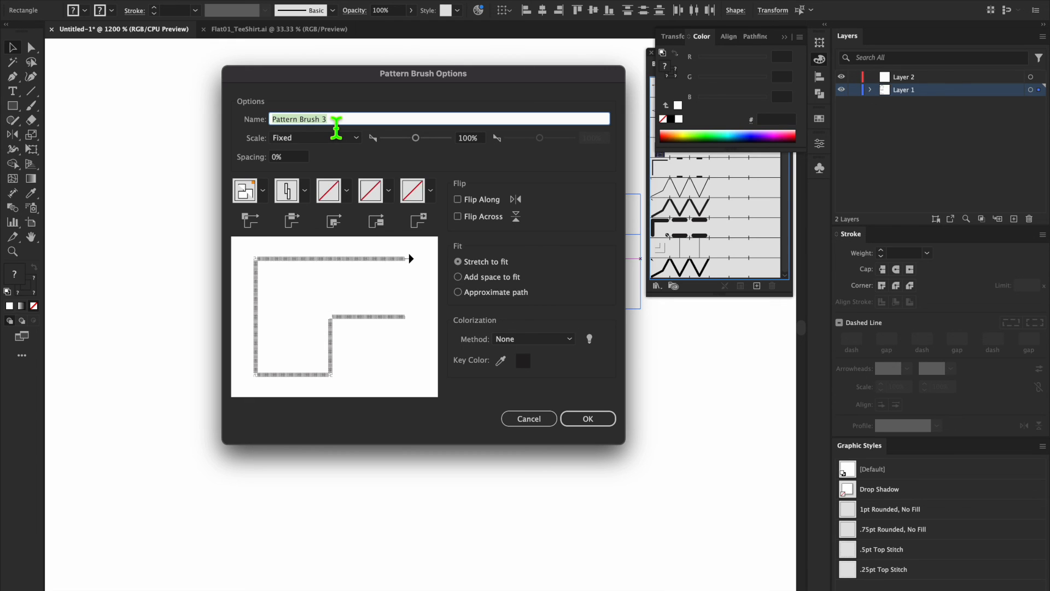
# - Name the pattern brush Zipper, set its colorization to Hue Shift with a white key color, and save it
pyautogui.write('Zipper')
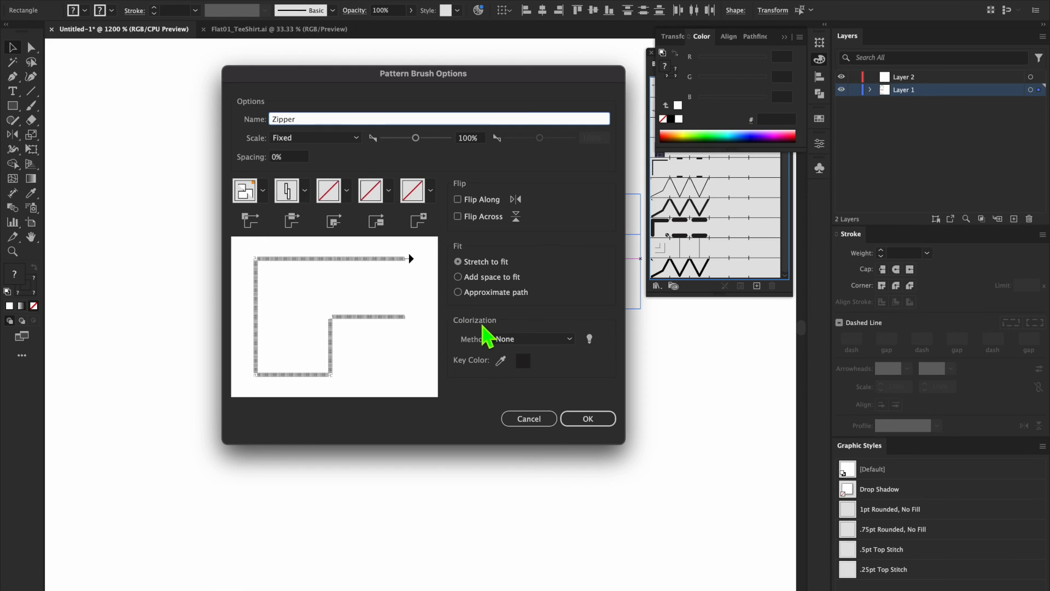
pyautogui.click(539, 340)
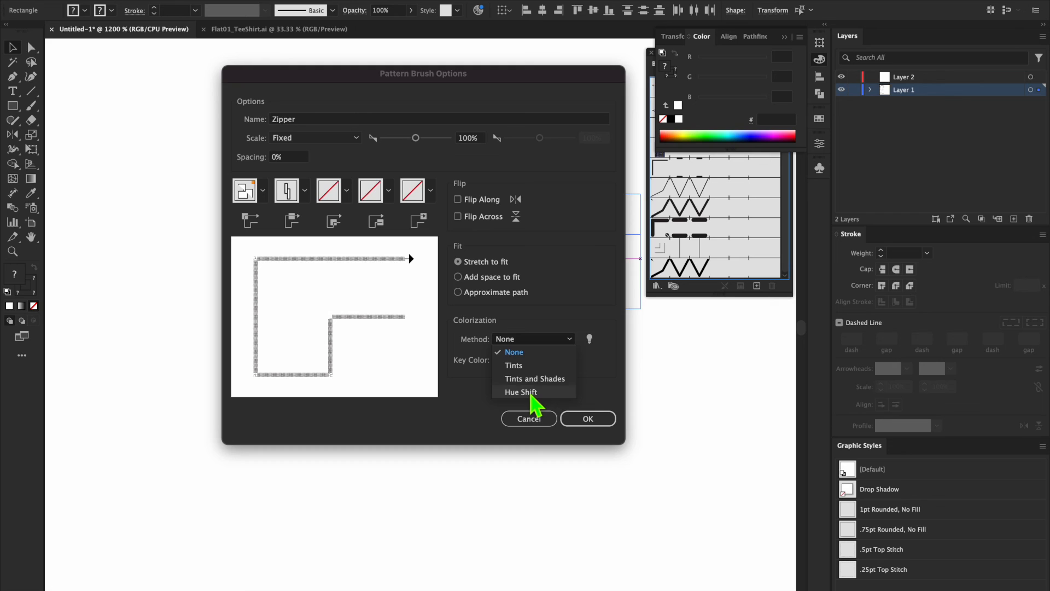
pyautogui.click(520, 393)
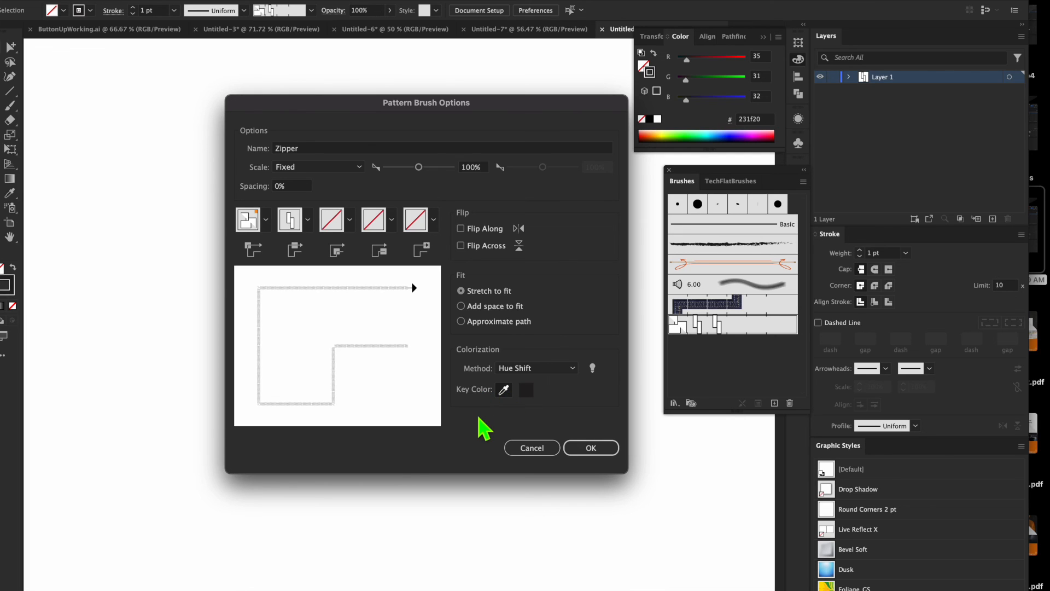
pyautogui.click(504, 390)
pyautogui.click(363, 345)
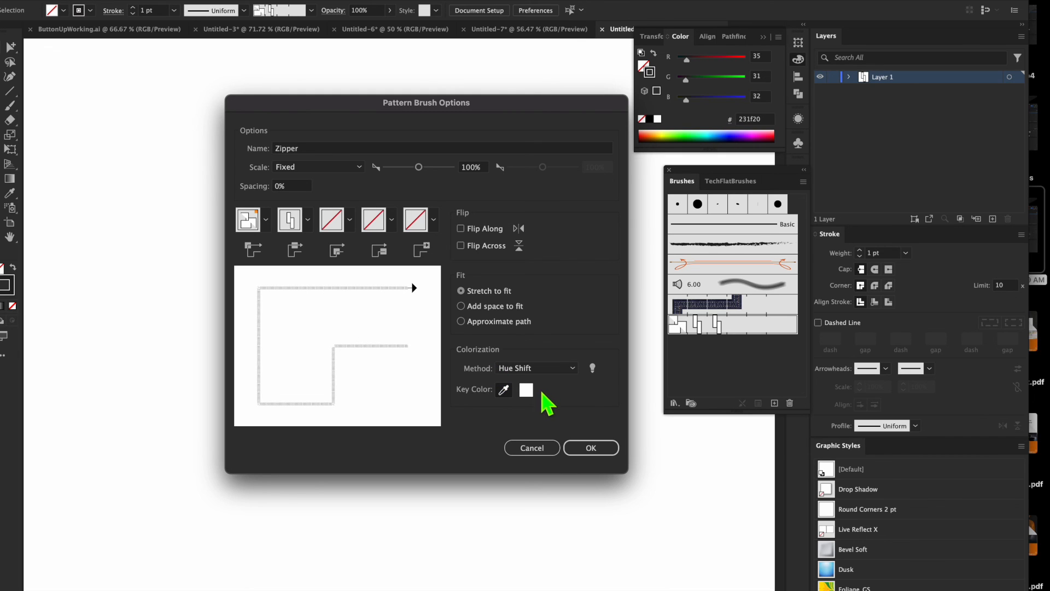
pyautogui.click(591, 448)
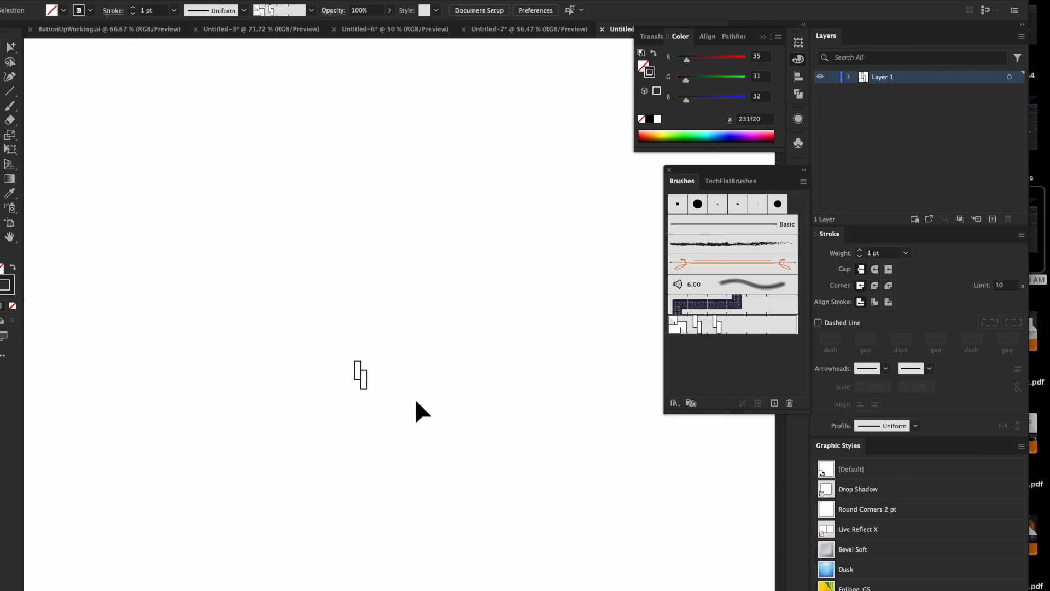
# - Paint a sweeping test curve with the Zipper brush, from the canvas's upper left down to its lower right
pyautogui.press('b')
pyautogui.moveTo(130, 117); pyautogui.dragTo(578, 411)
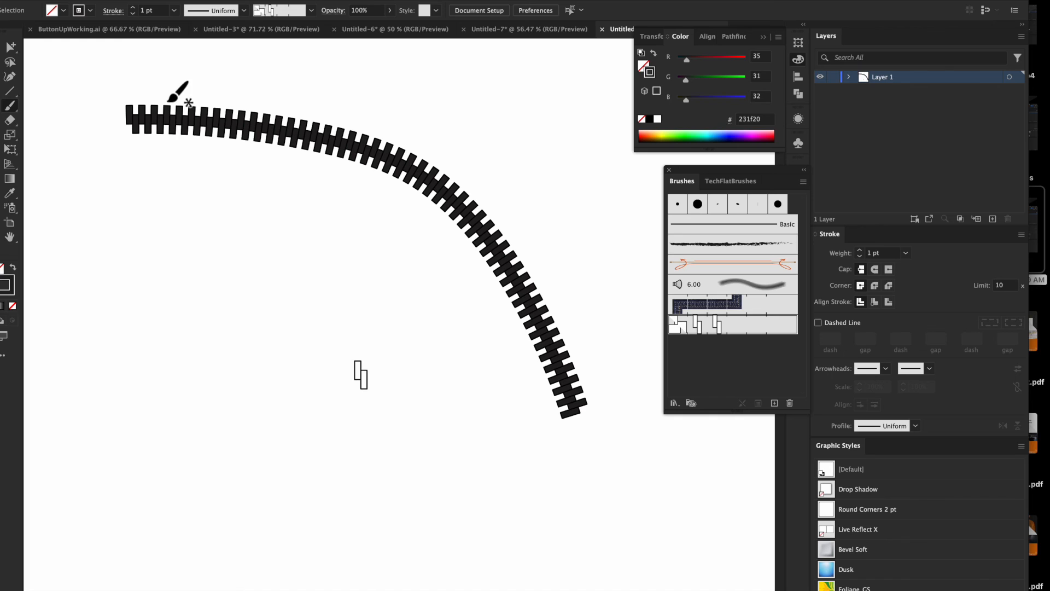
pyautogui.moveTo(90, 2); pyautogui.dragTo(96, 1)
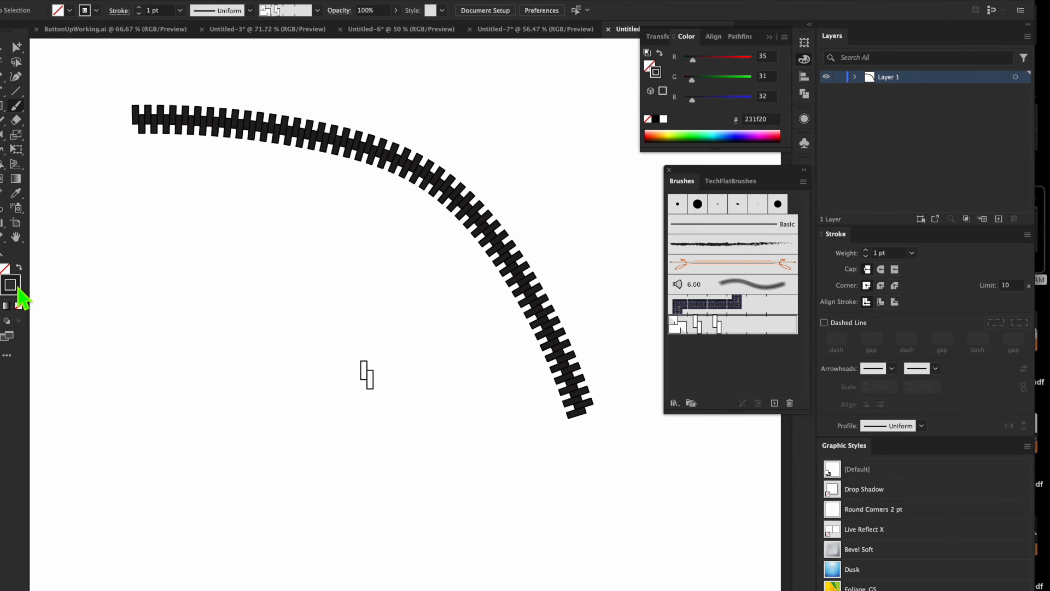
# - Set the default stroke color to light grey, cccacb, with no artwork selected
pyautogui.doubleClick(27, 285)
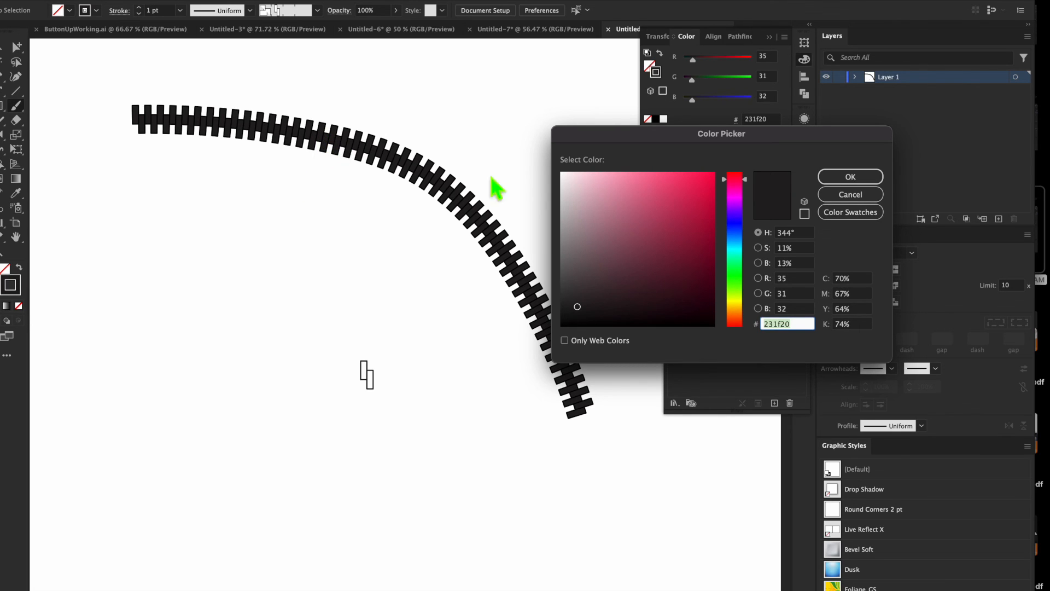
pyautogui.click(567, 225)
pyautogui.moveTo(567, 225); pyautogui.dragTo(563, 202)
pyautogui.click(834, 179)
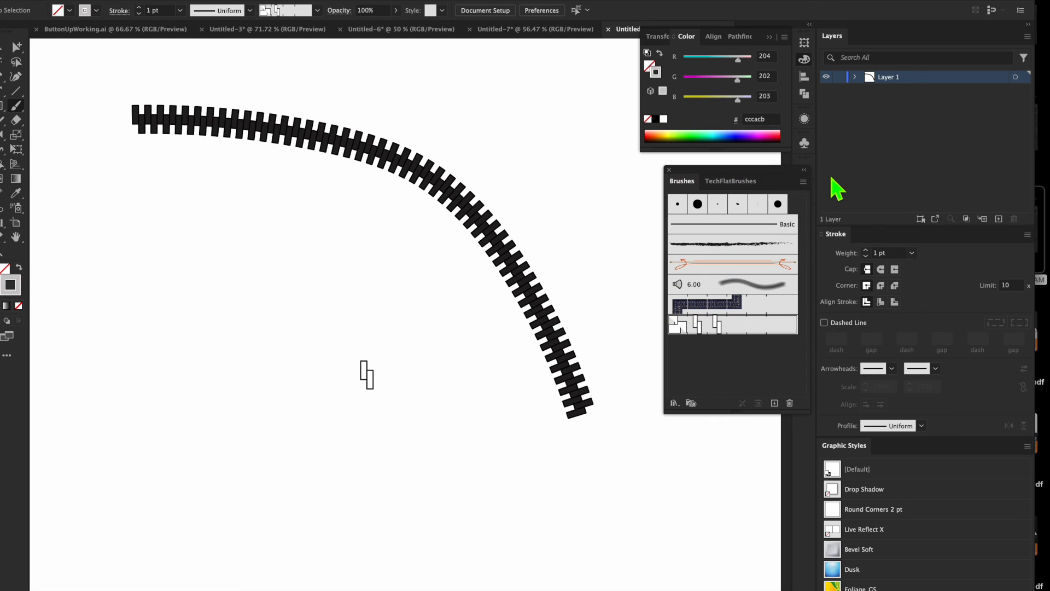
# - Select the painted zipper curve and try a light grey stroke color, c4c4c4
pyautogui.click(476, 233)
pyautogui.doubleClick(17, 290)
pyautogui.moveTo(575, 236); pyautogui.dragTo(561, 209)
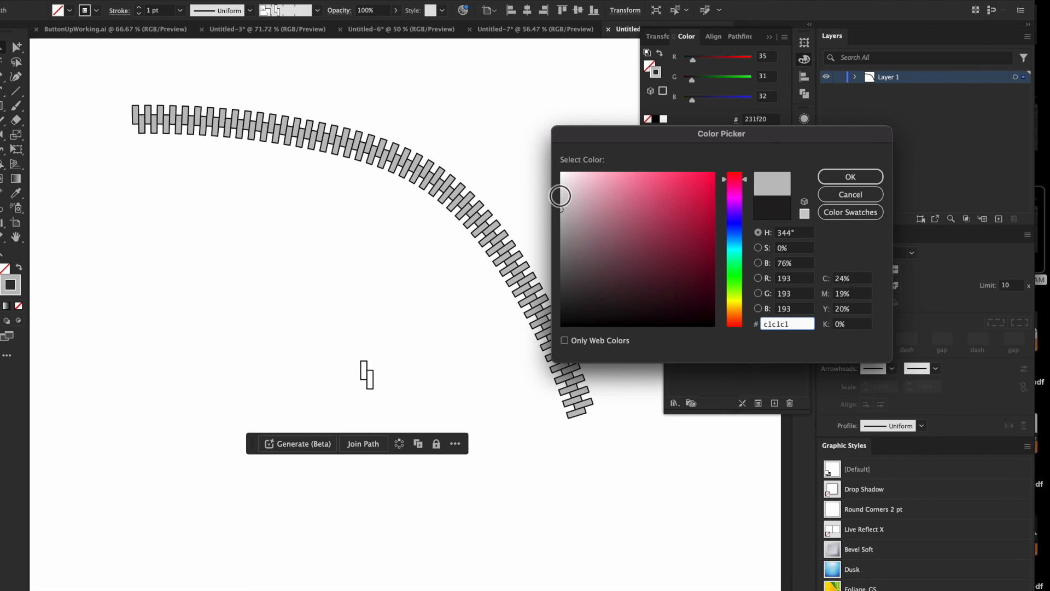
pyautogui.moveTo(562, 192)
pyautogui.mouseDown()
pyautogui.moveTo(562, 232)
pyautogui.moveTo(561, 207)
pyautogui.mouseUp()
# - Change the zipper curve's stroke color to a muted gold, about d1b366
pyautogui.click(735, 309)
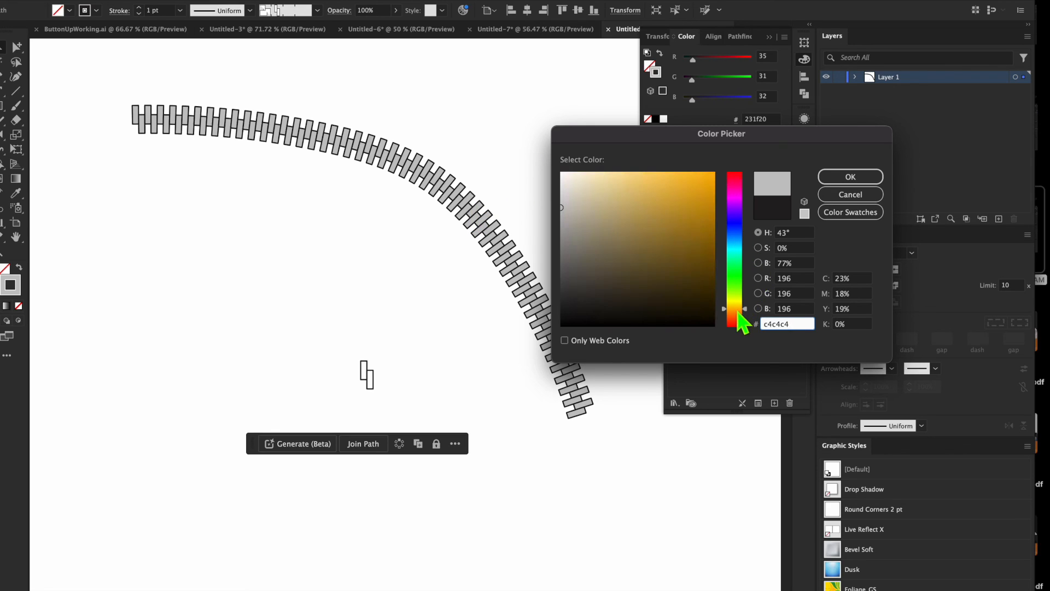
pyautogui.click(641, 235)
pyautogui.moveTo(641, 236)
pyautogui.mouseDown()
pyautogui.moveTo(630, 211)
pyautogui.moveTo(654, 204)
pyautogui.moveTo(638, 223)
pyautogui.moveTo(640, 199)
pyautogui.mouseUp()
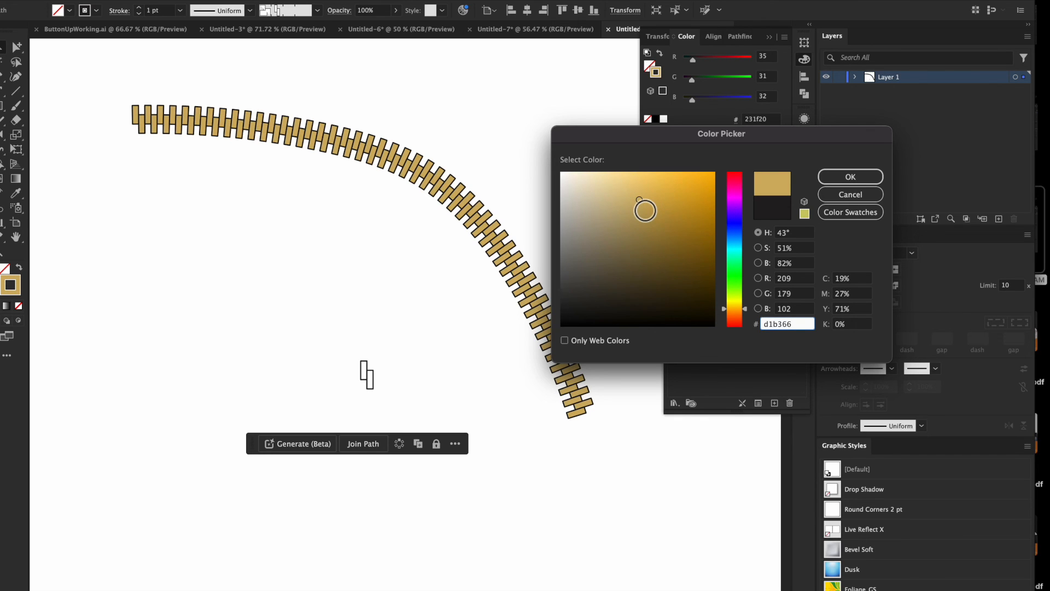
pyautogui.click(829, 179)
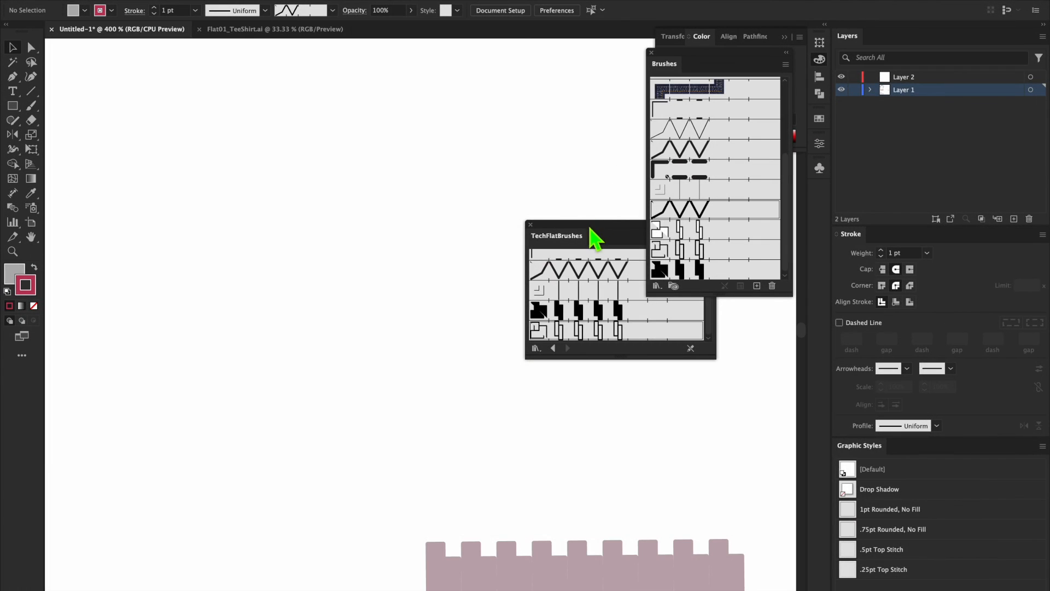
# - Move the TechFlatBrushes library aside and delete the brushes from the orange banner through Denim Seam, removing their strokes from the artwork
pyautogui.moveTo(593, 234)
pyautogui.mouseDown()
pyautogui.moveTo(743, 412)
pyautogui.moveTo(786, 483)
pyautogui.mouseUp()
pyautogui.scroll(3, 725, 119)
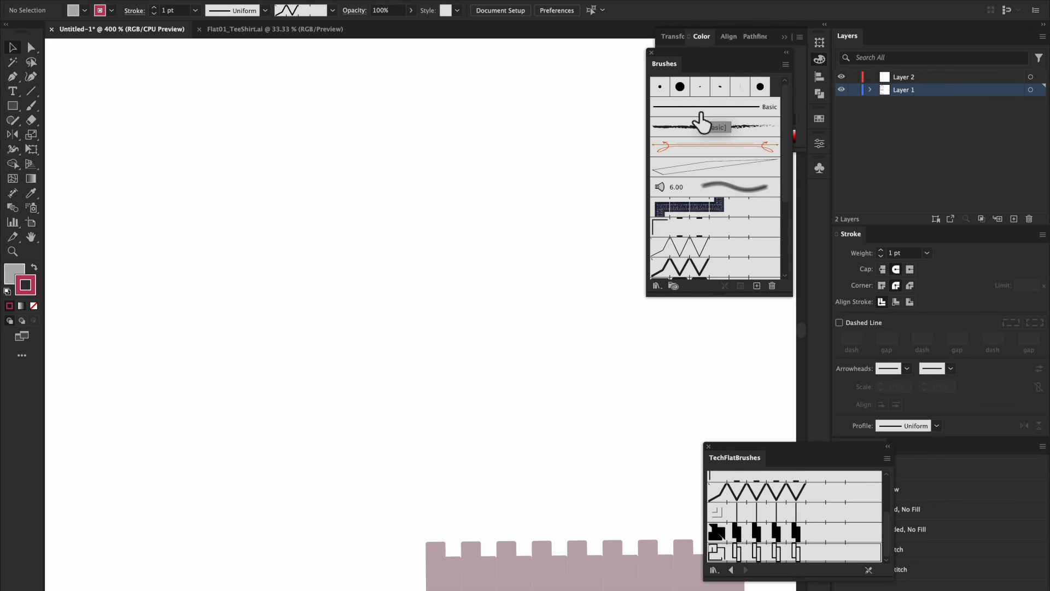
pyautogui.click(692, 150)
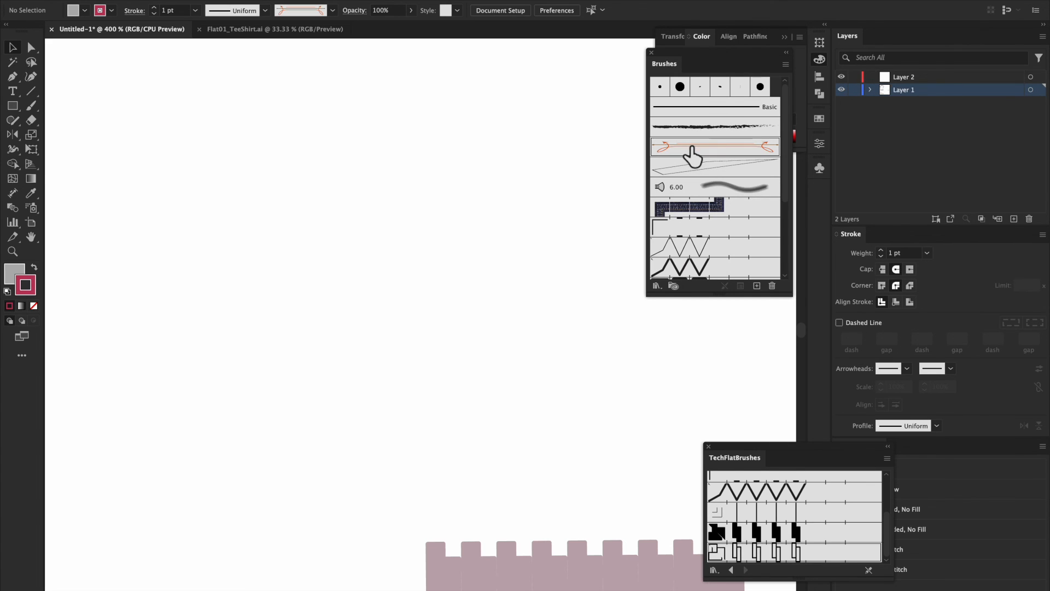
pyautogui.keyDown('shift'); pyautogui.click(700, 207); pyautogui.keyUp('shift')
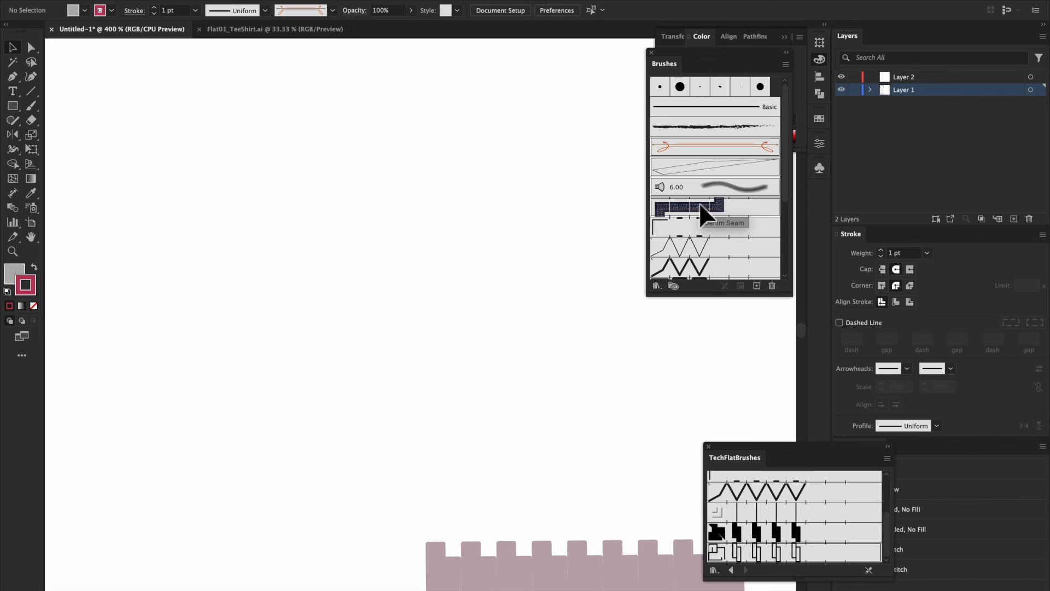
pyautogui.click(772, 285)
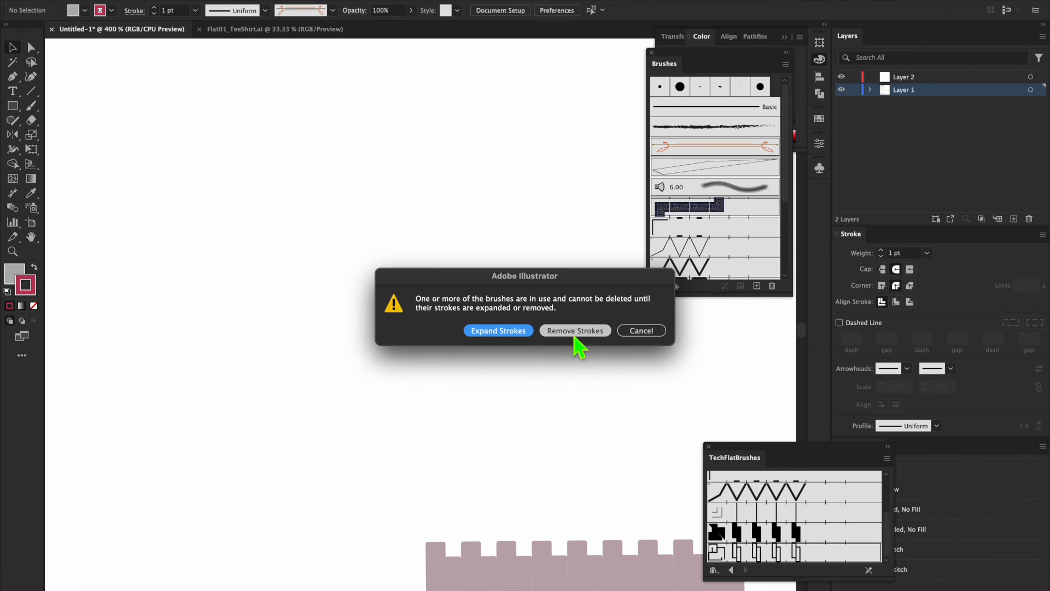
pyautogui.click(598, 333)
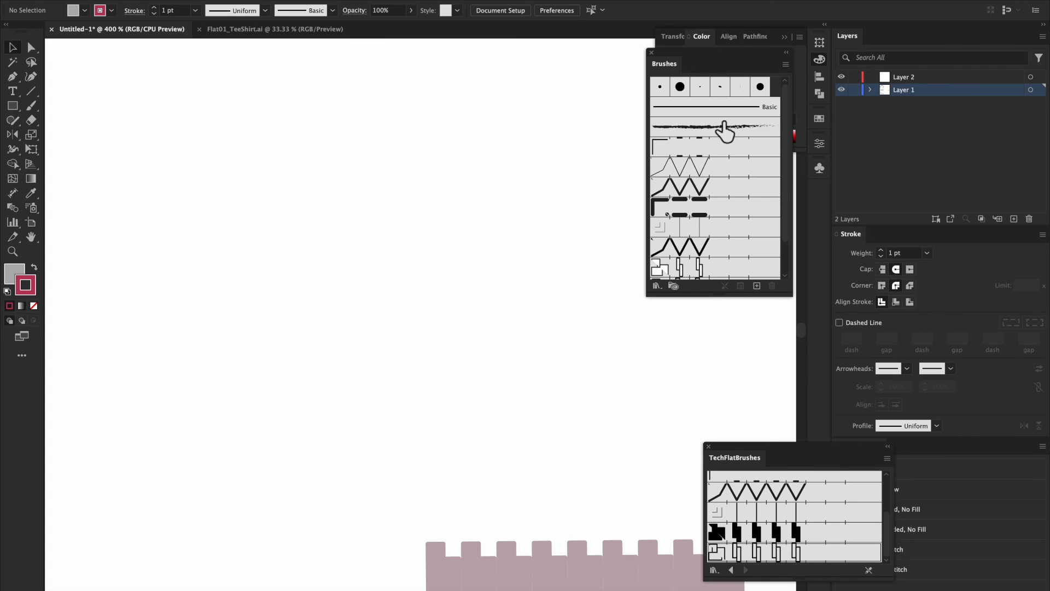
pyautogui.scroll(-2, 731, 241)
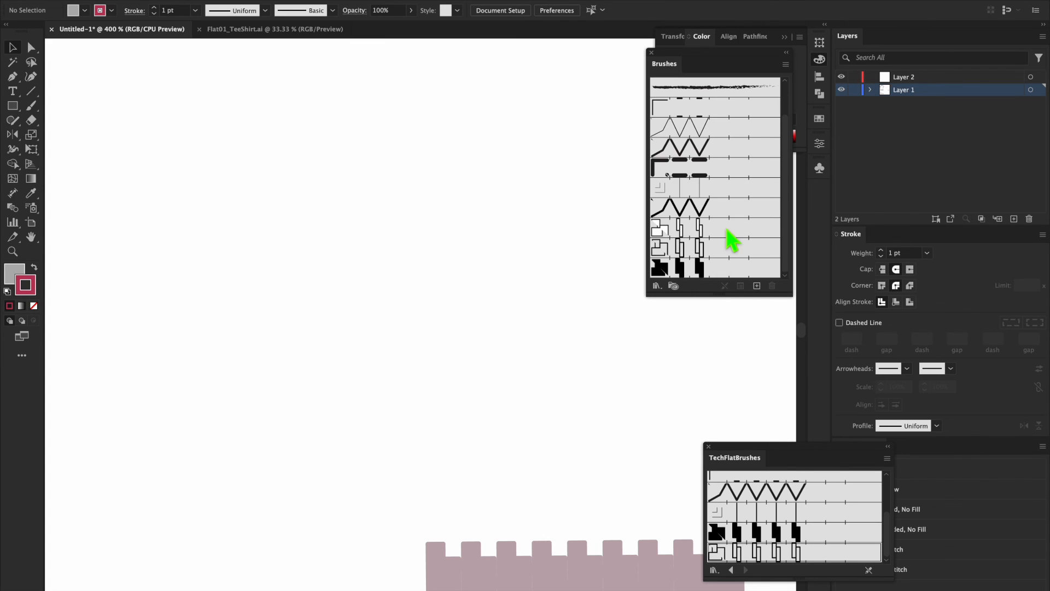
# - Save the current brush collection as a brush library named TechFlatBrushes in the Brushes folder
pyautogui.click(658, 286)
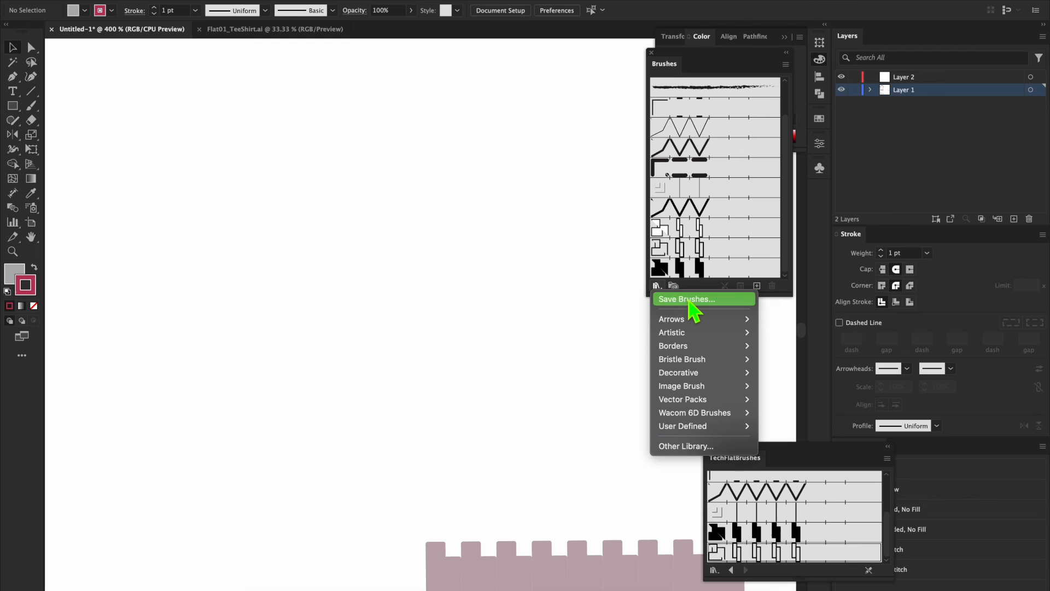
pyautogui.click(630, 307)
pyautogui.click(659, 288)
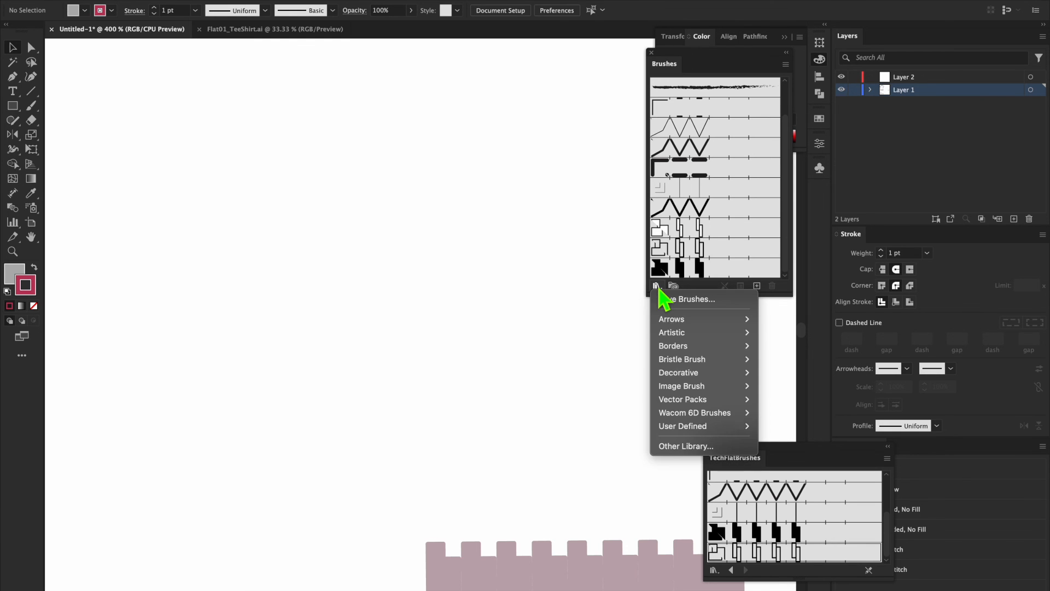
pyautogui.click(673, 298)
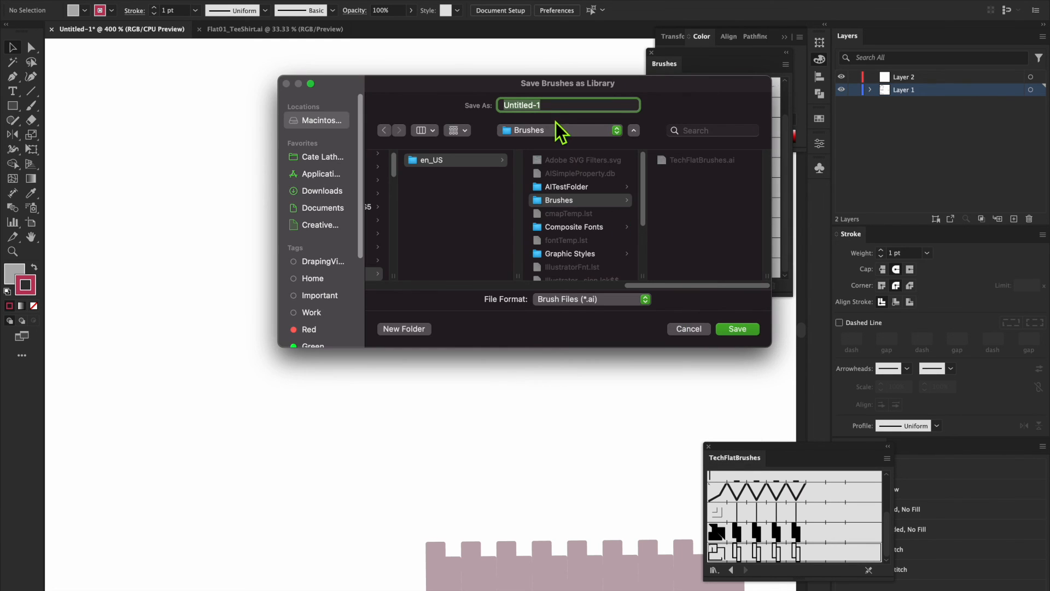
pyautogui.write('TechFlatBrushes')
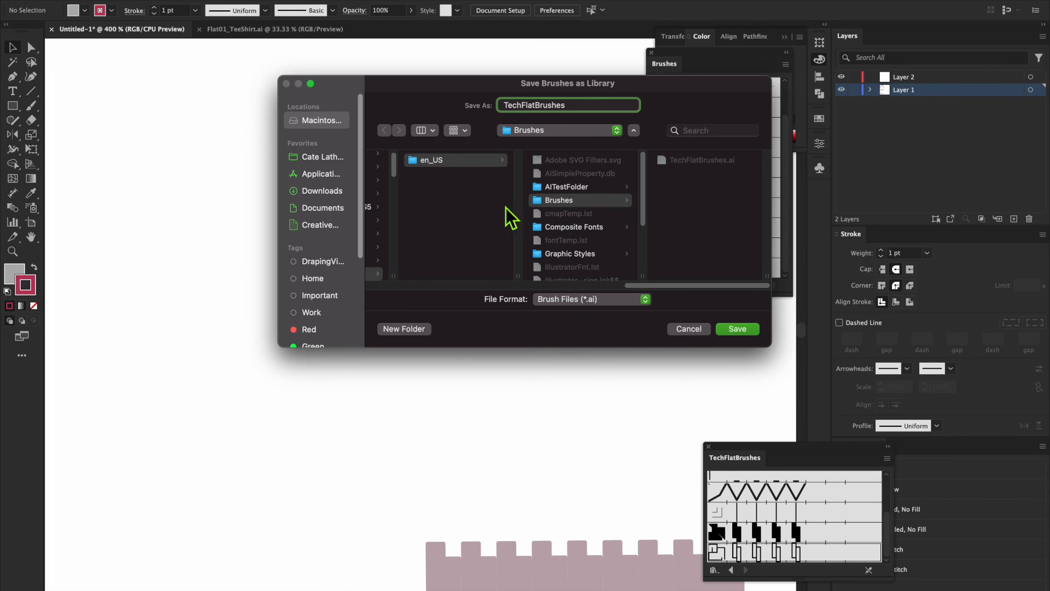
pyautogui.click(737, 331)
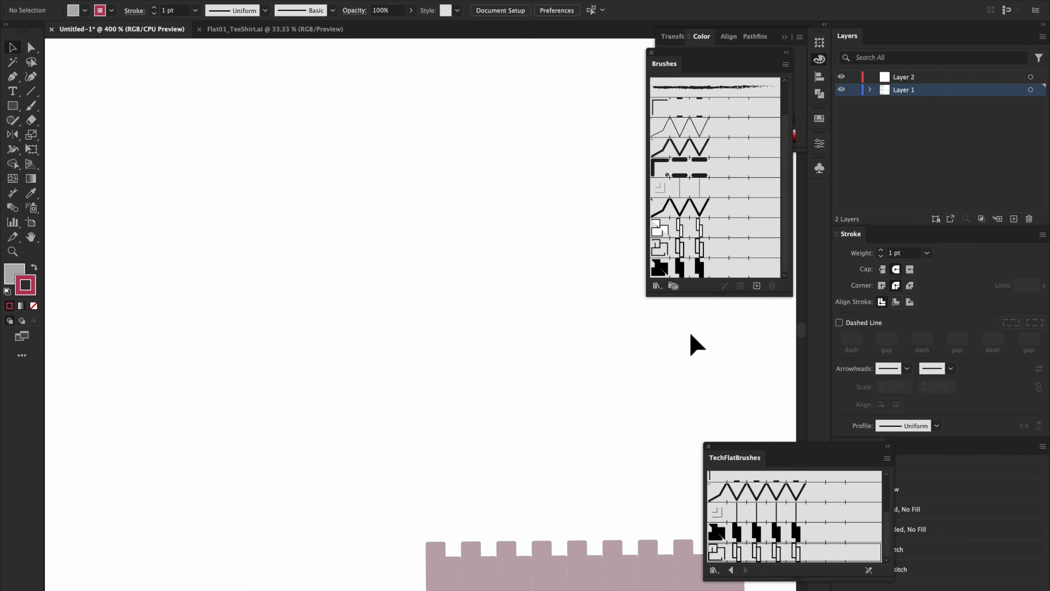
# - Check the user-defined brush libraries for the TechFlatBrushes entry without opening it
pyautogui.click(657, 287)
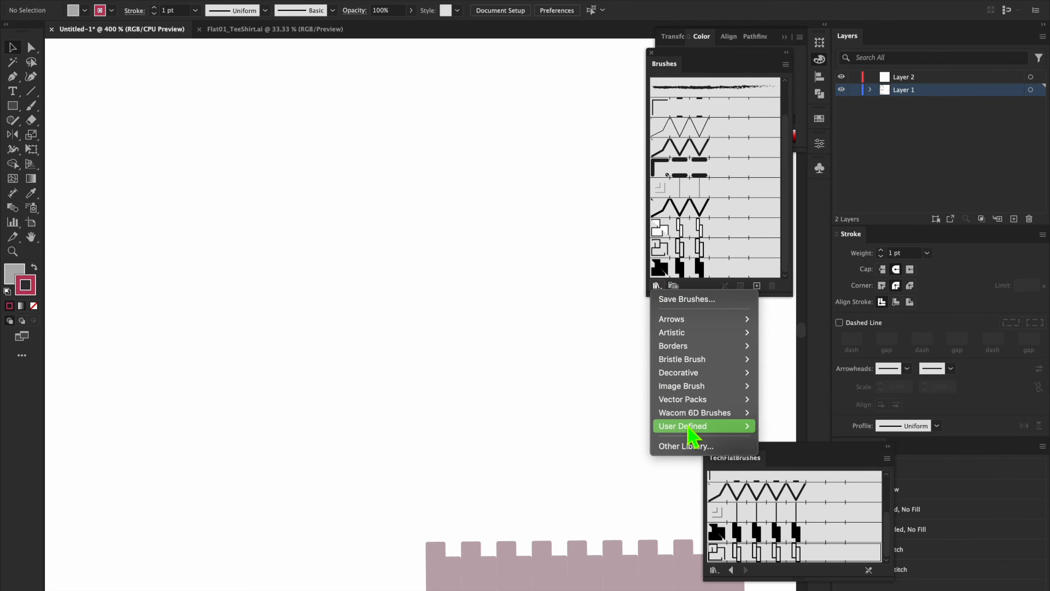
pyautogui.moveTo(683, 428)
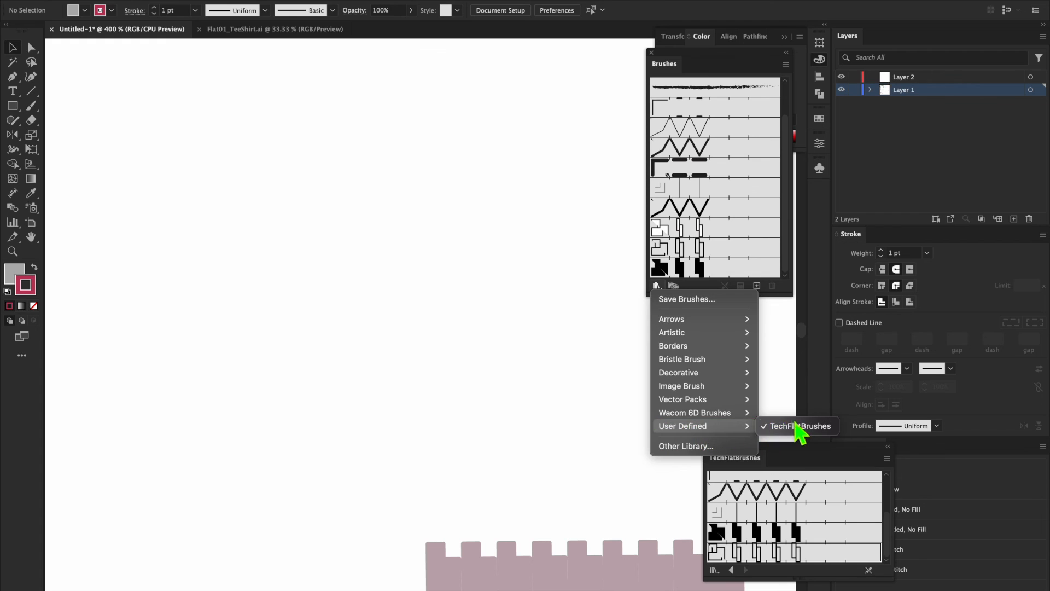
pyautogui.click(562, 355)
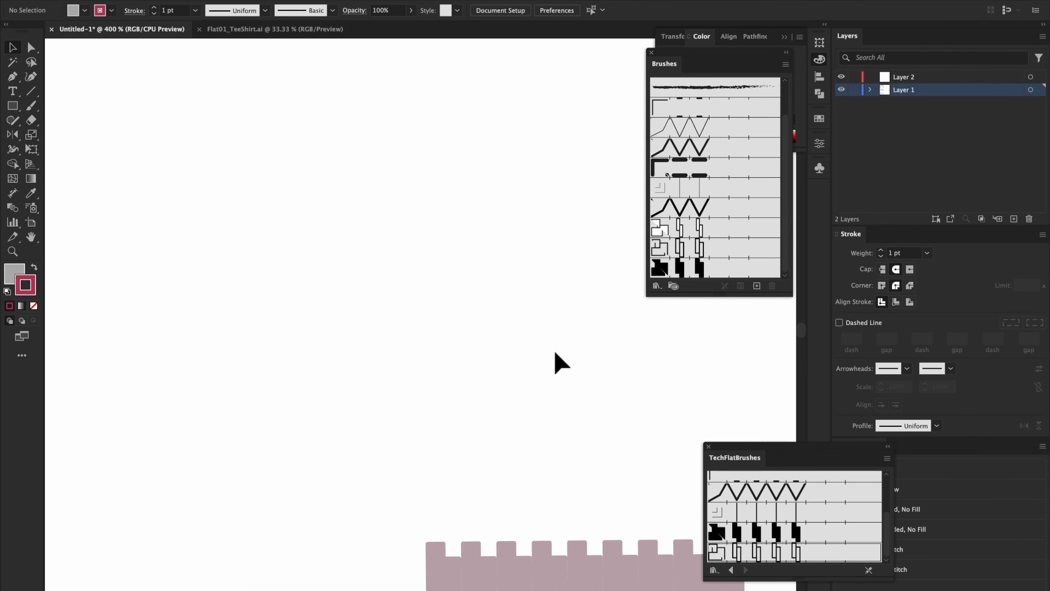